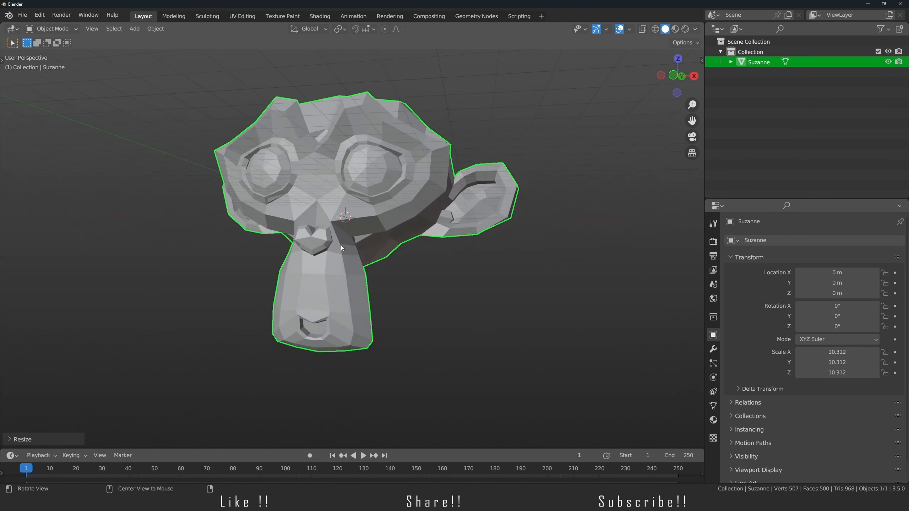
- Mark the intended cut across Suzanne's muzzle with annotation strokes in the right side view, and undo the strokes
key(KP_3)
shift+middle_drag(315, 316, 396, 267)
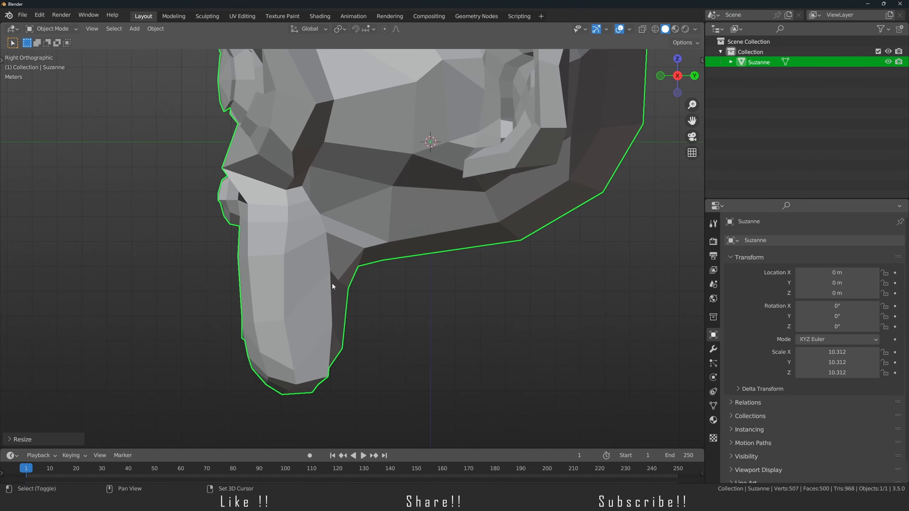
mouse_move(234, 290)
mouse_down()
mouse_move(369, 277)
mouse_move(252, 286)
mouse_move(275, 294)
mouse_move(266, 291)
mouse_up()
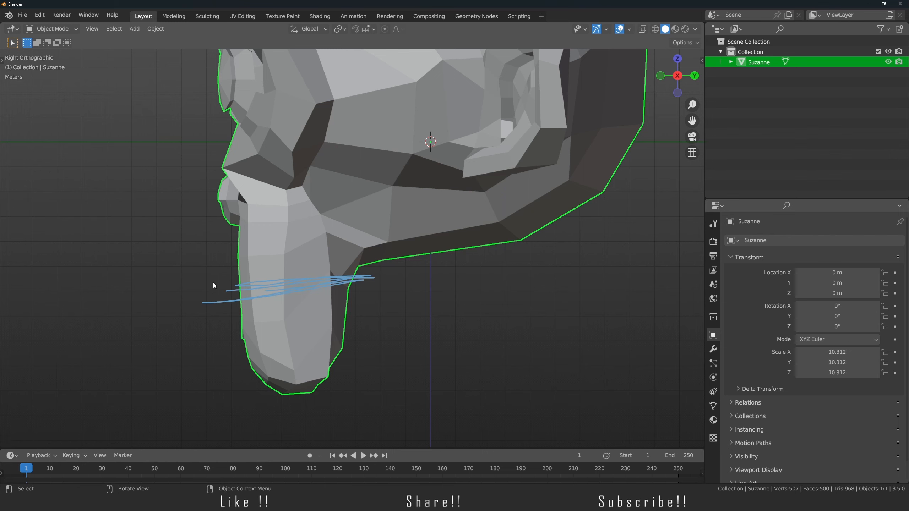
key(ctrl+z)
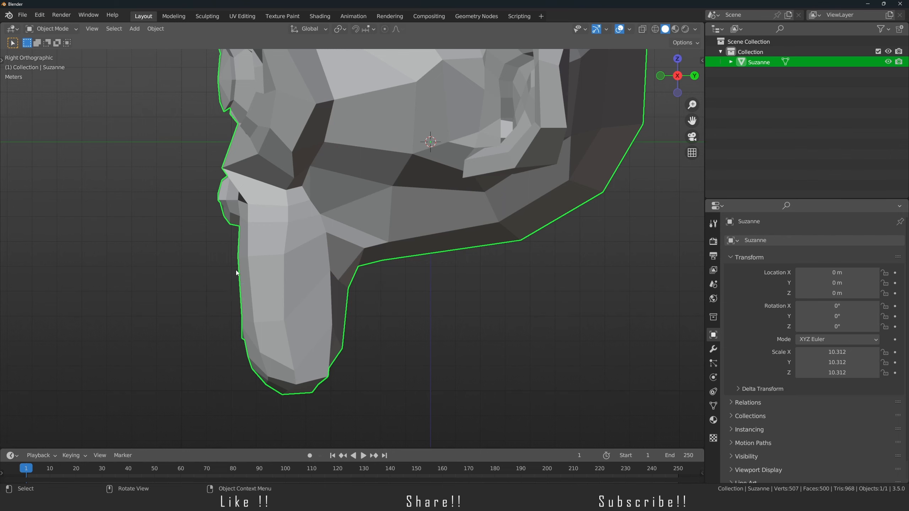
- Add a cube in the front view and scale it up uniformly to about 3.4
mouse_move(286, 279)
middle_down()
mouse_move(311, 246)
mouse_move(334, 248)
middle_up()
key(KP_1)
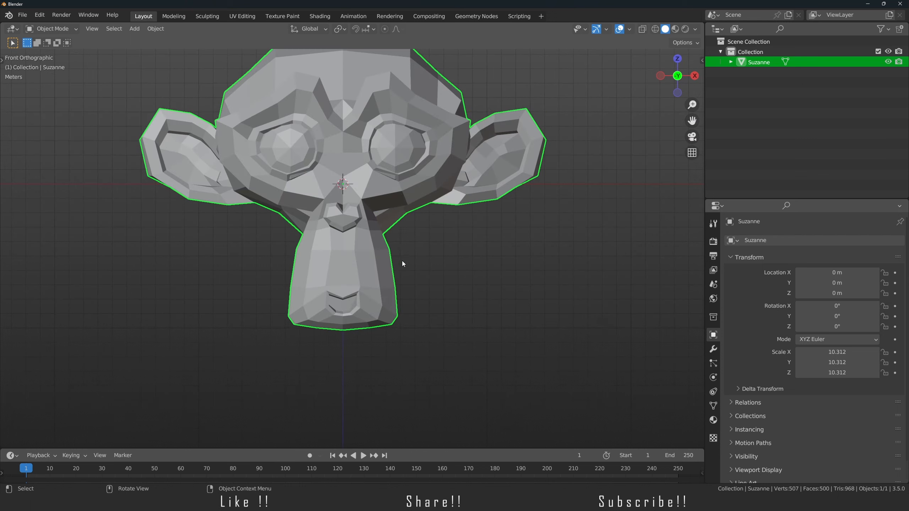
key(shift+a)
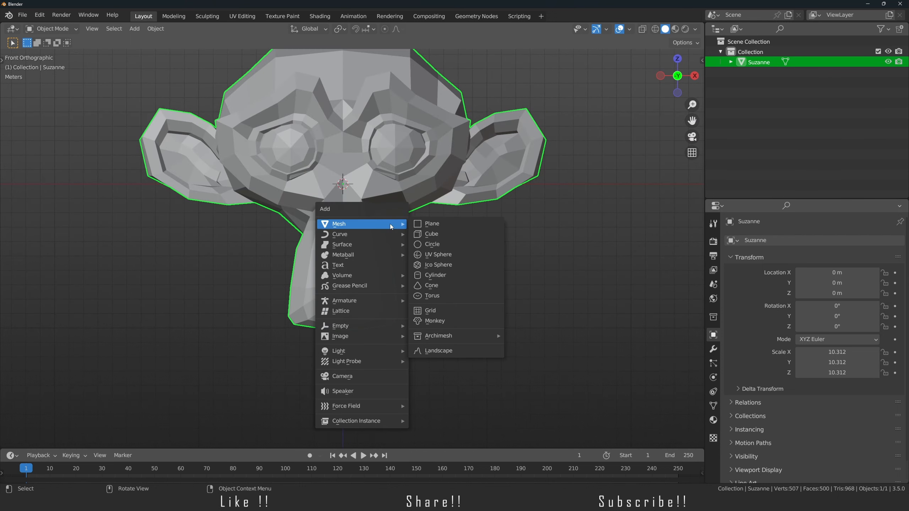
click(430, 234)
scroll(409, 231, down, 1)
scroll(410, 234, up, 2)
key(s)
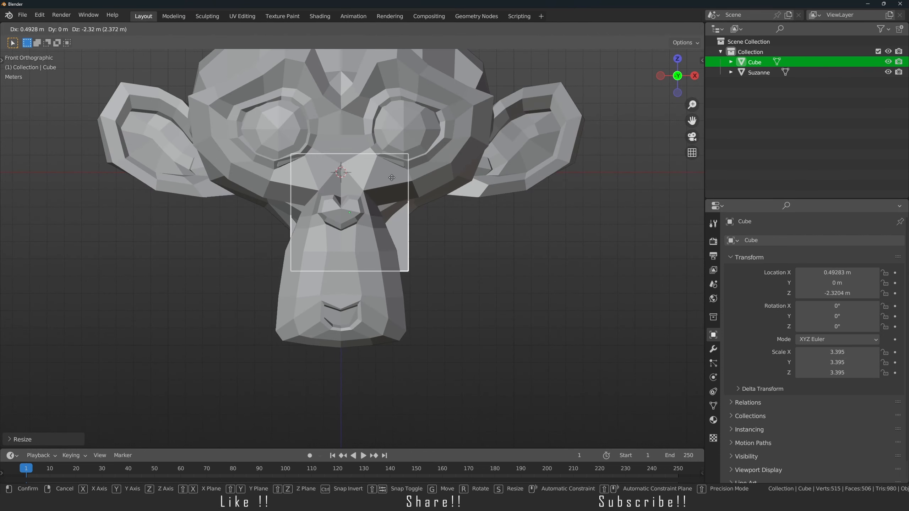
click(406, 272)
- Move the cube over Suzanne's lower muzzle at about Y -5.13 m, Z -9.26 m, and scale it to about 4.06
key(g)
key(z)
click(384, 283)
key(KP_3)
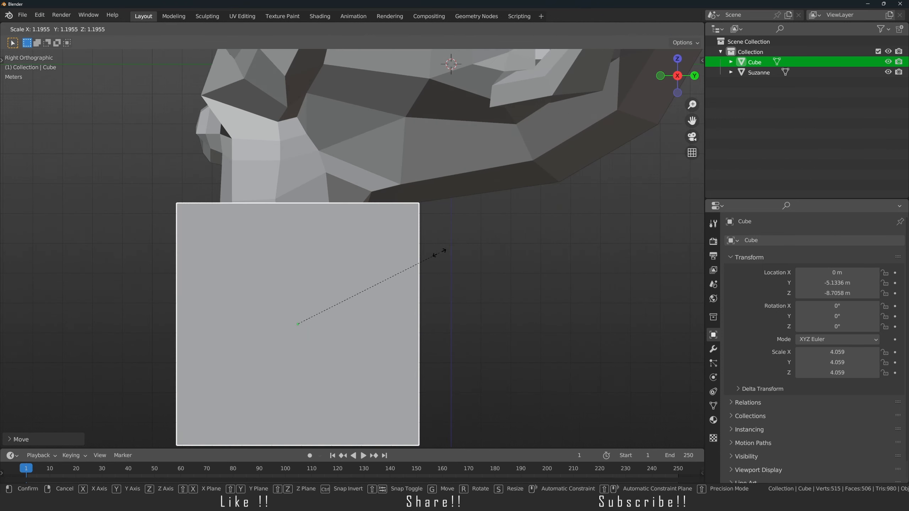
click(439, 253)
key(g)
key(z)
click(417, 262)
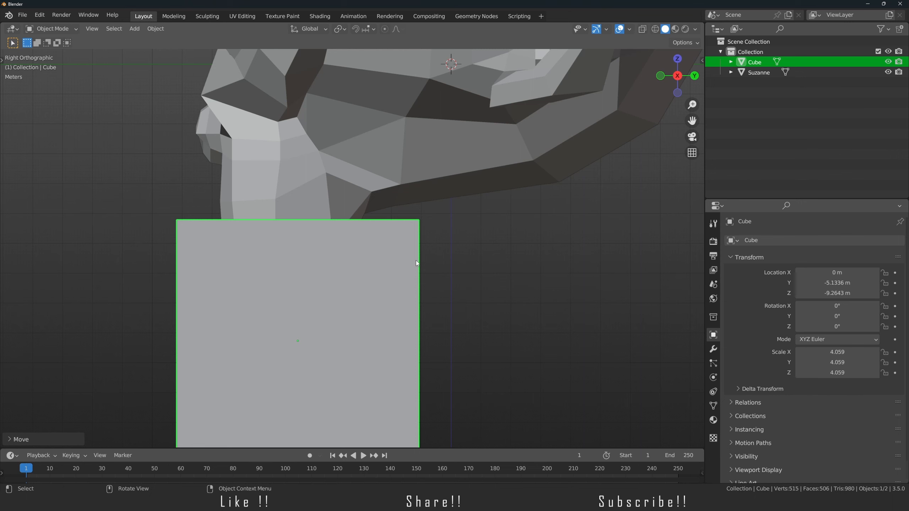
- Examine how the cube overlaps the lower muzzle in the right side view with X-ray display on
scroll(278, 264, down, 2)
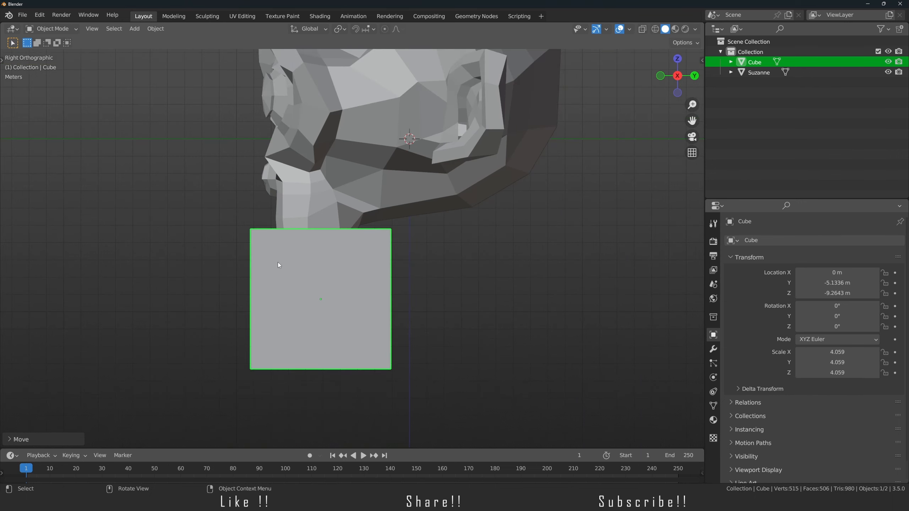
middle_drag(277, 263, 382, 271)
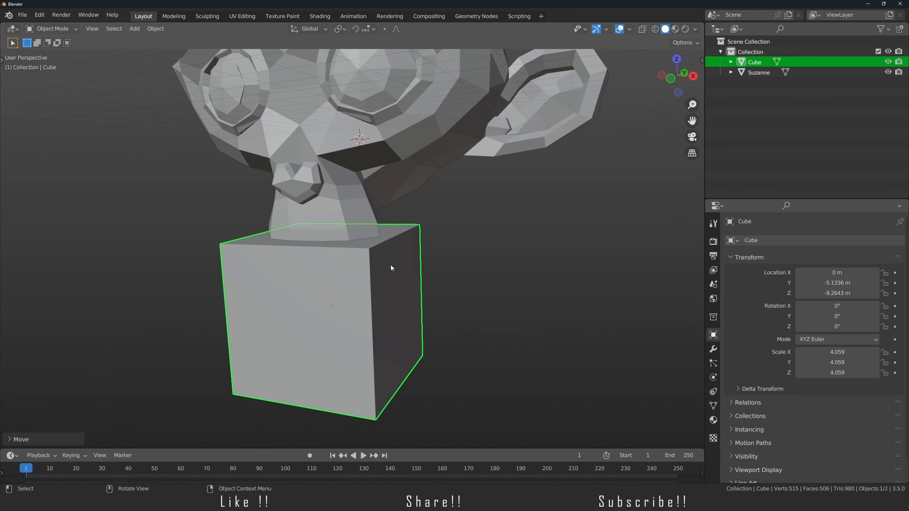
key(KP_3)
key(alt+z)
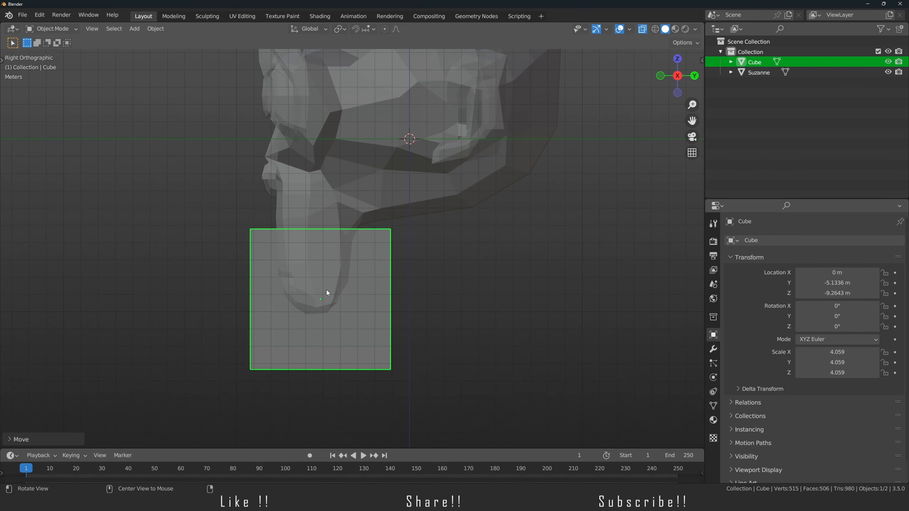
scroll(328, 164, up, 3)
key(alt+z)
ctrl+middle_drag(345, 206, 345, 247)
key(alt+z)
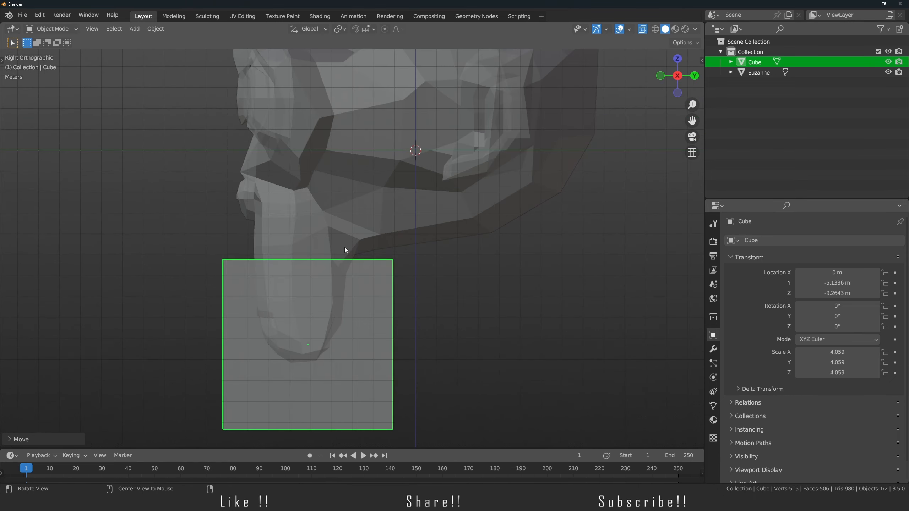
- Duplicate Suzanne in place and rename the copy Head
click(396, 202)
scroll(387, 254, down, 2)
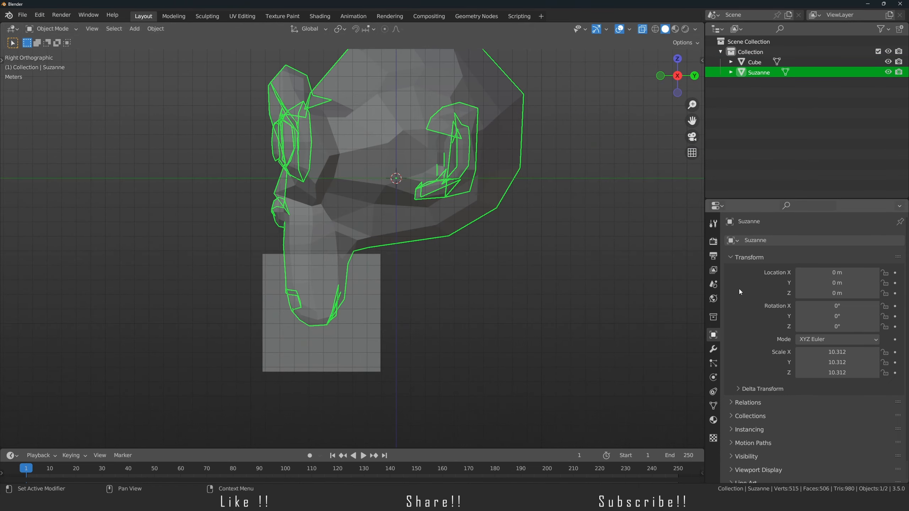
key(shift)
key(shift+d)
right_click(522, 200)
double_click(773, 83)
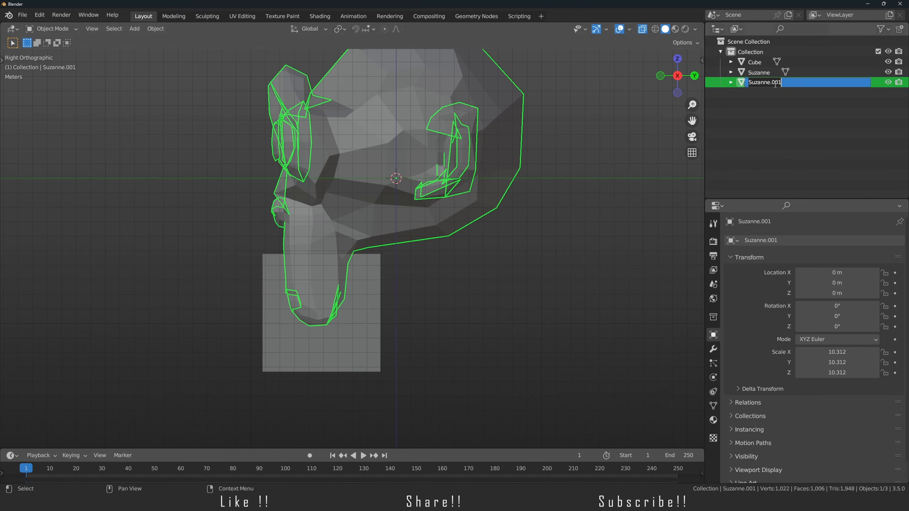
text(Head)
key(Return)
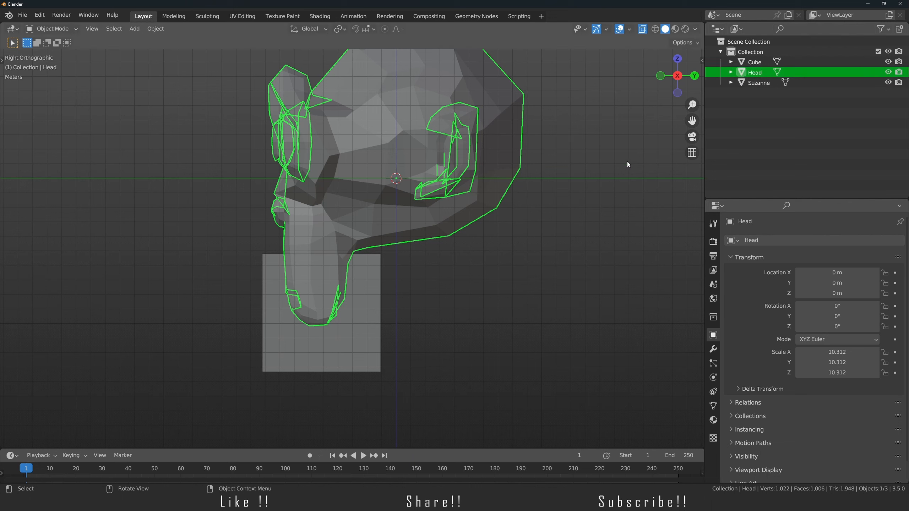
- Hide the original Suzanne and make Head the active object
click(760, 83)
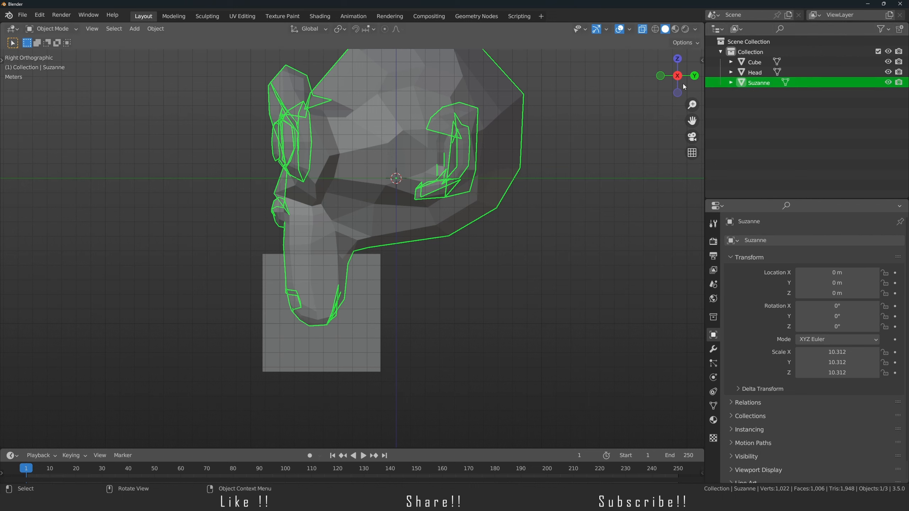
click(869, 73)
click(888, 83)
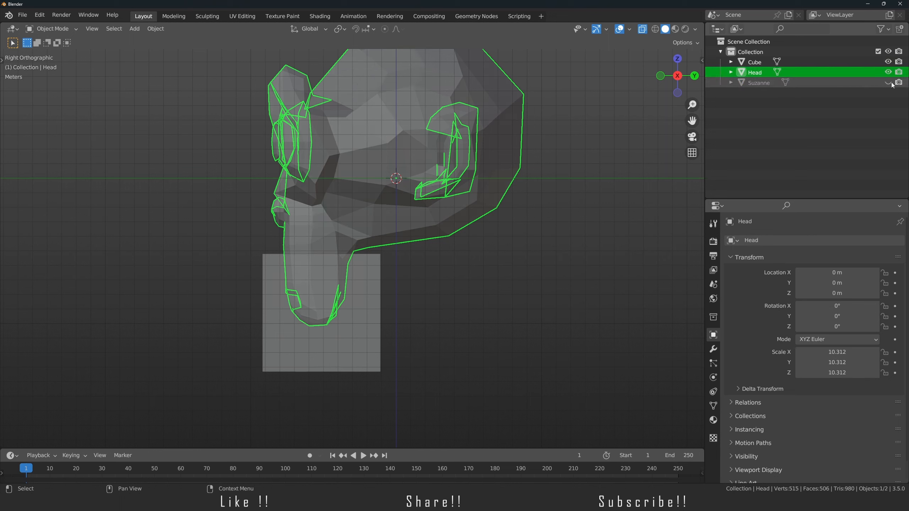
- Add a Boolean Difference modifier to Head with the cube as its object, and apply the modifier
click(713, 349)
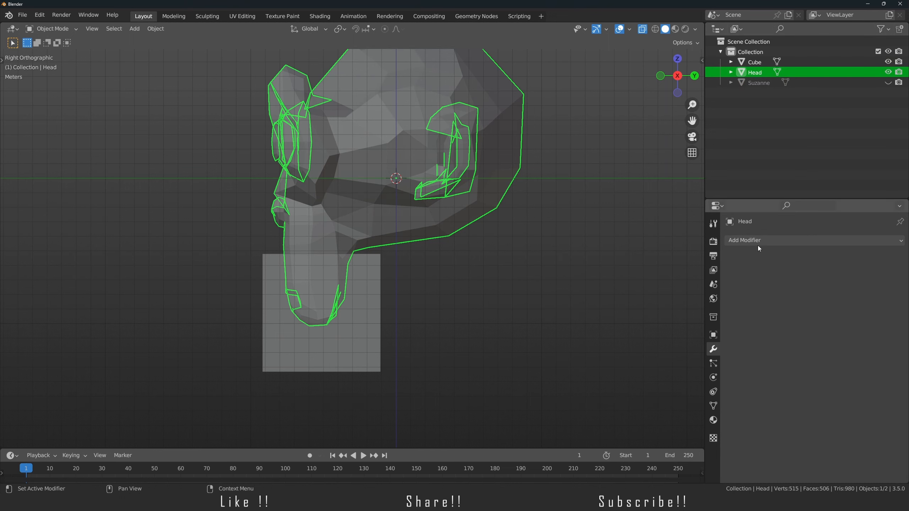
click(756, 241)
click(714, 290)
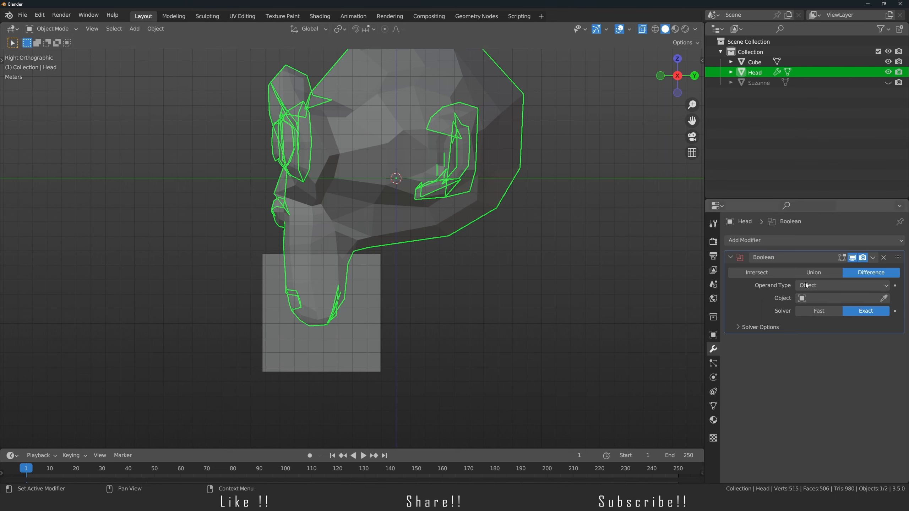
click(883, 298)
click(383, 345)
scroll(357, 268, up, 3)
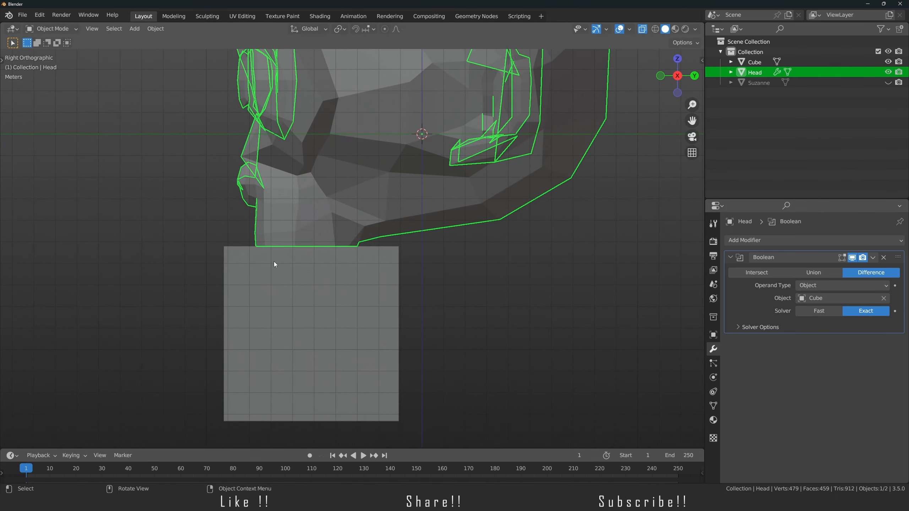
scroll(359, 264, down, 3)
scroll(446, 268, up, 3)
click(872, 257)
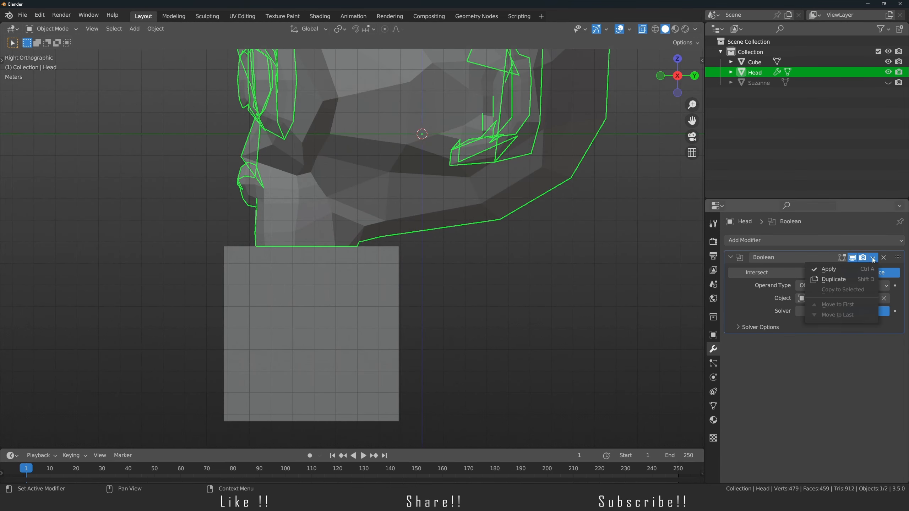
click(850, 269)
- Hide Head and the cube, and unhide Suzanne
click(888, 72)
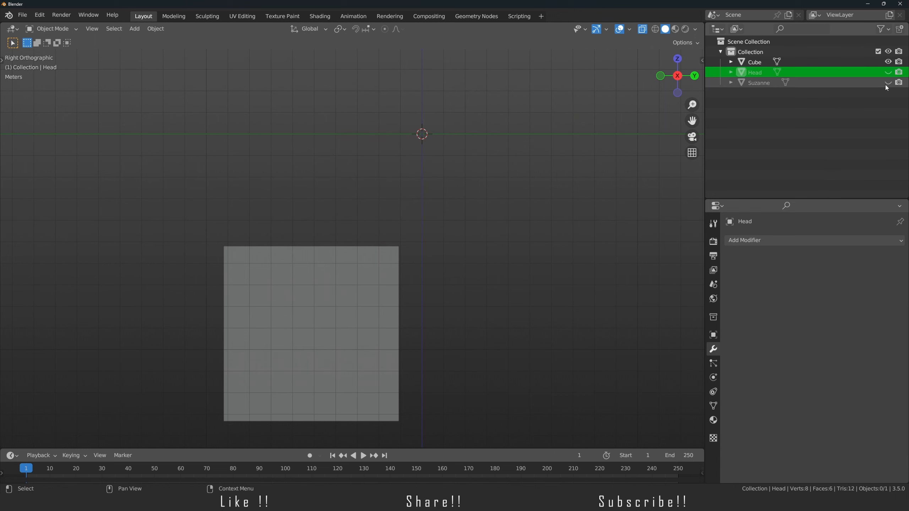
click(887, 83)
middle_drag(581, 197, 342, 331)
click(343, 330)
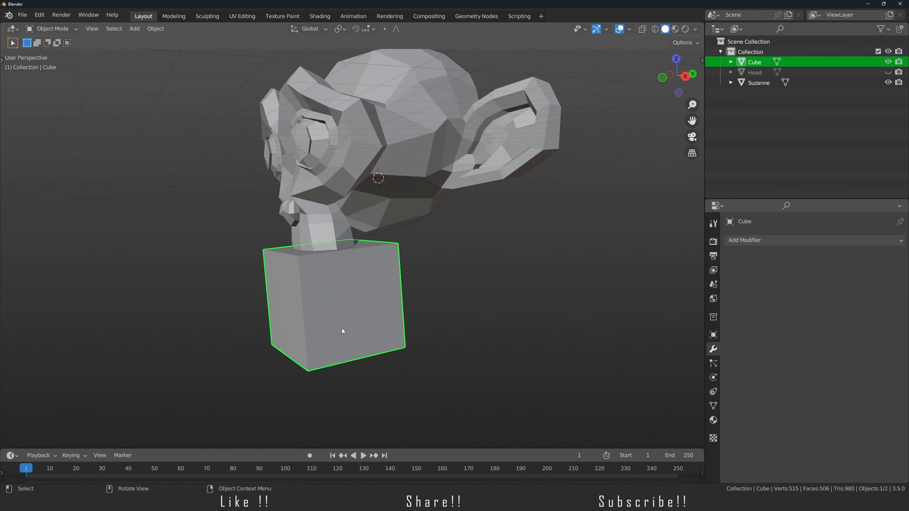
key(h)
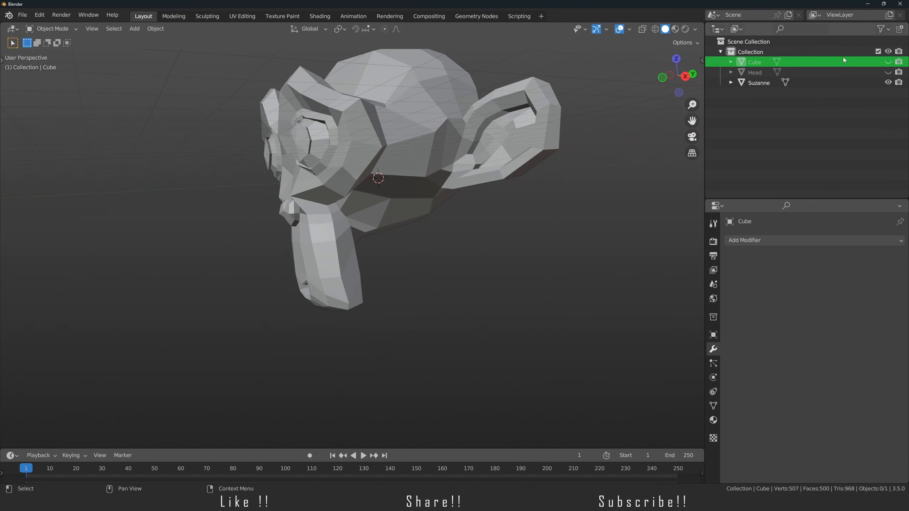
- Unhide Head and compare it with the overlapping Suzanne mesh around the muzzle cut
click(888, 72)
key(alt+z)
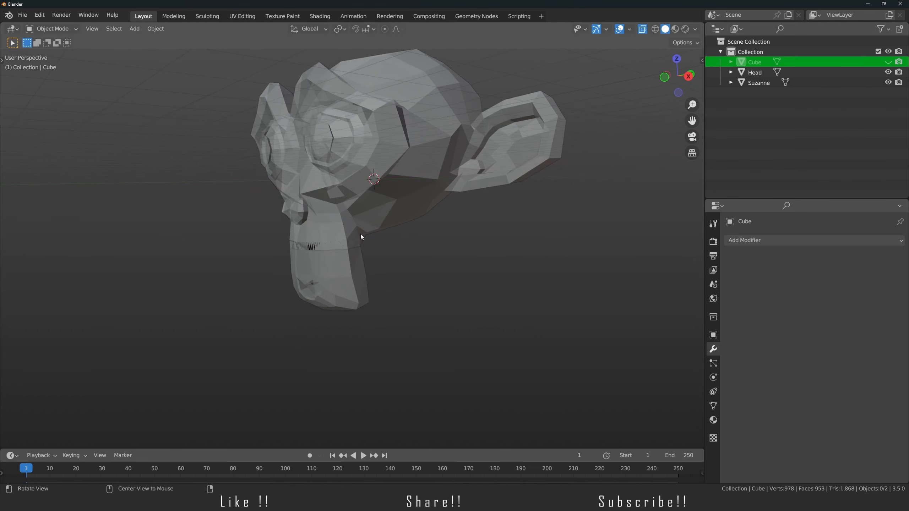
click(375, 197)
click(337, 285)
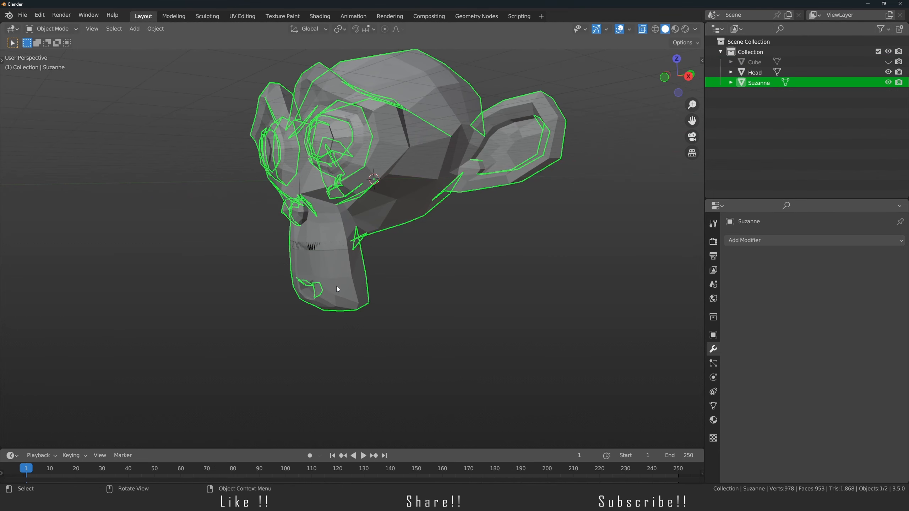
scroll(337, 285, up, 4)
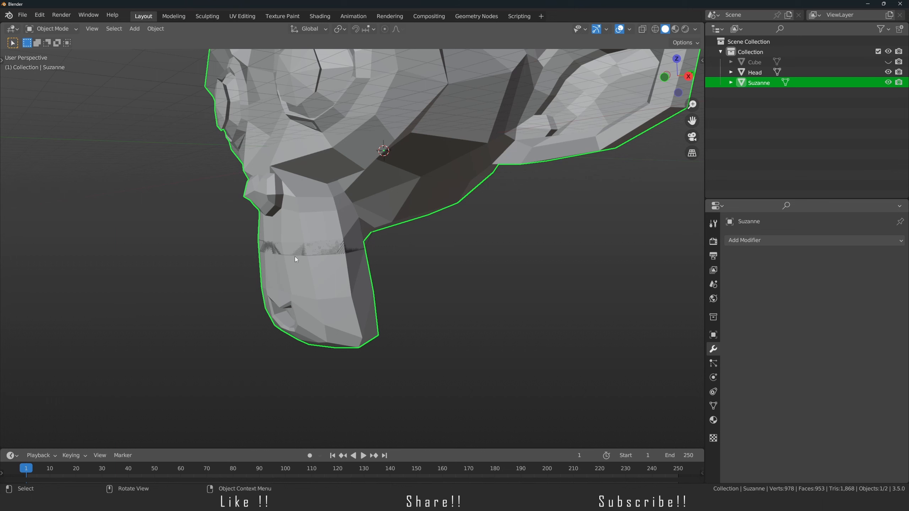
- Unhide the cube and hide Head, using X-ray display in the right side view
key(KP_3)
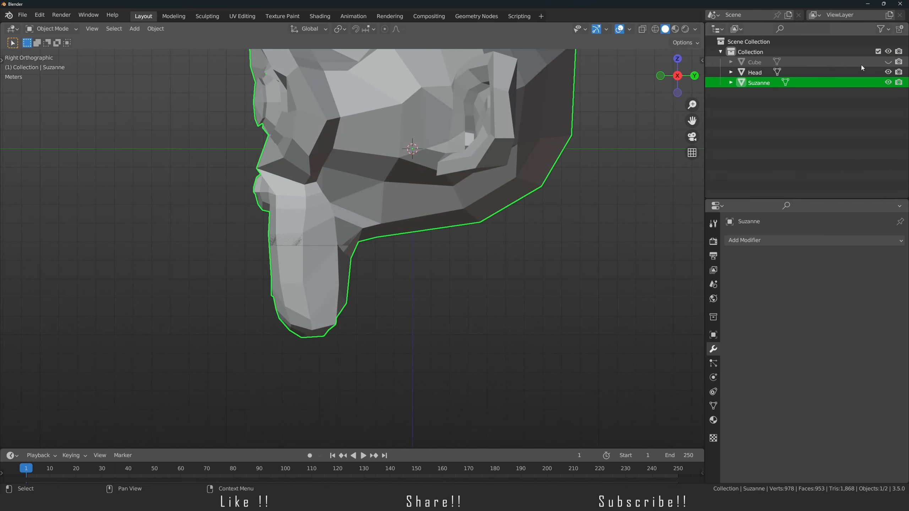
click(888, 62)
key(alt+z)
click(505, 186)
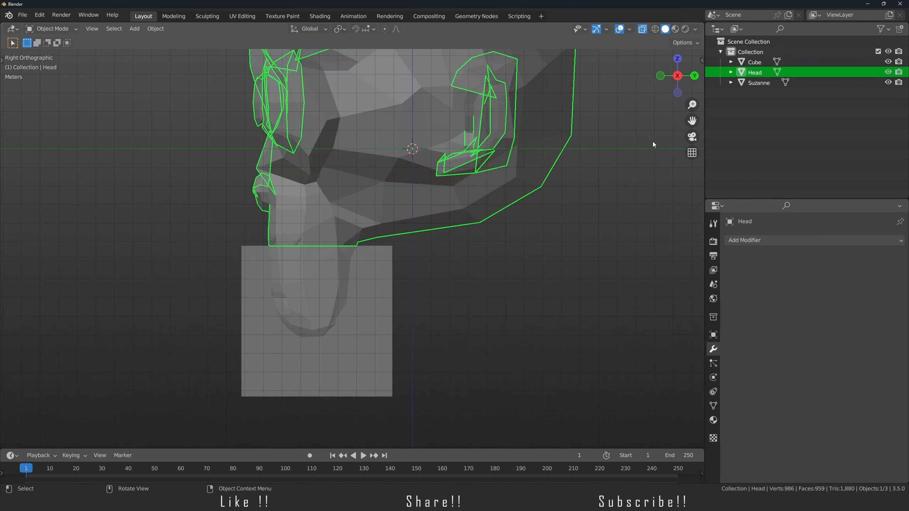
key(h)
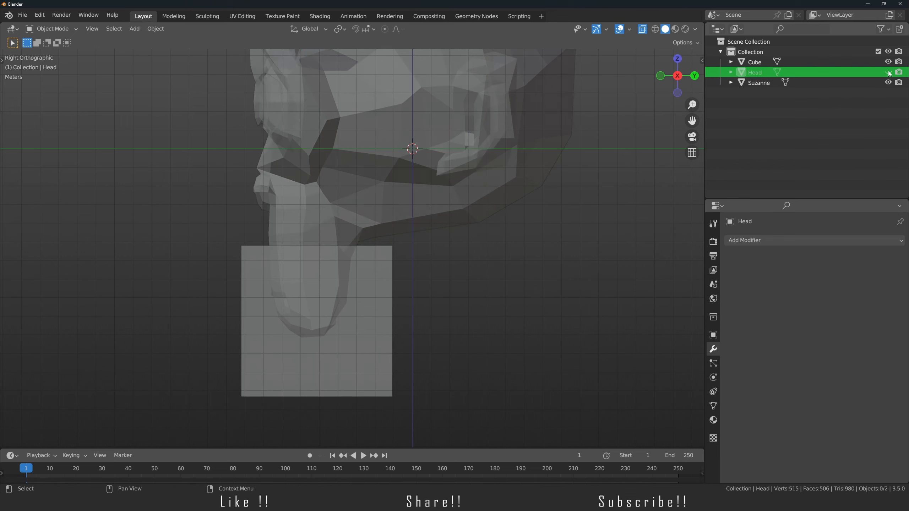
- Add a Boolean modifier to Suzanne with the cube as its object and the operation set to Intersect
click(369, 221)
click(751, 239)
click(723, 291)
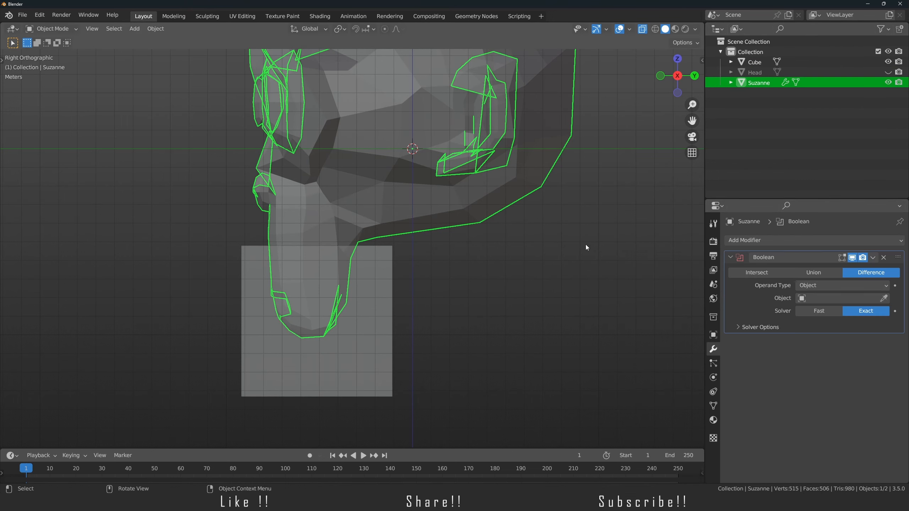
click(884, 298)
click(317, 374)
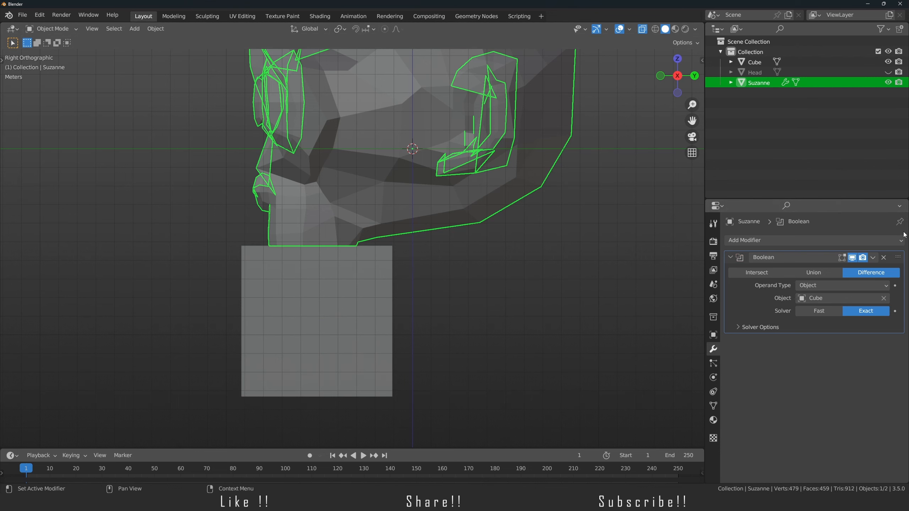
click(774, 272)
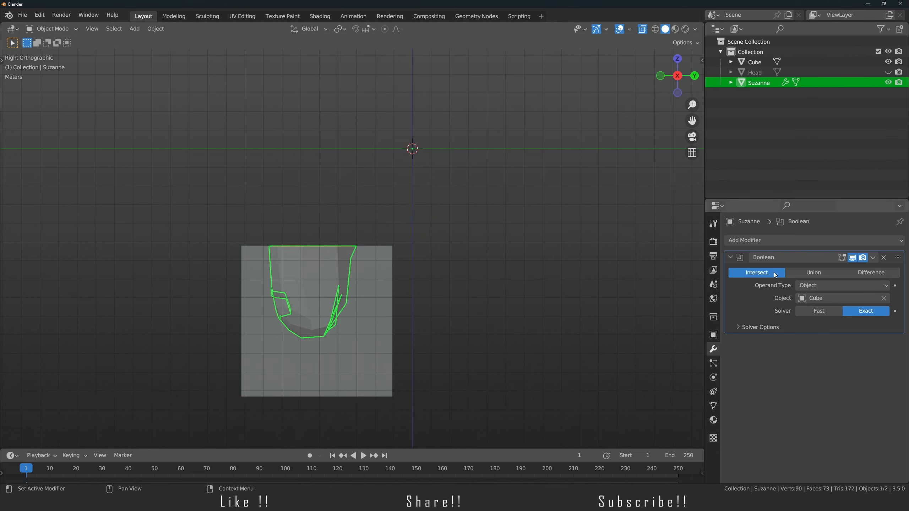
middle_drag(511, 328, 366, 279)
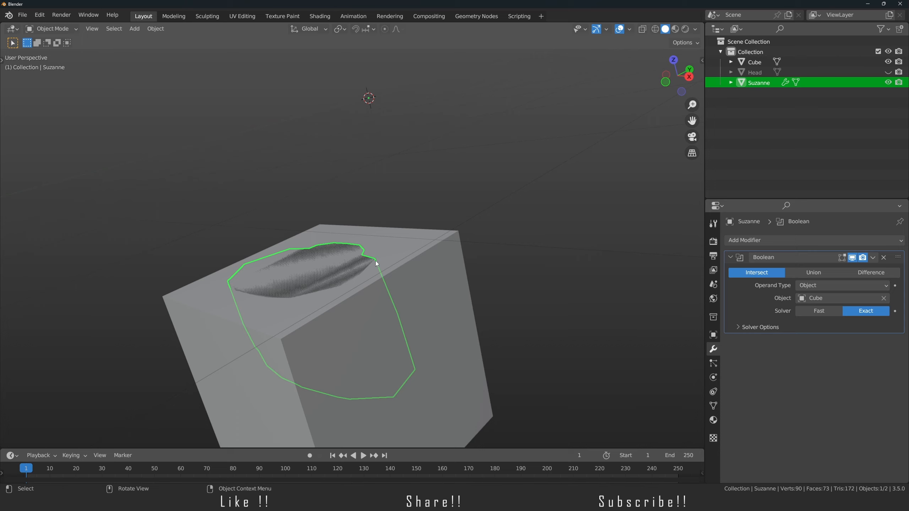
middle_drag(374, 261, 322, 287)
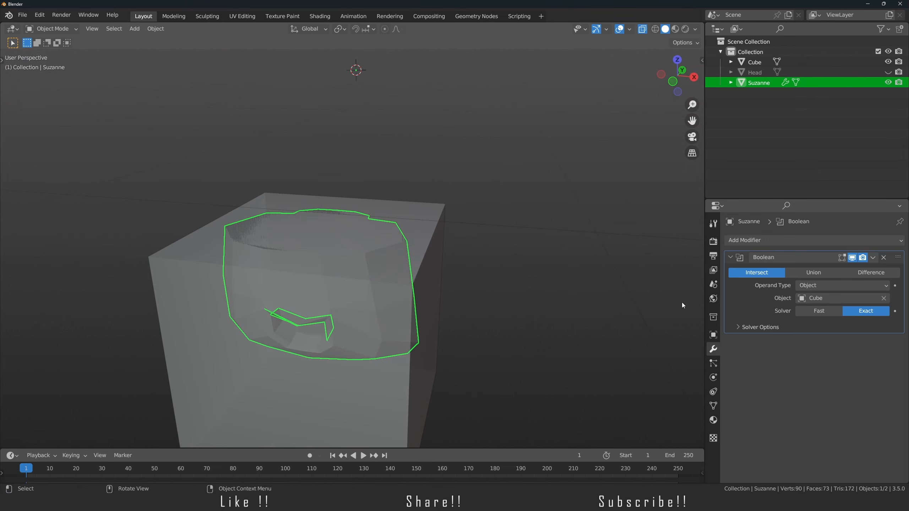
- Apply Suzanne's Boolean modifier and turn off X-ray display
click(873, 257)
click(851, 269)
scroll(334, 341, down, 2)
key(alt+z)
- Move the cutting cube into a new collection named Booleans
click(338, 363)
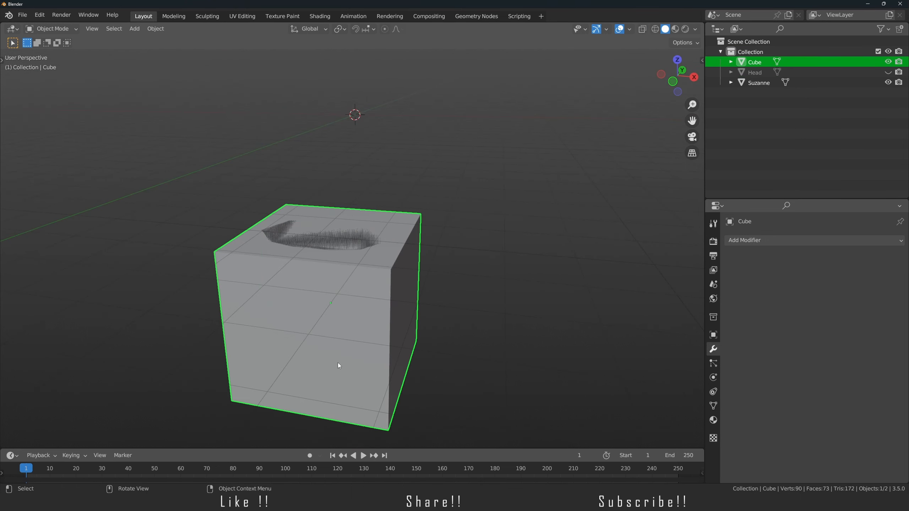
key(h)
key(alt+h)
key(m)
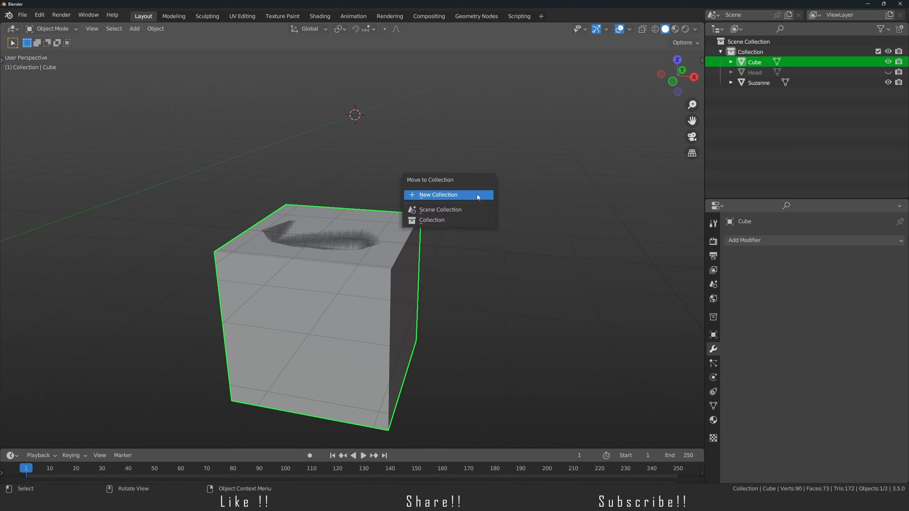
click(477, 195)
text(Booleans)
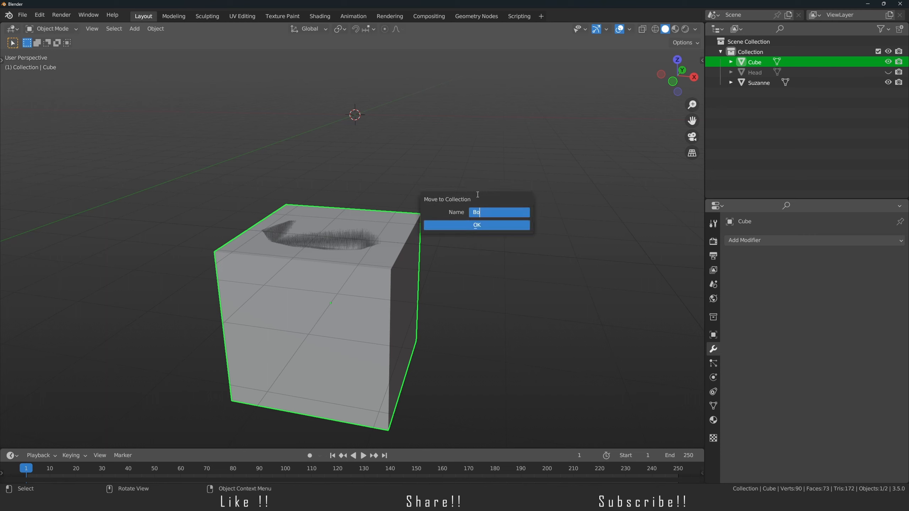
key(Return)
click(478, 224)
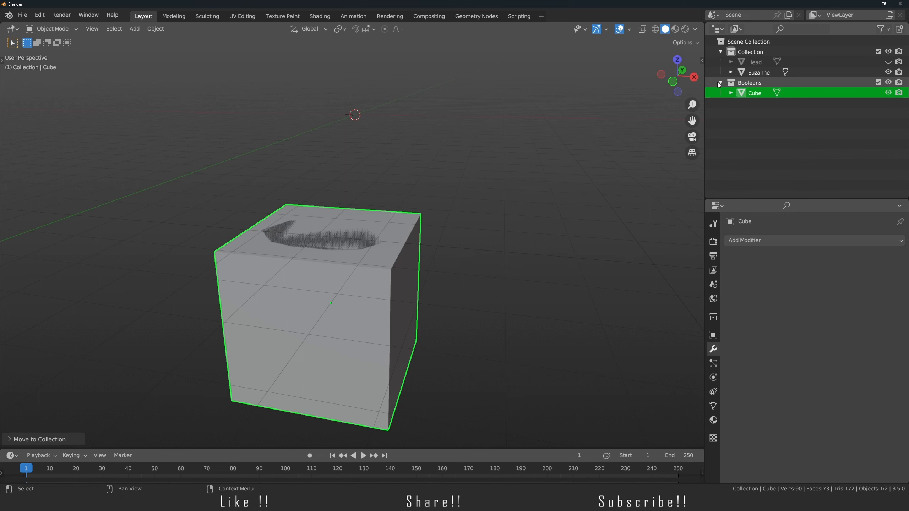
- Exclude the Booleans collection from the view layer and unhide Head
click(877, 82)
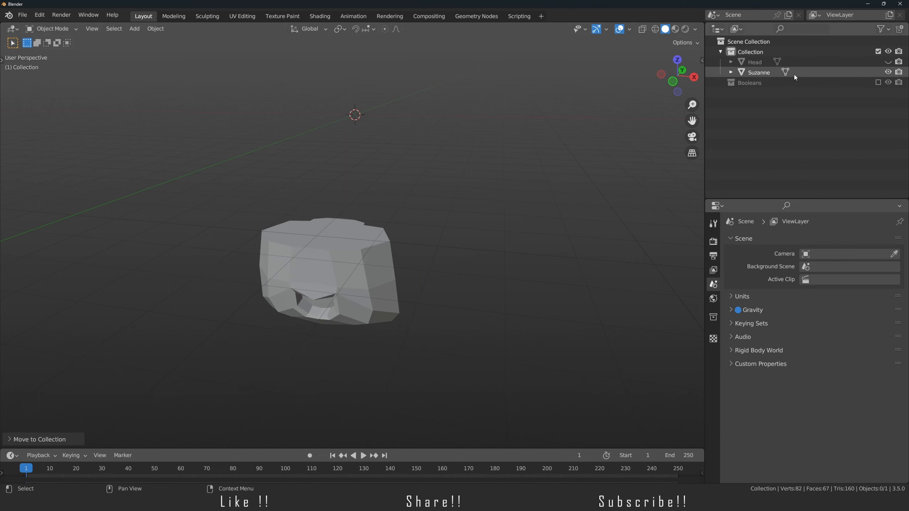
click(888, 61)
scroll(308, 257, down, 2)
middle_drag(304, 258, 278, 250)
- Check how the head and lower-muzzle parts meet along the cut, using X-ray display and several angles
key(alt+z)
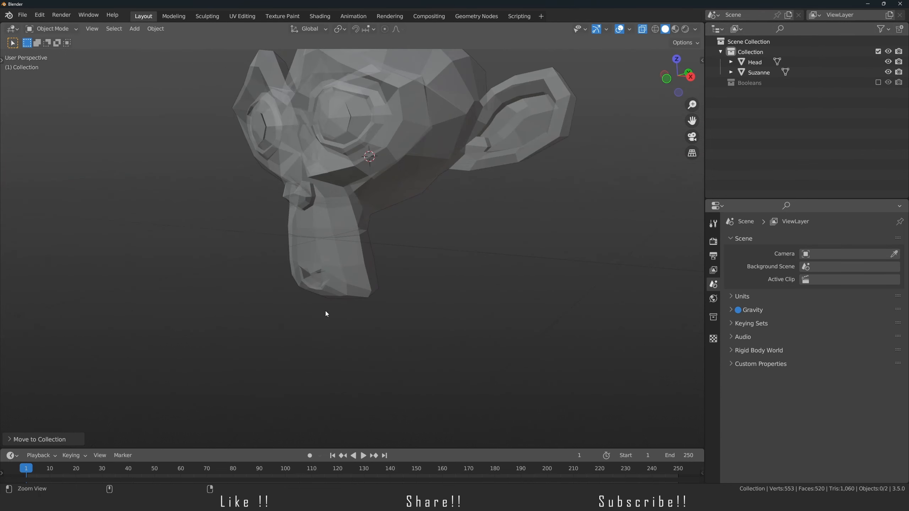
ctrl+middle_drag(325, 311, 319, 203)
key(alt+z)
click(330, 280)
click(313, 270)
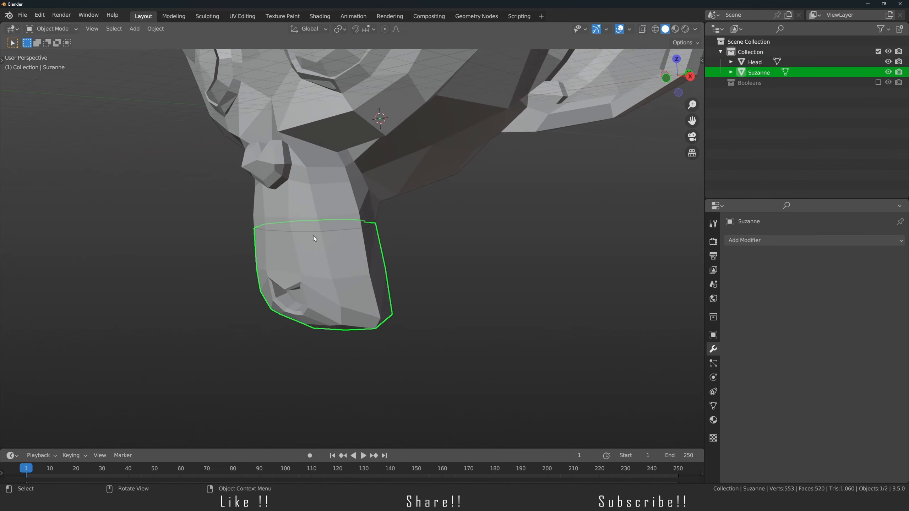
key(g)
key(Escape)
middle_drag(332, 304, 345, 286)
middle_drag(342, 169, 296, 256)
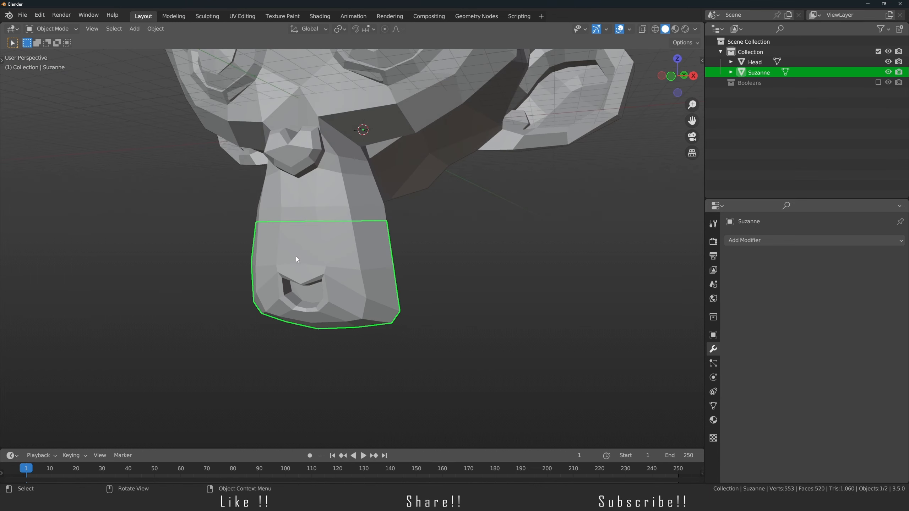
click(323, 171)
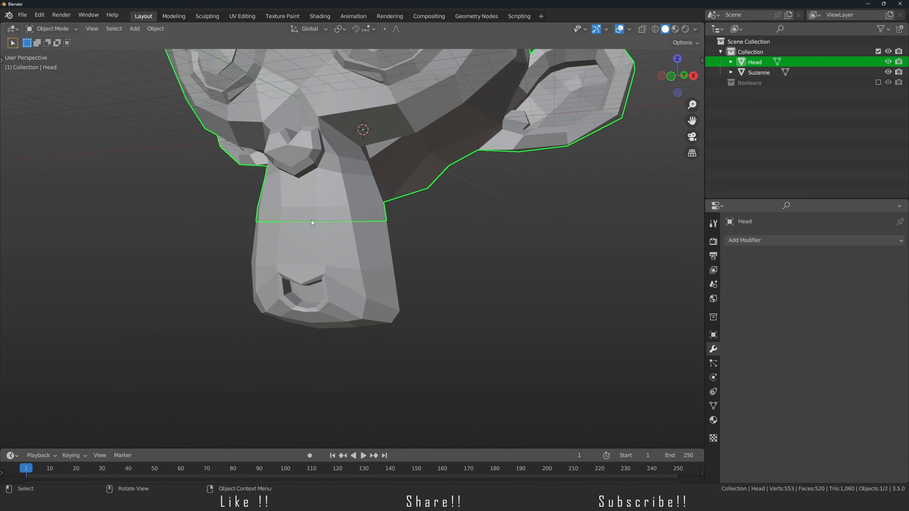
middle_drag(312, 223, 346, 206)
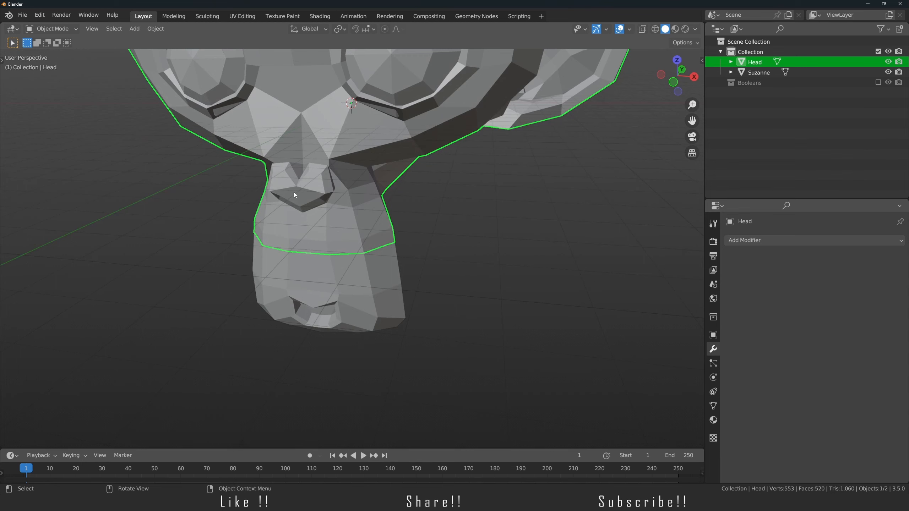
- Hide Head and select the lower-muzzle part, viewing its flat cut face from above
key(h)
middle_drag(326, 239, 335, 253)
click(347, 228)
scroll(332, 250, up, 2)
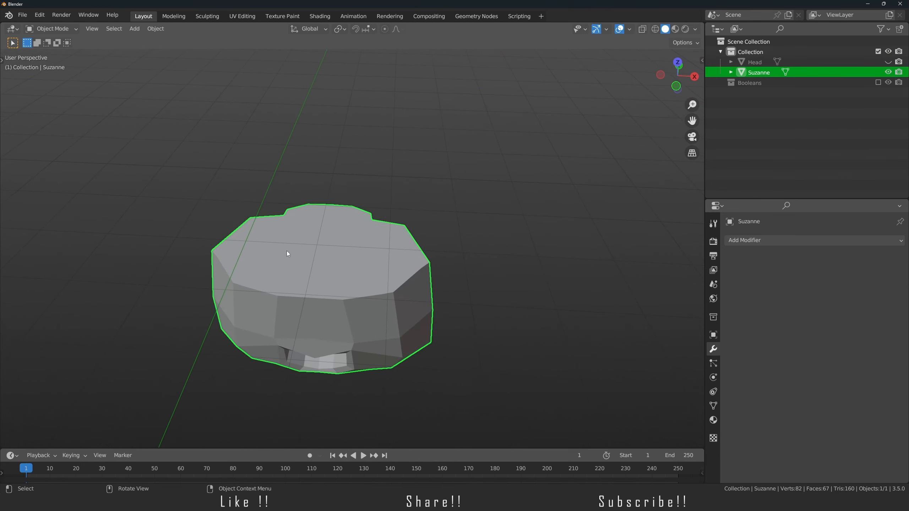
key(KP_7)
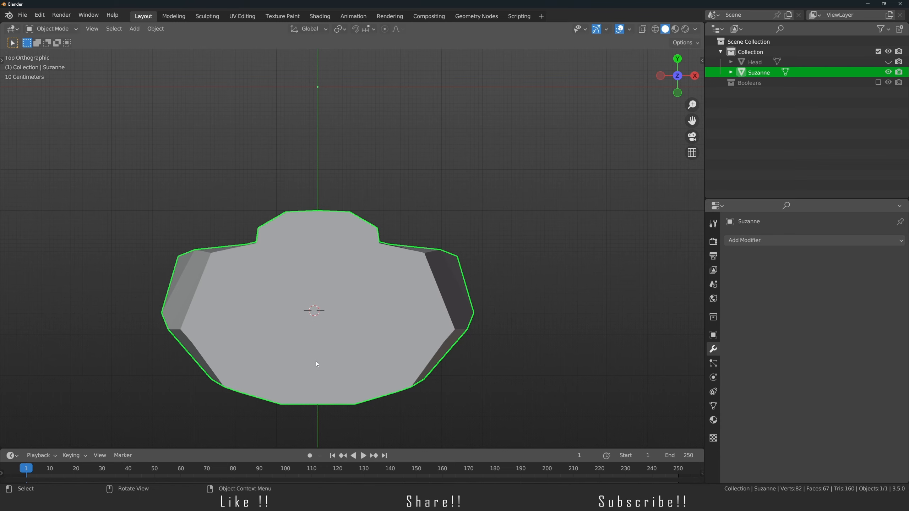
middle_drag(315, 360, 354, 296)
- Add a cube mesh at the 3D cursor on the lower muzzle's cut face
key(shift+a)
mouse_move(333, 196)
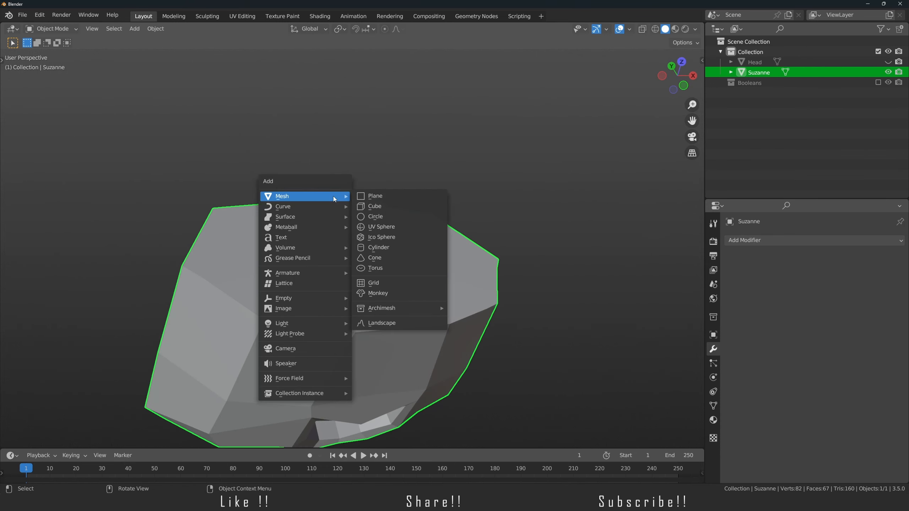
click(376, 206)
middle_drag(383, 211, 340, 268)
- Taper the new cube by scaling its upper vertices to about three quarters of their width in the front view
key(KP_1)
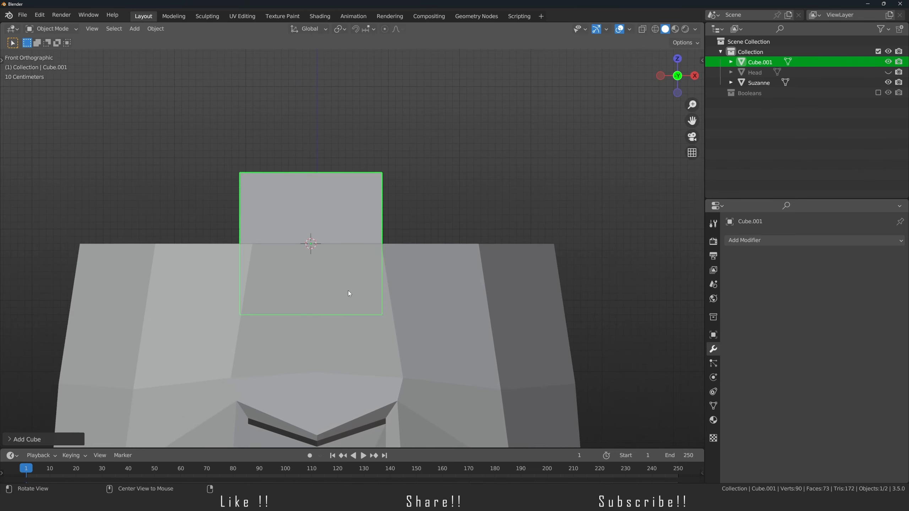
key(Tab)
drag(204, 142, 414, 215)
key(s)
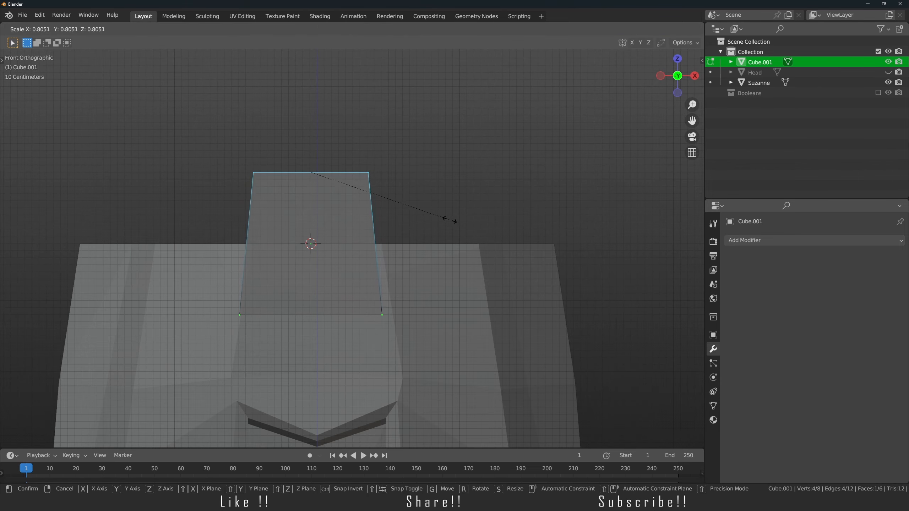
click(441, 217)
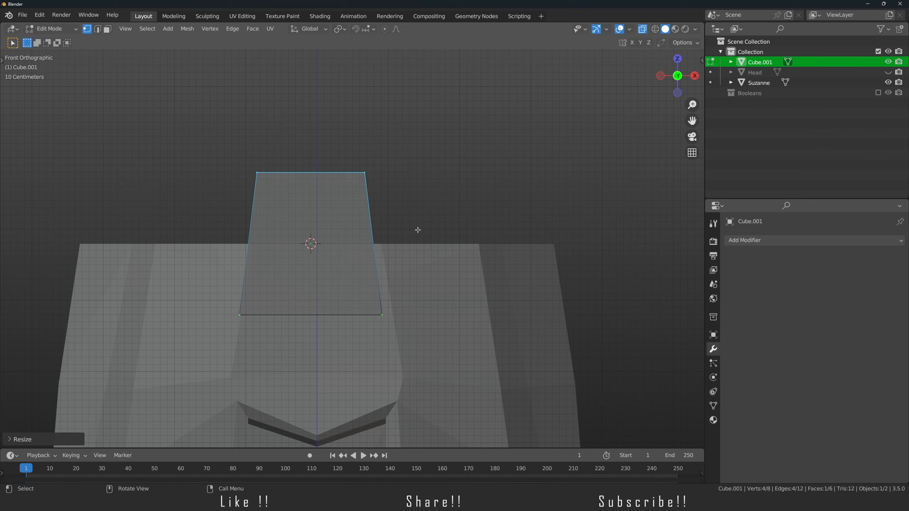
key(Tab)
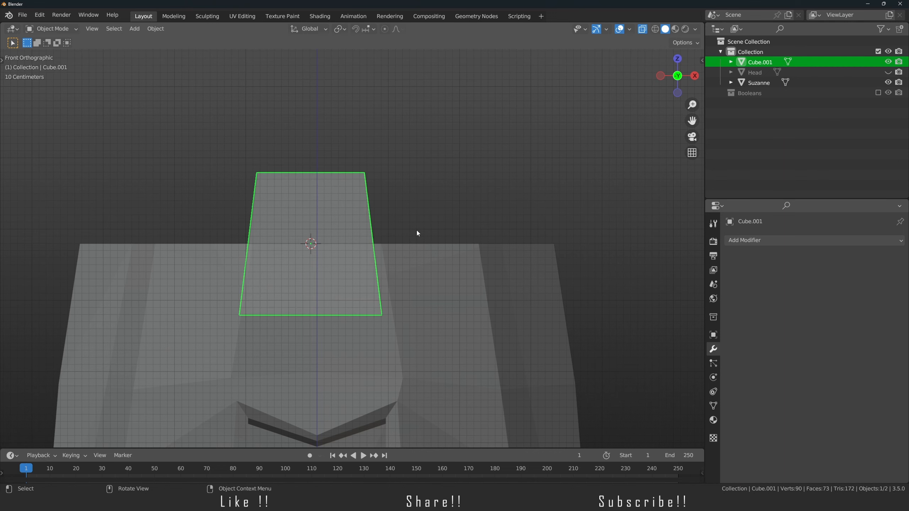
- Move the tapered cube up until only its lower end sinks into the muzzle's cut face, with nothing left selected
key(g)
click(409, 175)
middle_drag(410, 175, 348, 226)
key(alt+a)
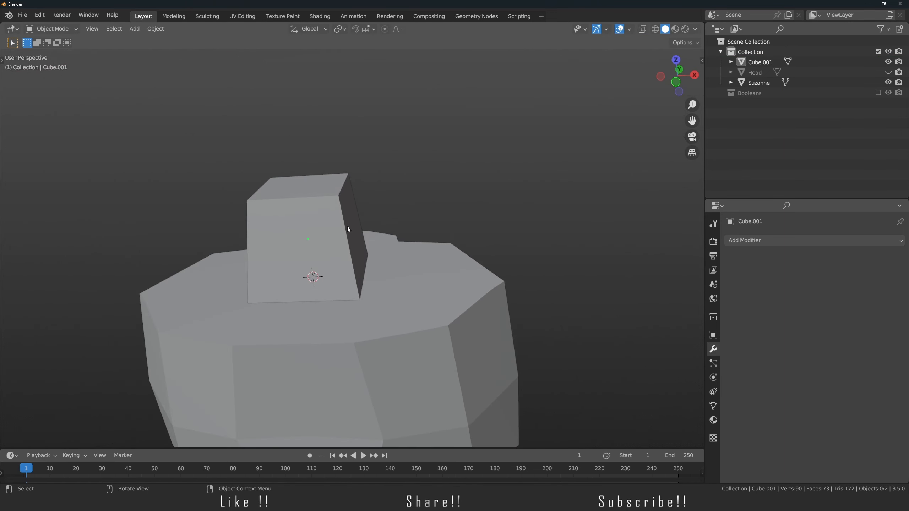
click(305, 220)
shift+click(356, 331)
middle_drag(380, 334, 353, 270)
key(alt+a)
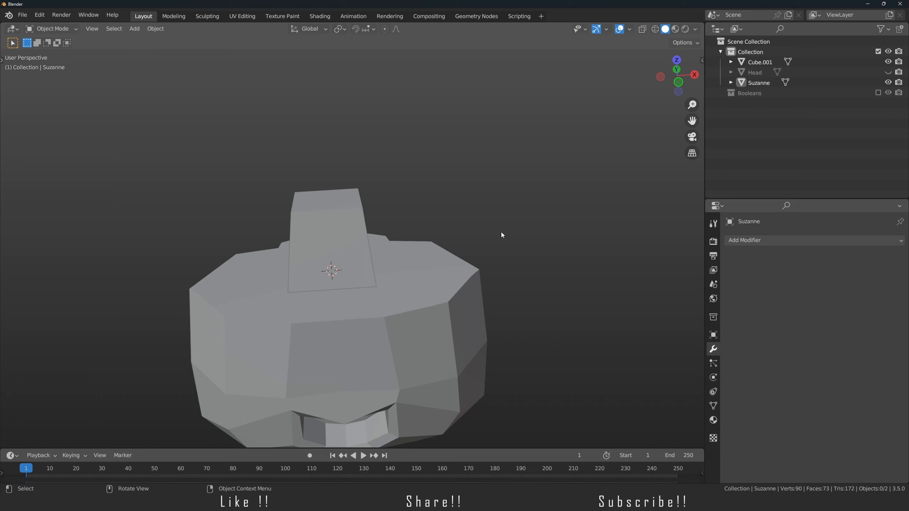
- Unhide Head and hide Suzanne to expose the tapered cube on the underside of the head's cut face
key(alt+h)
scroll(446, 221, down, 4)
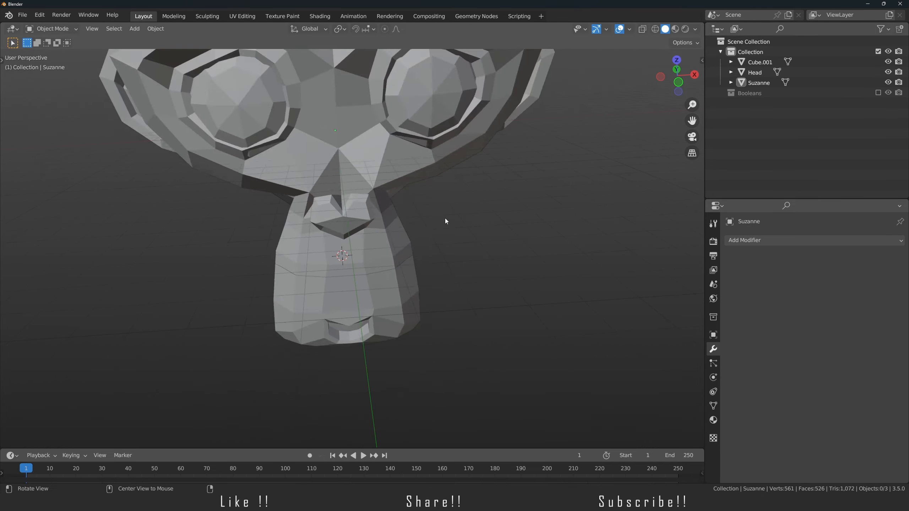
middle_drag(446, 221, 362, 239)
click(377, 292)
key(h)
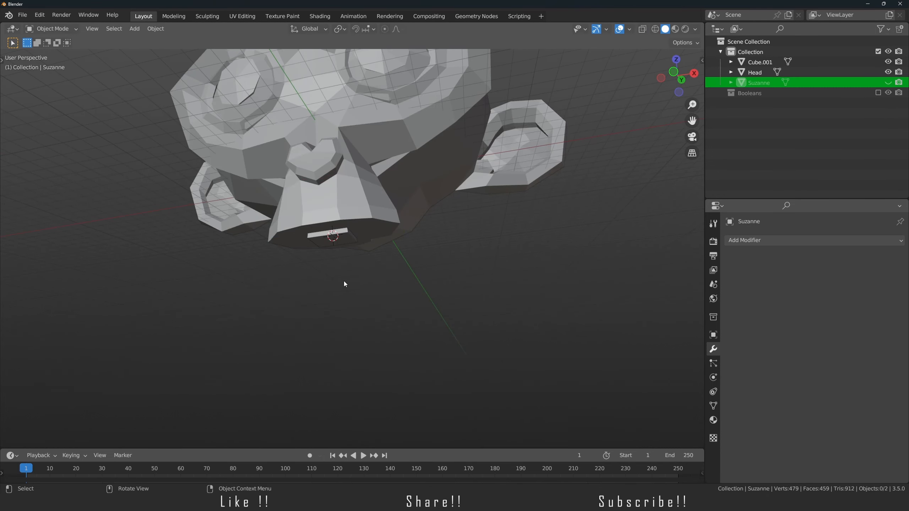
middle_drag(343, 281, 370, 281)
scroll(348, 235, up, 3)
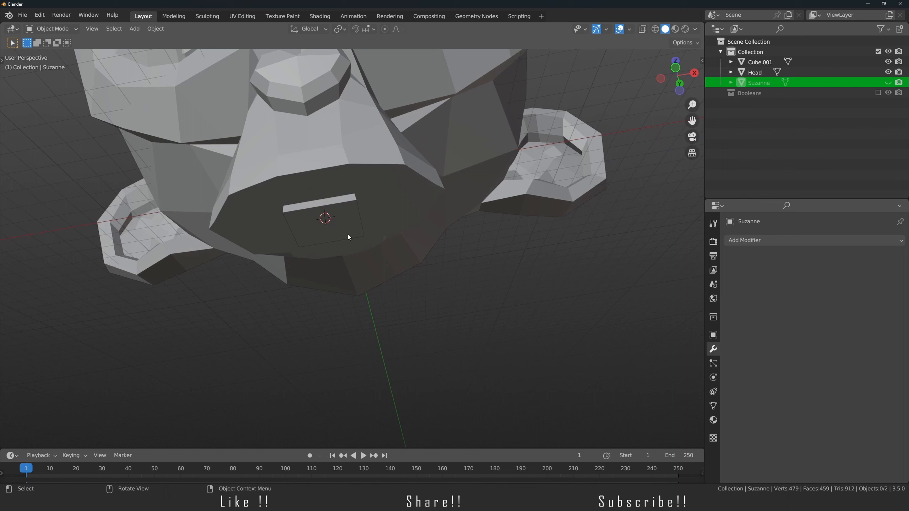
- Add a Boolean modifier to Head with the operation Difference and the tapered cube as its object
click(357, 209)
middle_drag(357, 209, 388, 186)
click(389, 186)
click(752, 240)
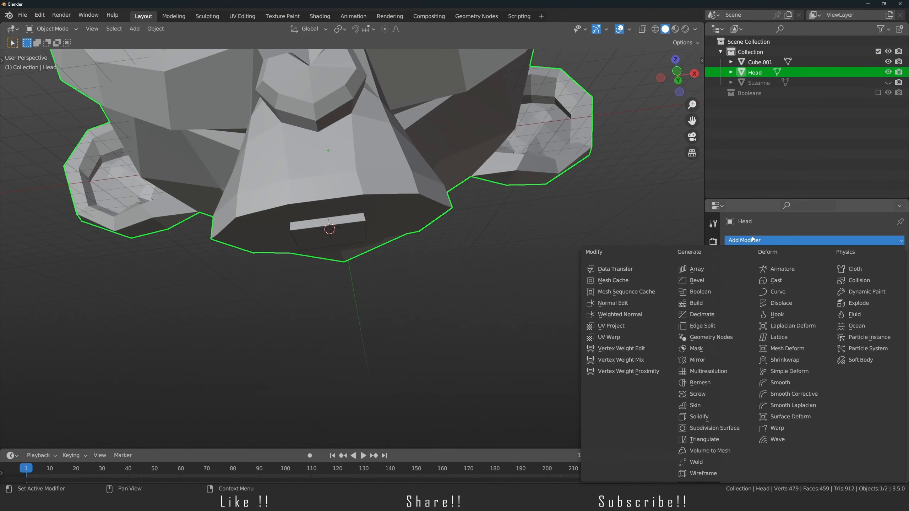
click(712, 283)
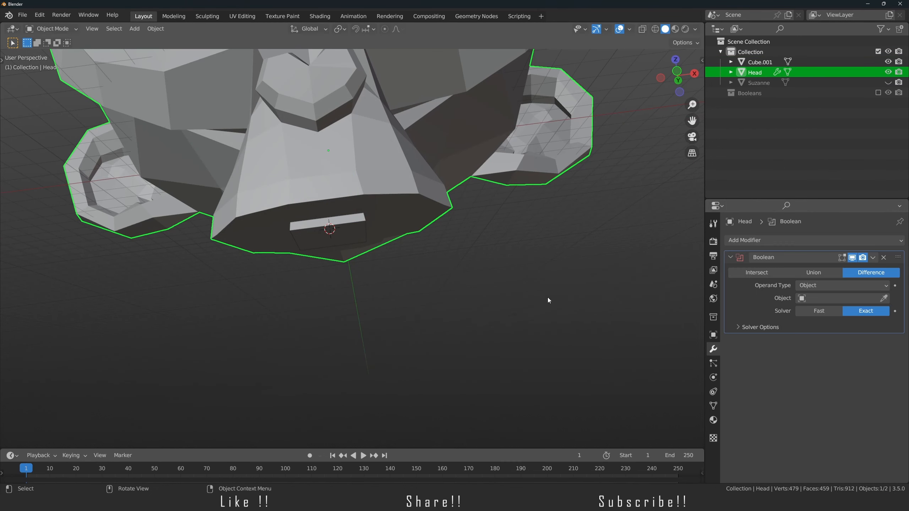
click(883, 298)
click(331, 221)
- Hide the tapered cube and inspect the socket cut into the head's underside
middle_drag(381, 287, 437, 246)
click(310, 238)
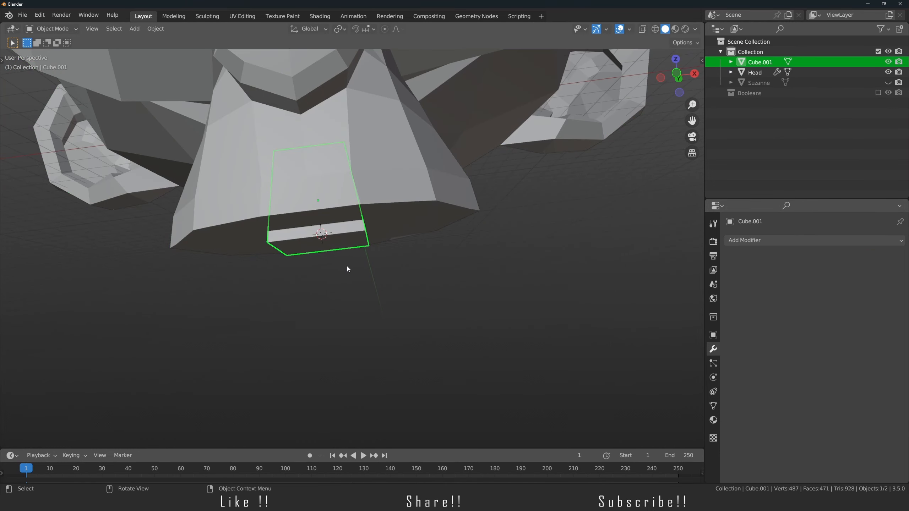
key(h)
middle_drag(349, 266, 320, 227)
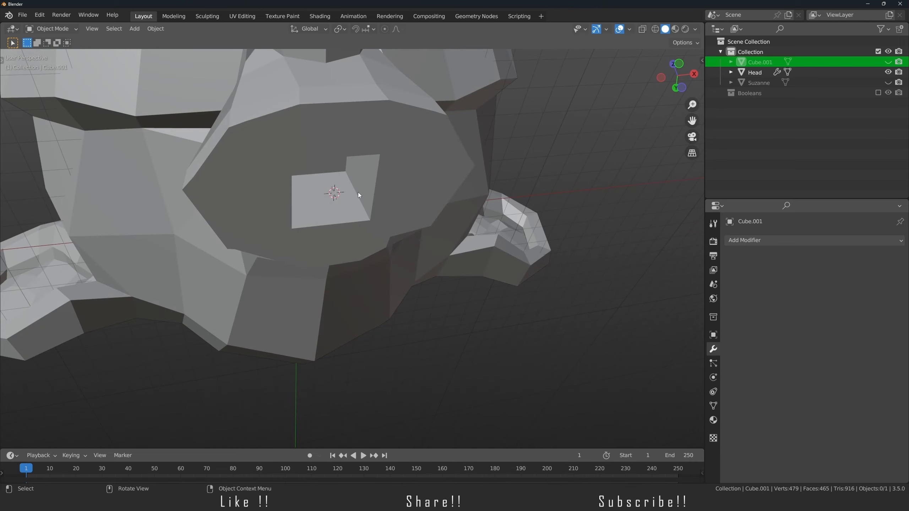
middle_drag(358, 192, 195, 215)
middle_drag(256, 228, 296, 243)
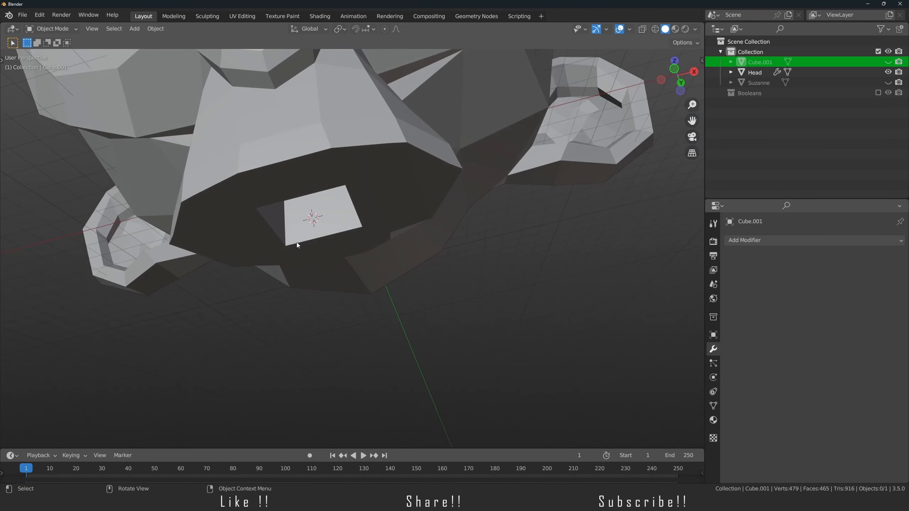
- Apply the Boolean modifier on Head to make the socket cut permanent
scroll(352, 236, down, 4)
click(443, 175)
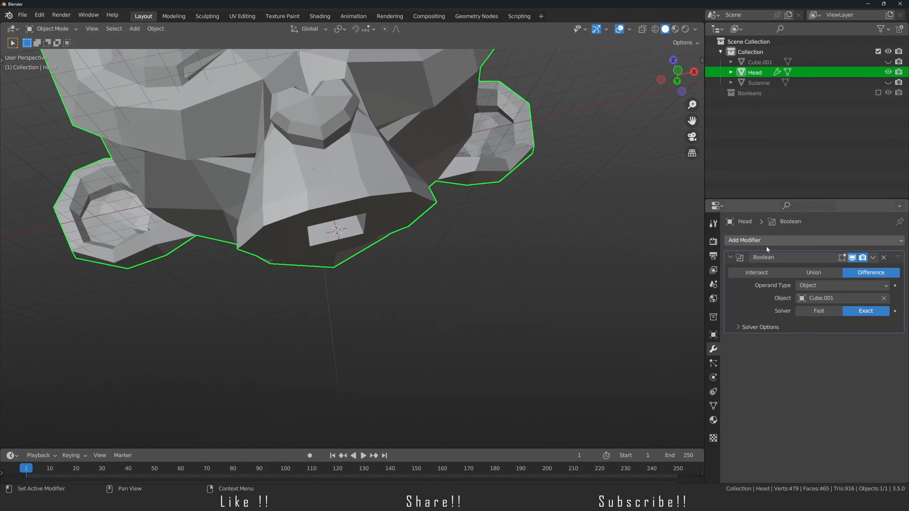
click(873, 258)
click(851, 271)
middle_drag(480, 183, 353, 189)
scroll(353, 188, up, 3)
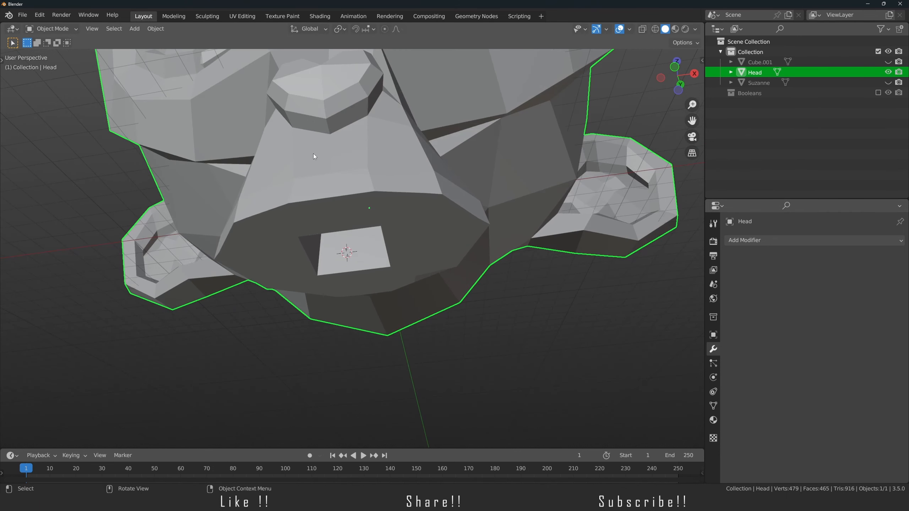
- Unhide Suzanne and the tapered cube, hide Head, and select the tapered cube
scroll(344, 170, down, 5)
scroll(350, 189, up, 2)
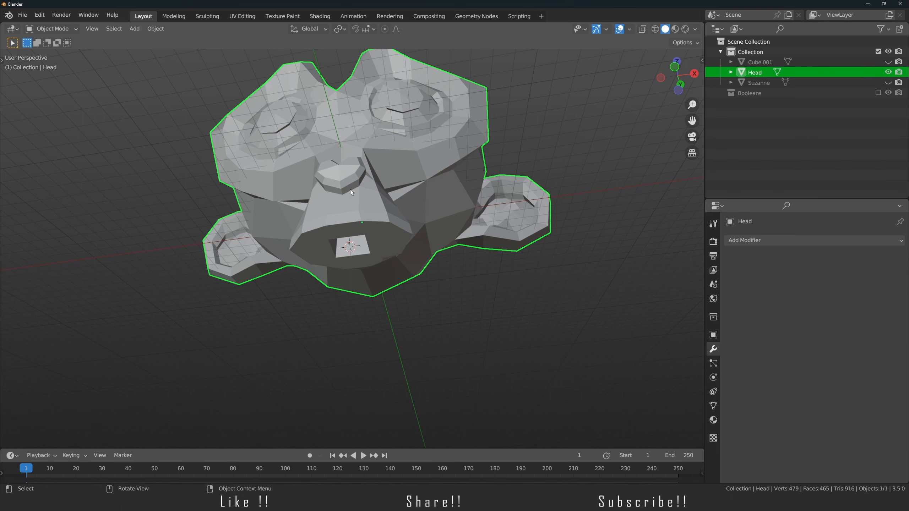
scroll(350, 188, up, 3)
middle_drag(364, 211, 359, 265)
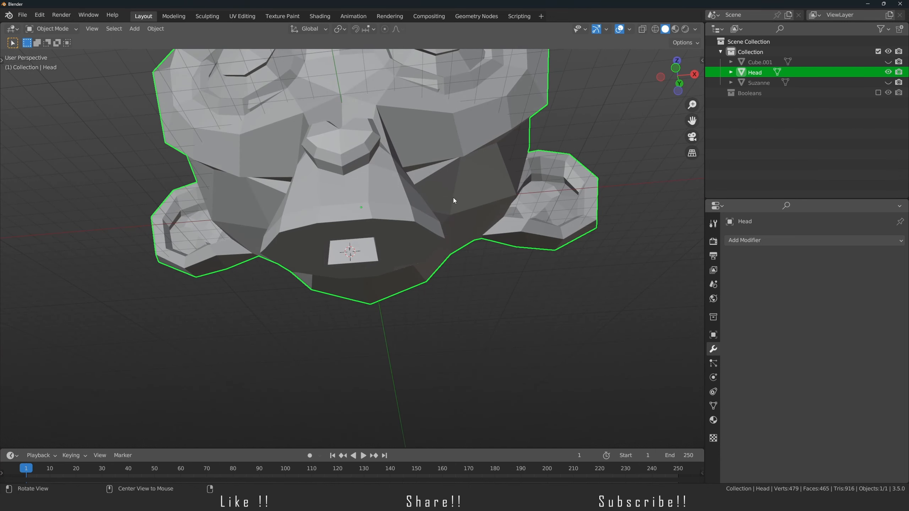
key(alt+h)
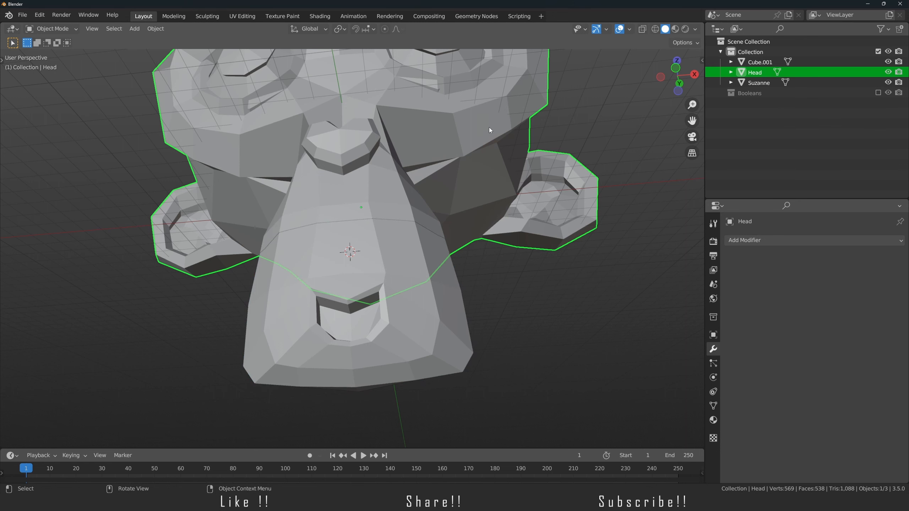
key(h)
middle_drag(379, 146, 366, 272)
click(368, 269)
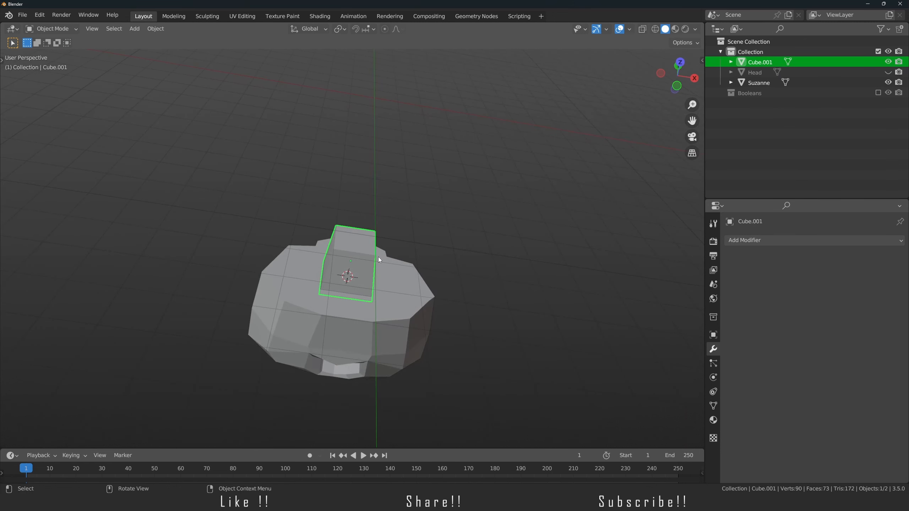
- Shrink the whole tapered cube mesh along its normals in two small passes, the first about 0.005 m
key(KP_1)
scroll(395, 277, up, 3)
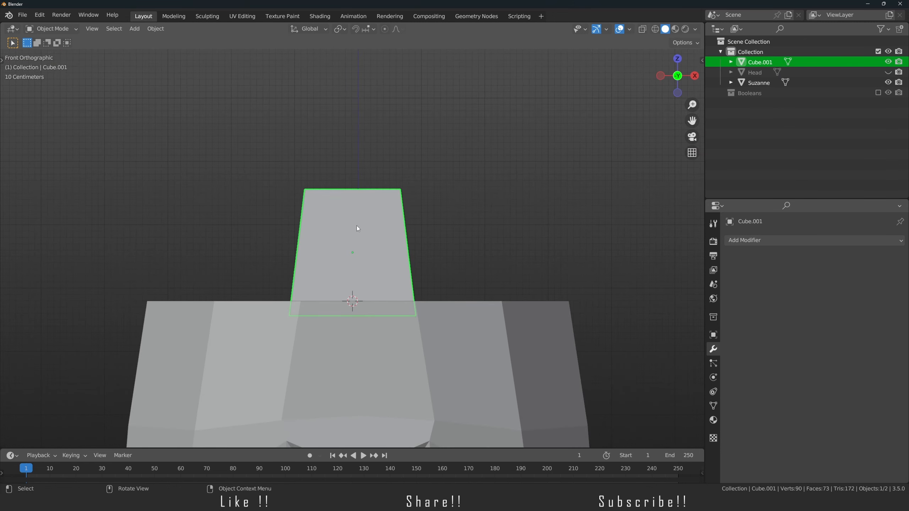
key(Tab)
middle_drag(356, 225, 409, 261)
key(Tab)
key(Tab)
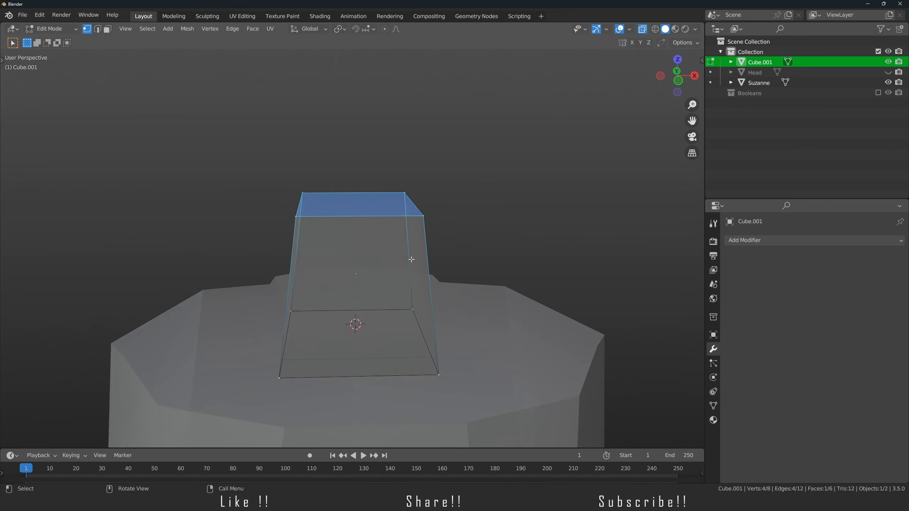
key(a)
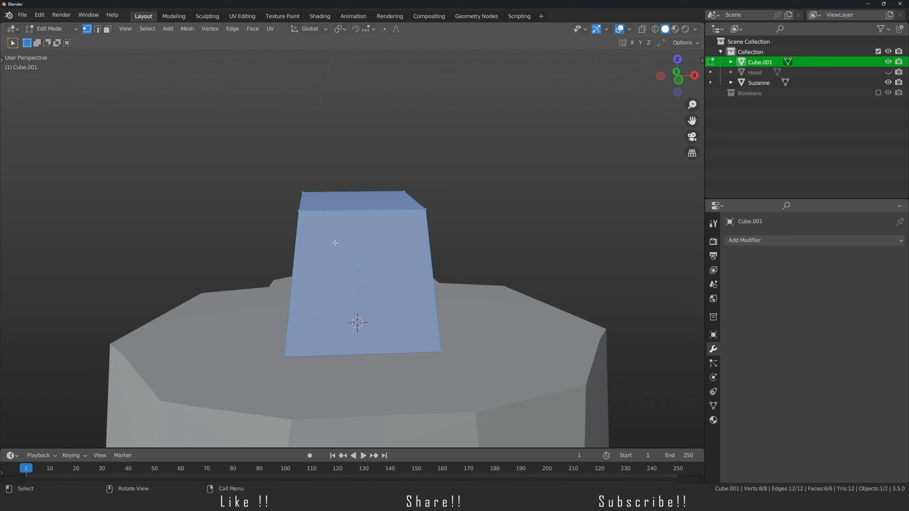
middle_drag(335, 243, 519, 211)
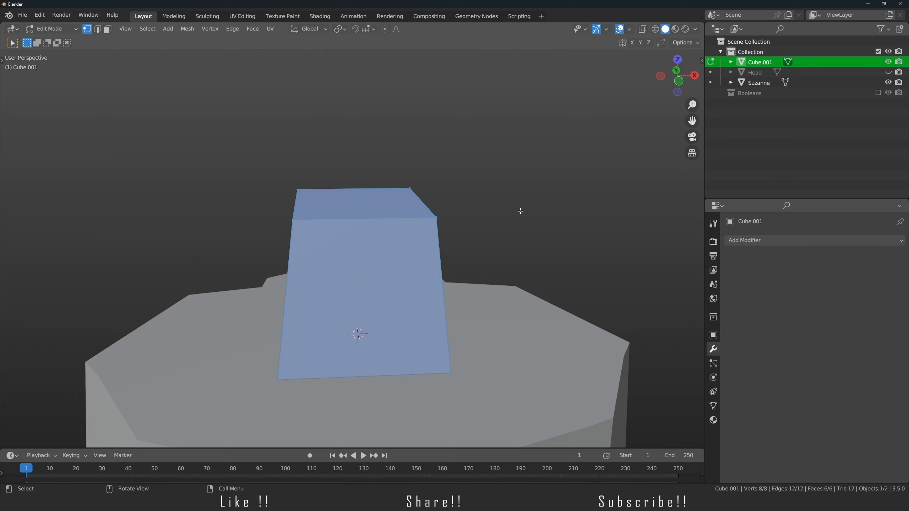
key(alt+s)
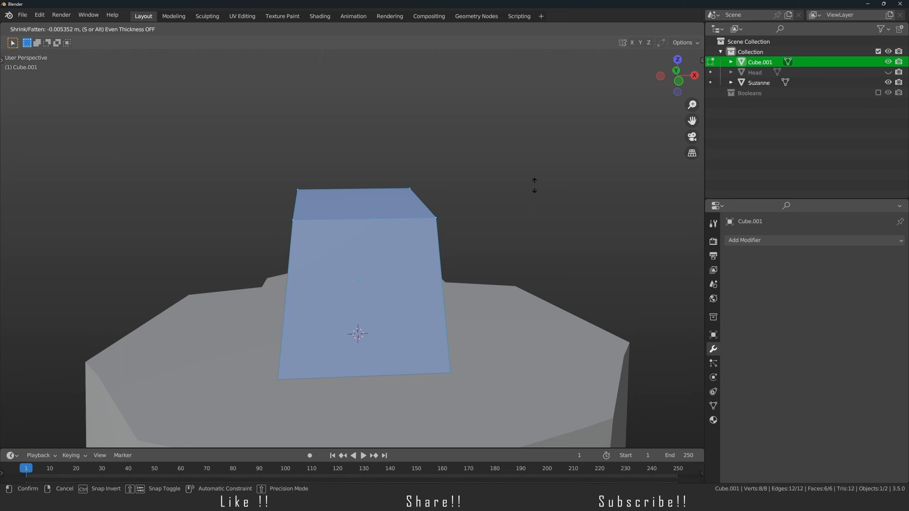
click(534, 185)
key(alt+s)
click(535, 171)
scroll(507, 189, up, 4)
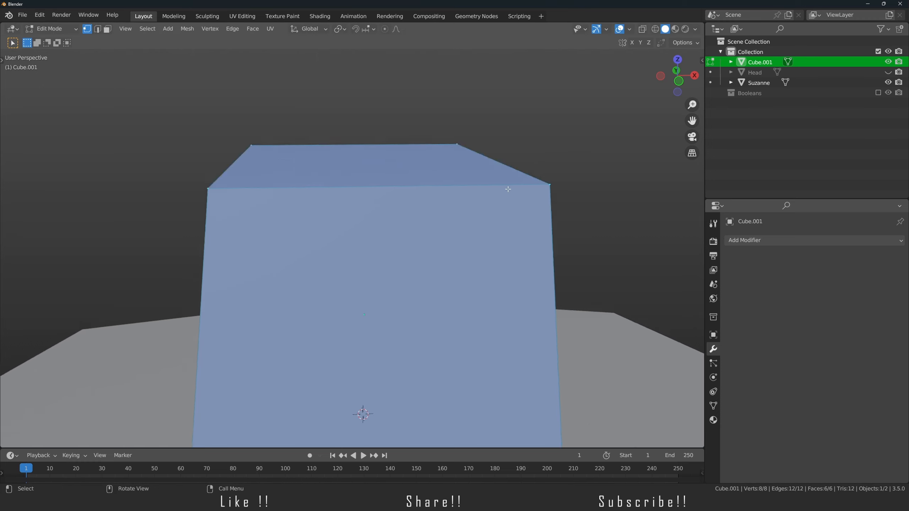
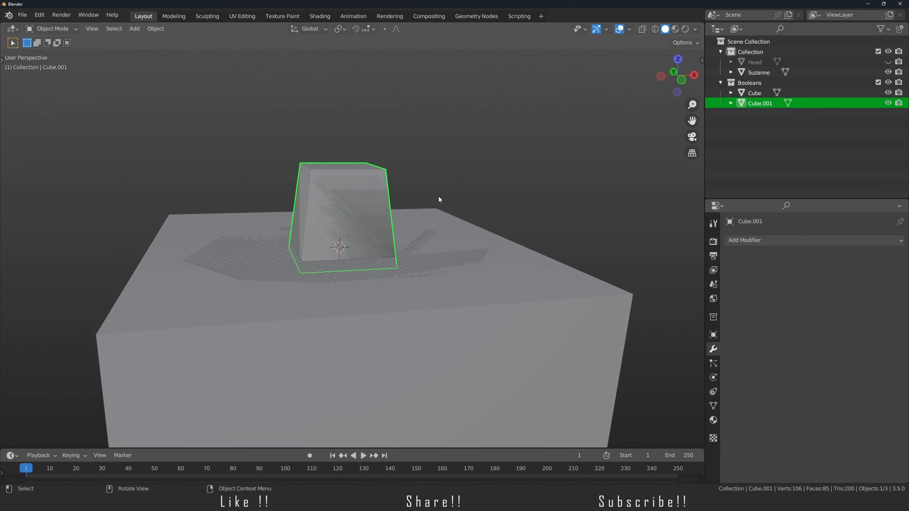
- Exclude the Booleans collection from the view layer so only the model parts are shown
key(Tab)
key(Tab)
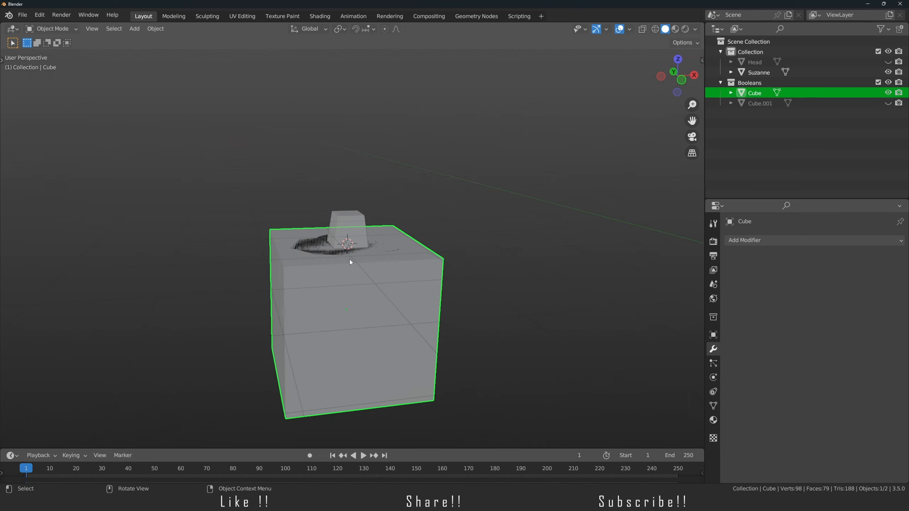
click(878, 83)
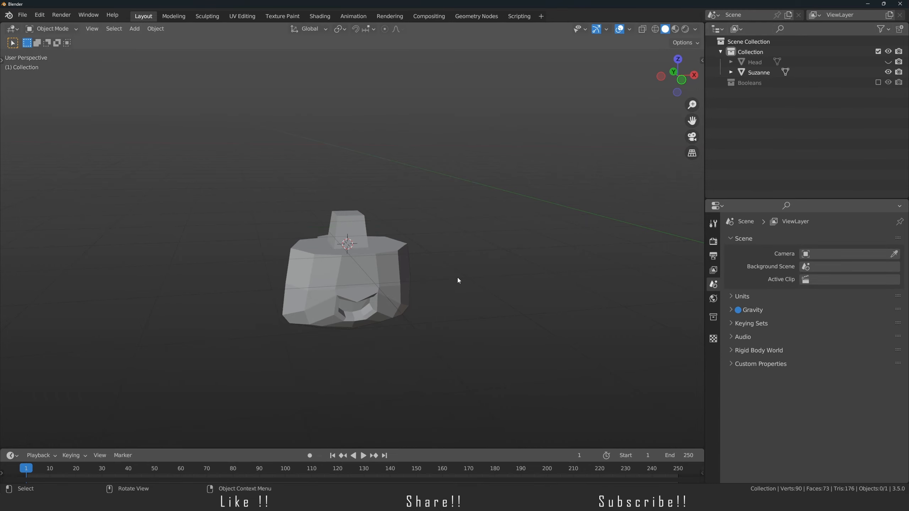
- Unhide Head and inspect how the lower part's peg fits inside the head's socket using X-ray
alt+drag(458, 277, 369, 275)
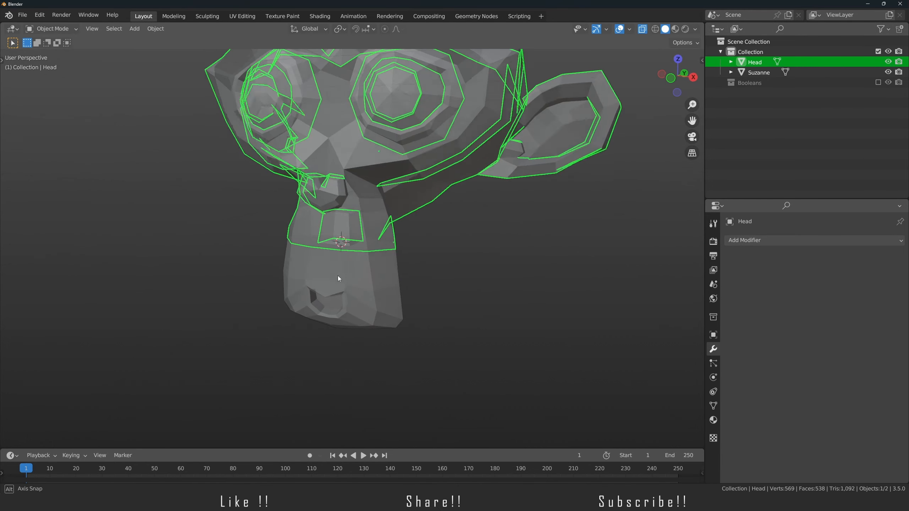
alt+drag(338, 275, 341, 253)
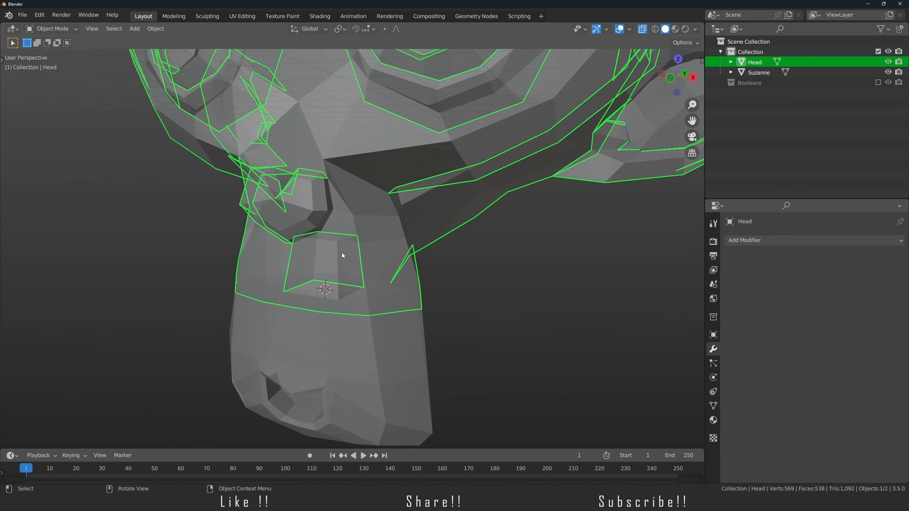
alt+drag(342, 255, 344, 305)
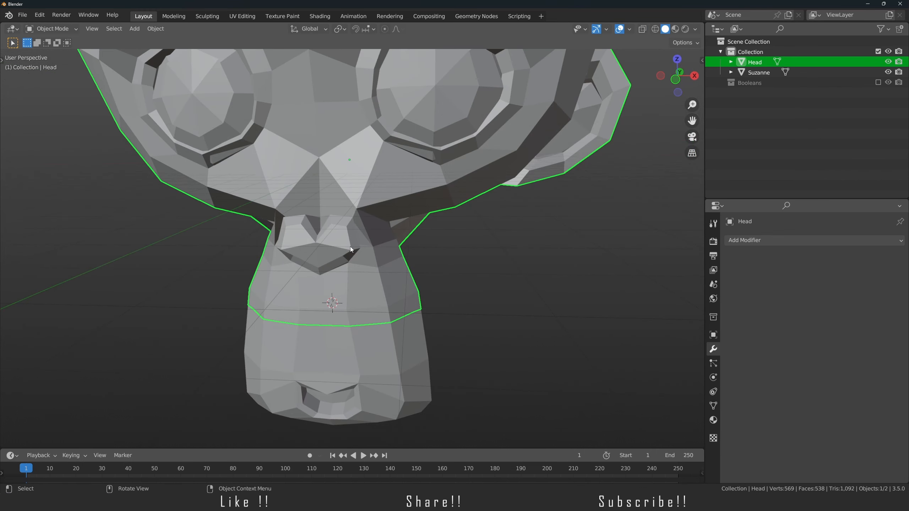
ctrl+middle_drag(389, 239, 368, 283)
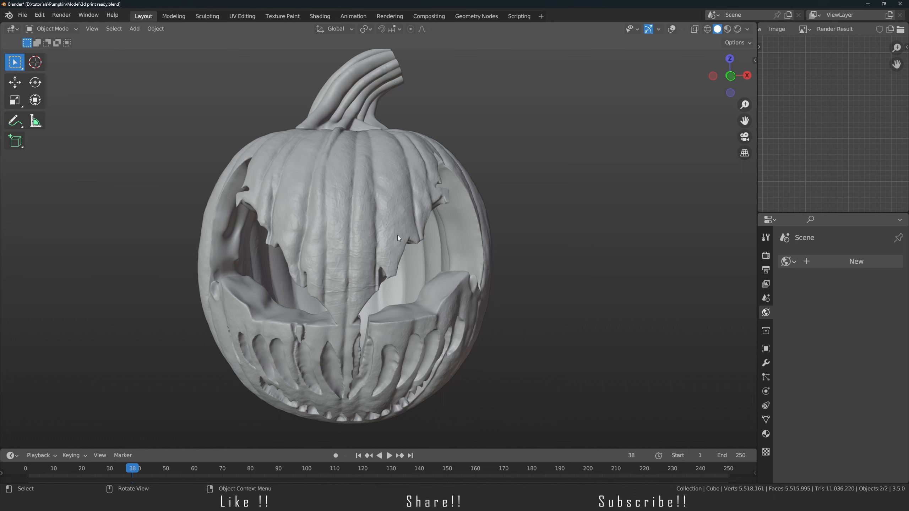
- In the pumpkin file, turn on the viewport overlays and delete the stem object
ctrl+middle_drag(340, 220, 318, 261)
middle_drag(319, 262, 281, 259)
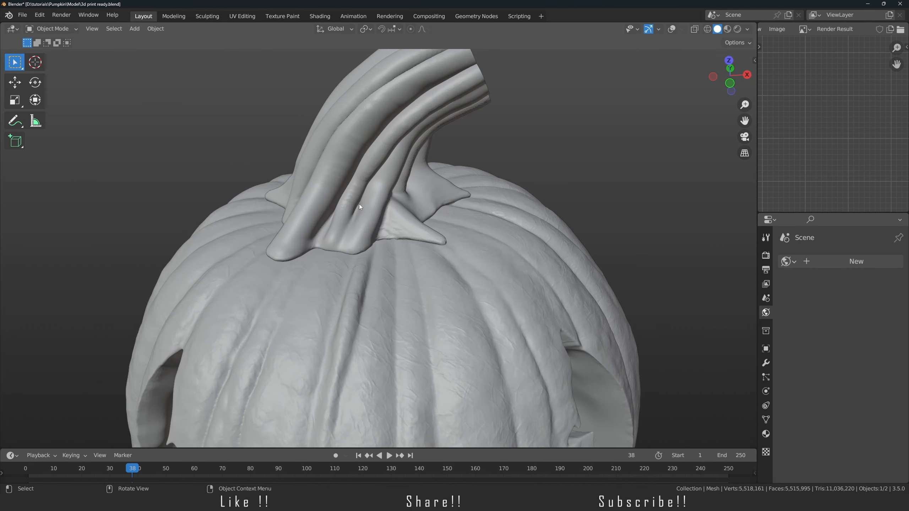
click(355, 196)
key(shift+alt+z)
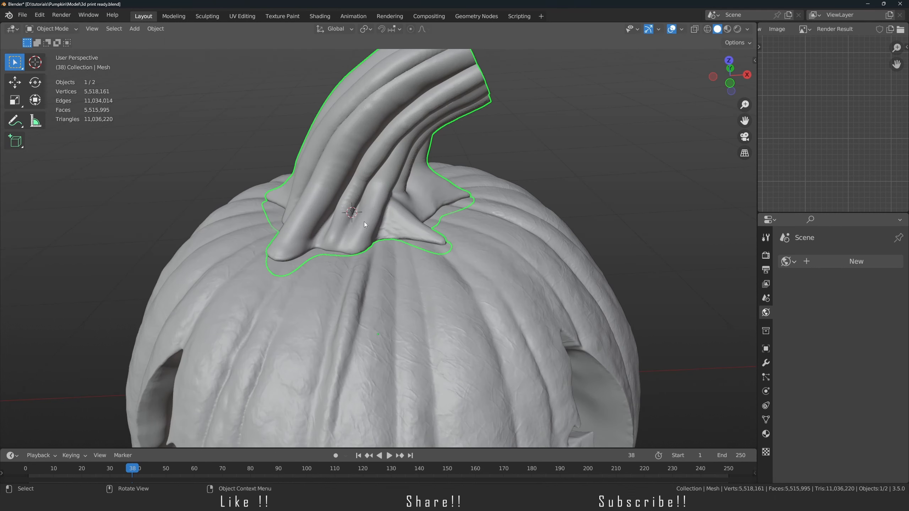
key(Delete)
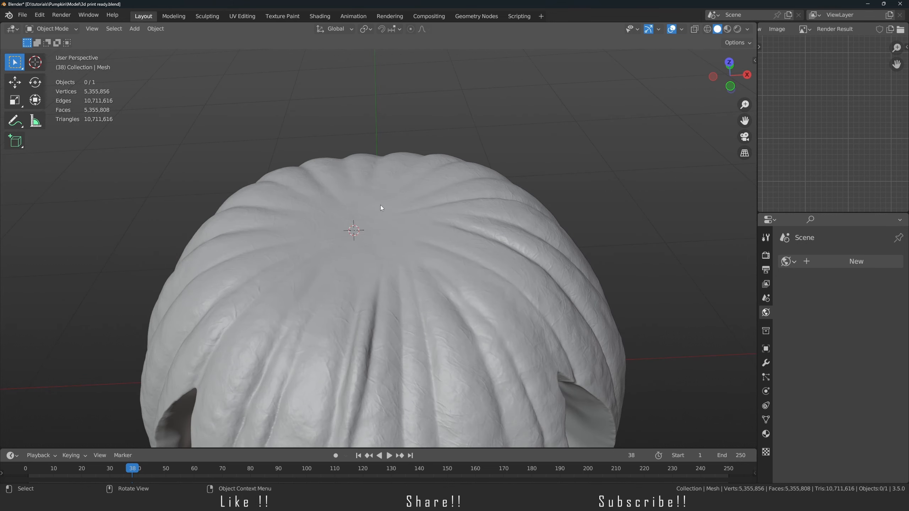
- Examine the pumpkin's top where the stem was and its hollow interior through the carved eye opening
key(KP_1)
key(KP_7)
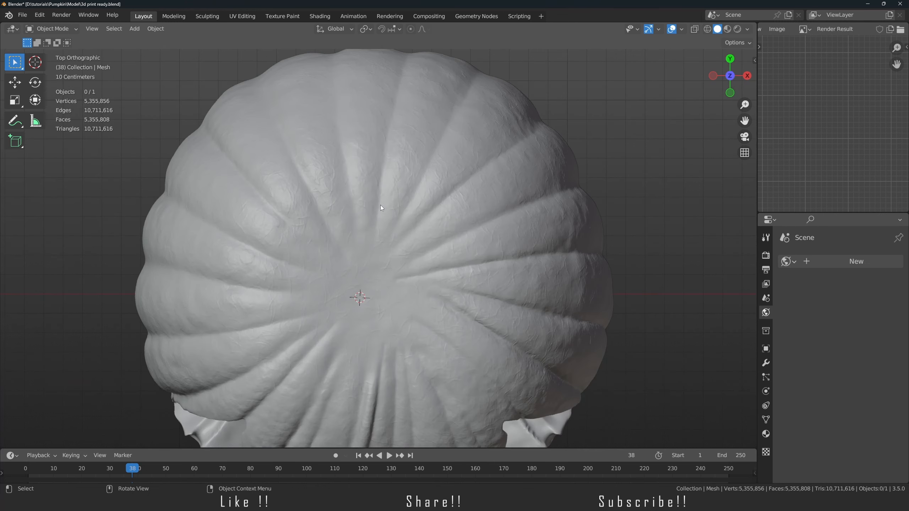
scroll(324, 322, up, 2)
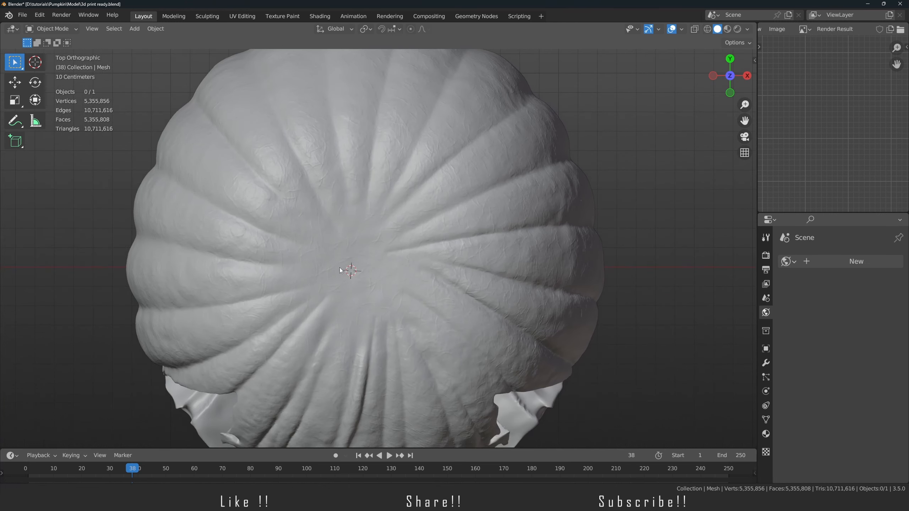
middle_drag(331, 224, 328, 193)
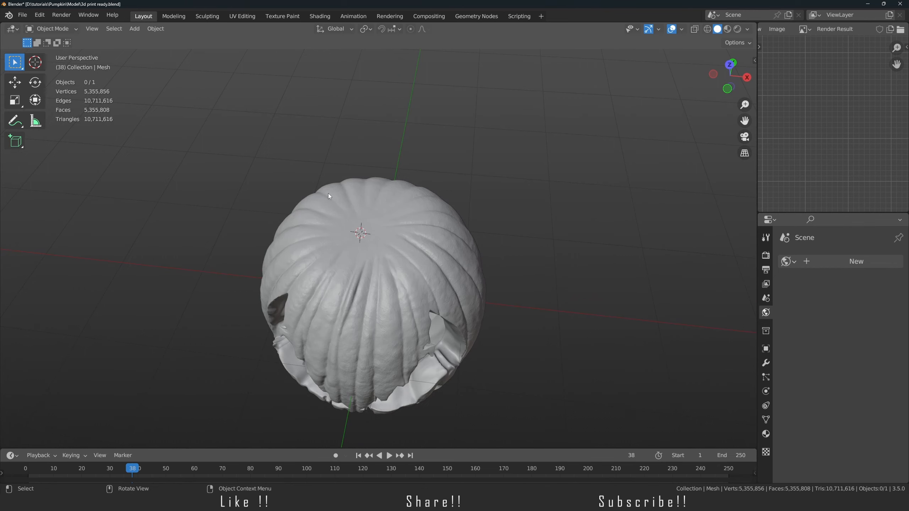
alt+drag(371, 358, 354, 217)
alt+shift+drag(358, 295, 345, 221)
scroll(344, 221, up, 2)
alt+drag(352, 272, 342, 297)
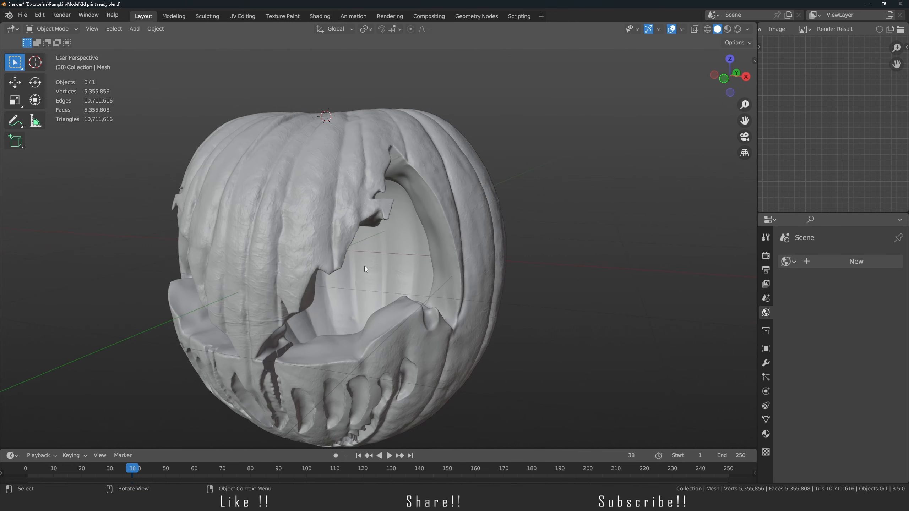
scroll(365, 330, up, 3)
alt+drag(365, 330, 365, 245)
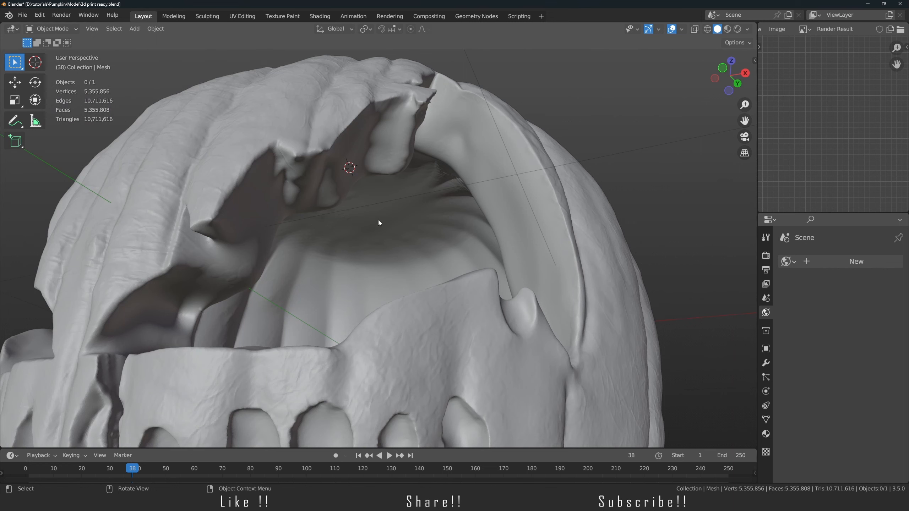
alt+drag(378, 220, 371, 203)
- Hide the viewport overlays and examine the pumpkin's inner walls, carved openings and outer shell from several angles
key(alt+shift+z)
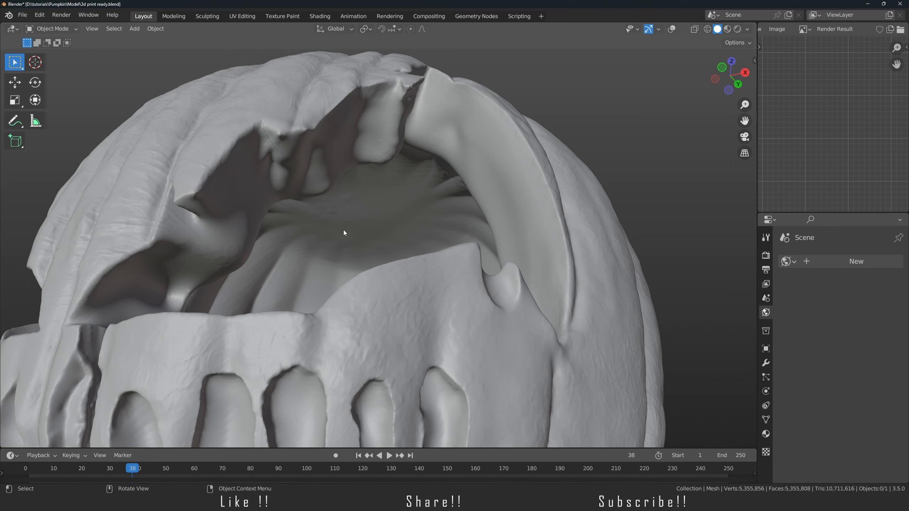
middle_drag(344, 232, 343, 285)
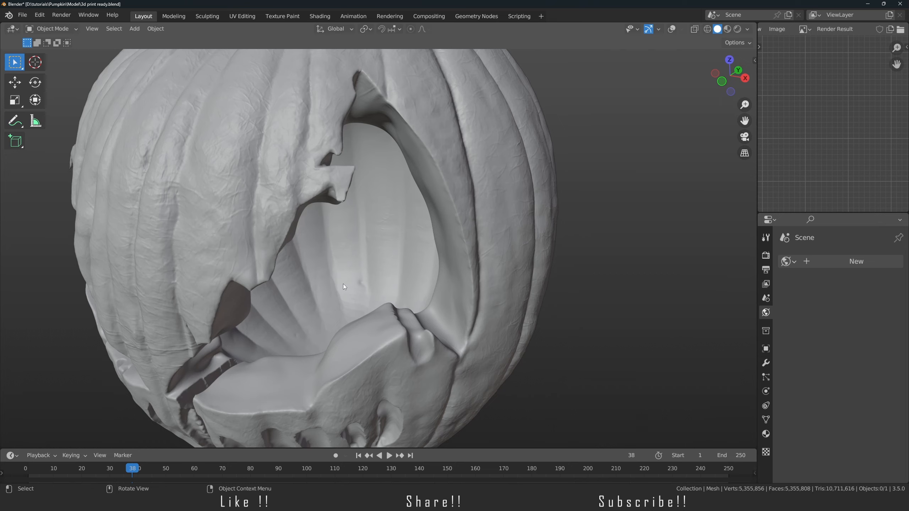
middle_drag(346, 277, 381, 218)
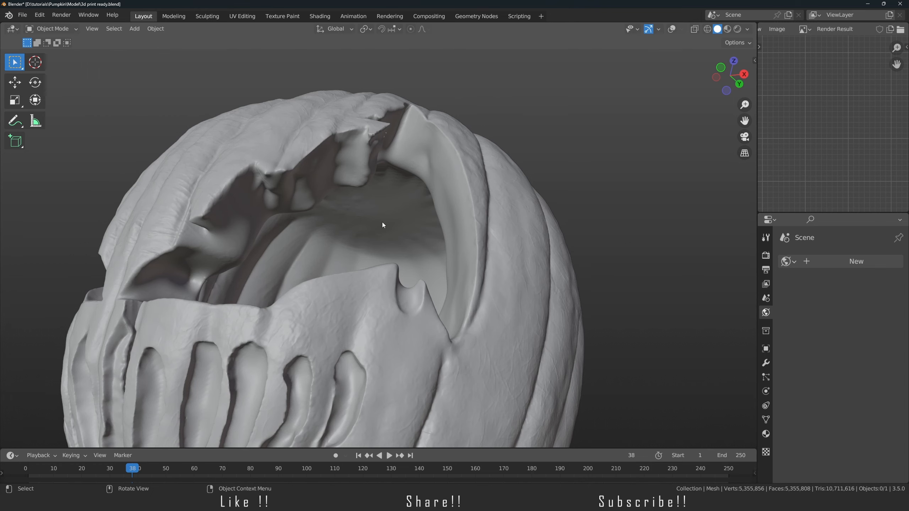
middle_drag(382, 222, 362, 257)
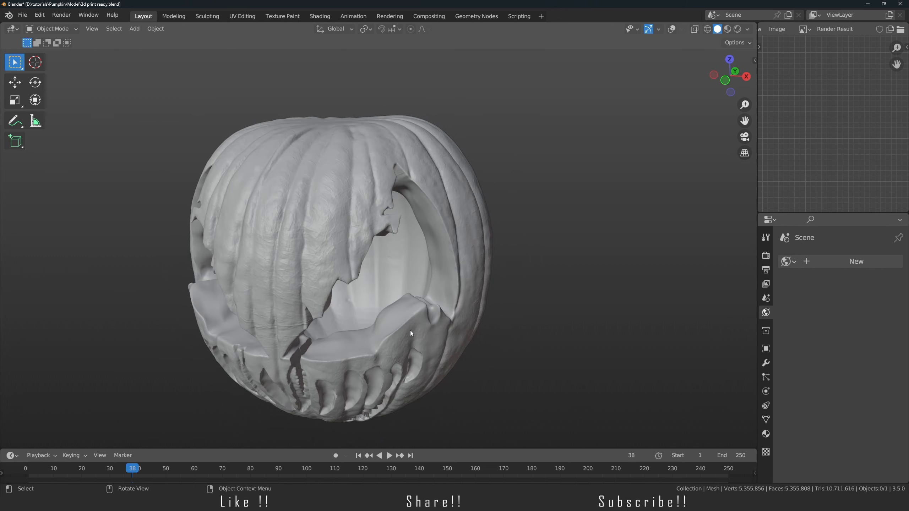
scroll(410, 331, down, 4)
middle_drag(359, 282, 364, 308)
scroll(380, 281, up, 3)
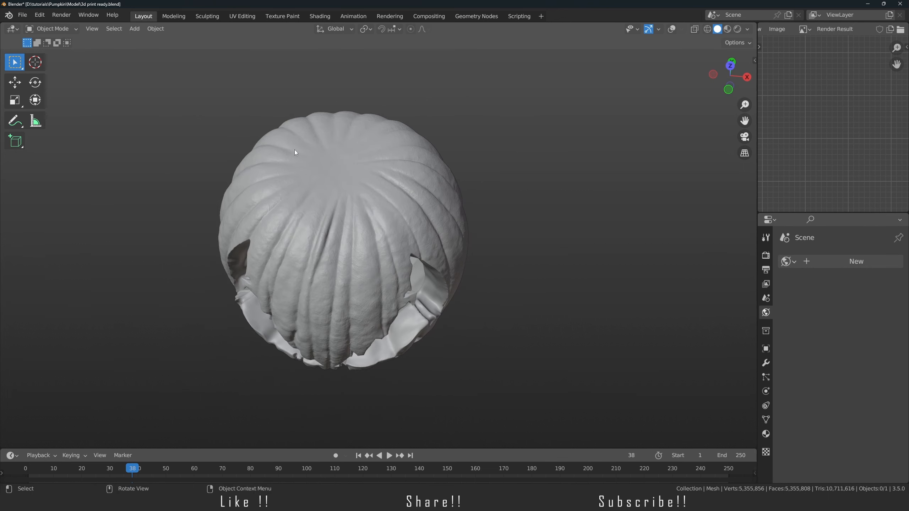
middle_drag(336, 259, 375, 250)
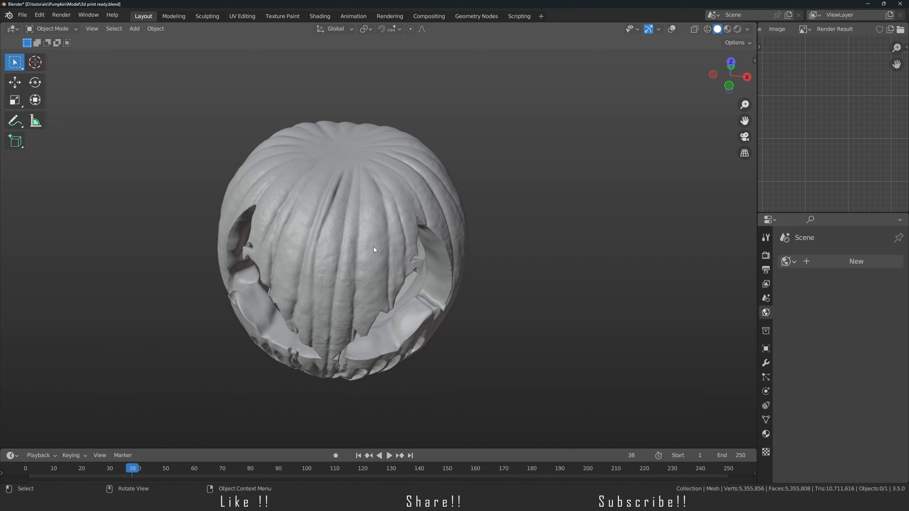
- Select the pumpkin body and show the viewport overlays again in front view
click(336, 207)
key(KP_1)
key(shift+alt+z)
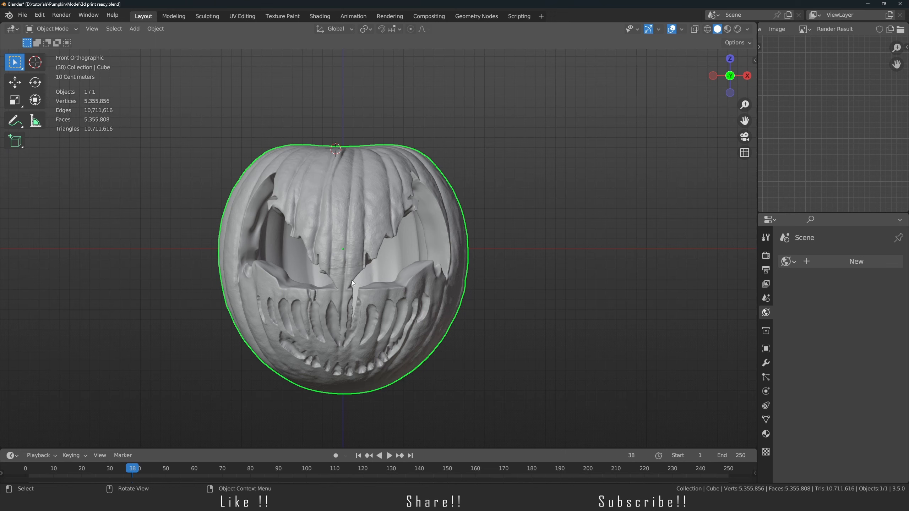
- Examine the pumpkin's dense surface mesh in close-up around the carved face
scroll(352, 280, up, 3)
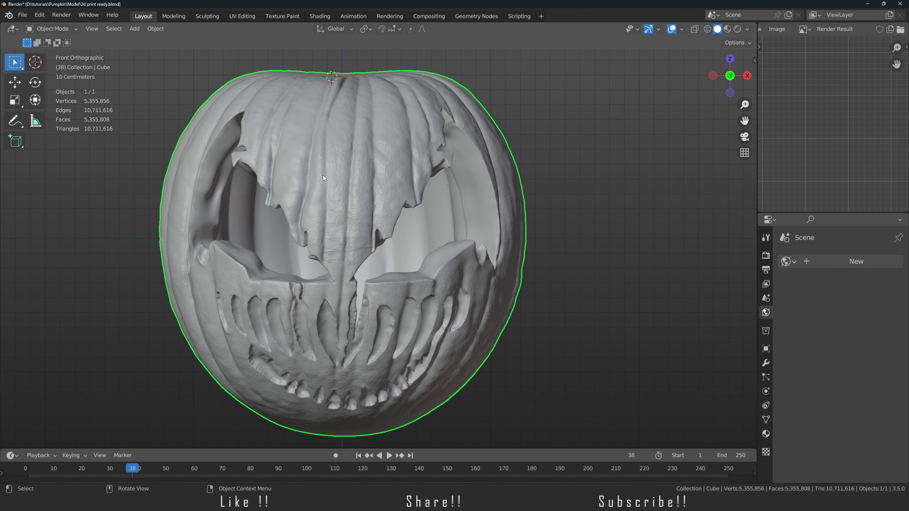
scroll(345, 260, up, 3)
middle_drag(442, 234, 347, 257)
scroll(346, 257, up, 6)
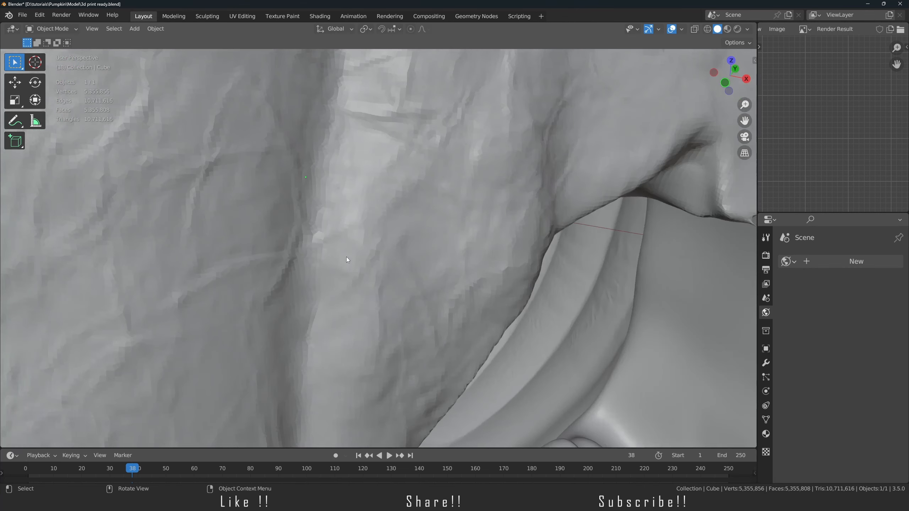
scroll(346, 257, down, 3)
scroll(363, 244, up, 2)
scroll(327, 186, up, 3)
scroll(192, 186, down, 2)
scroll(218, 135, down, 4)
key(KP_1)
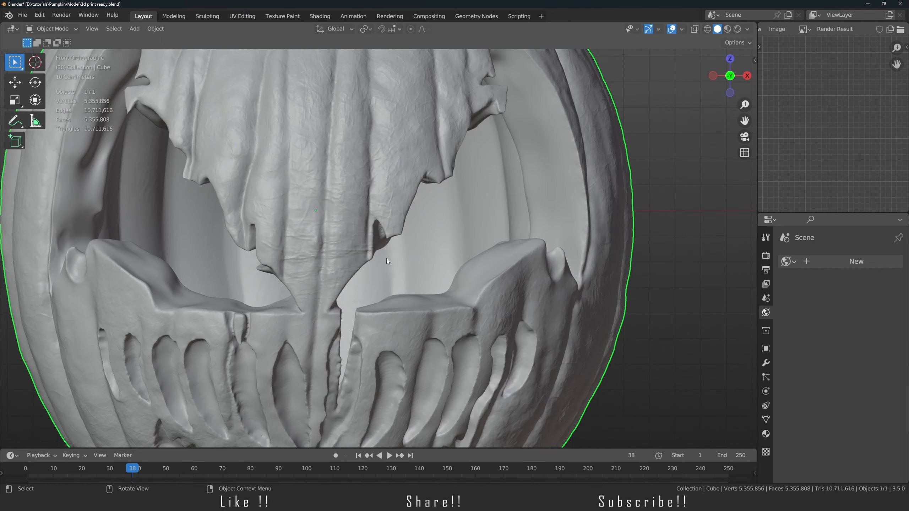
- Add a Decimate modifier to the pumpkin and widen the properties area to show its settings in full
click(766, 363)
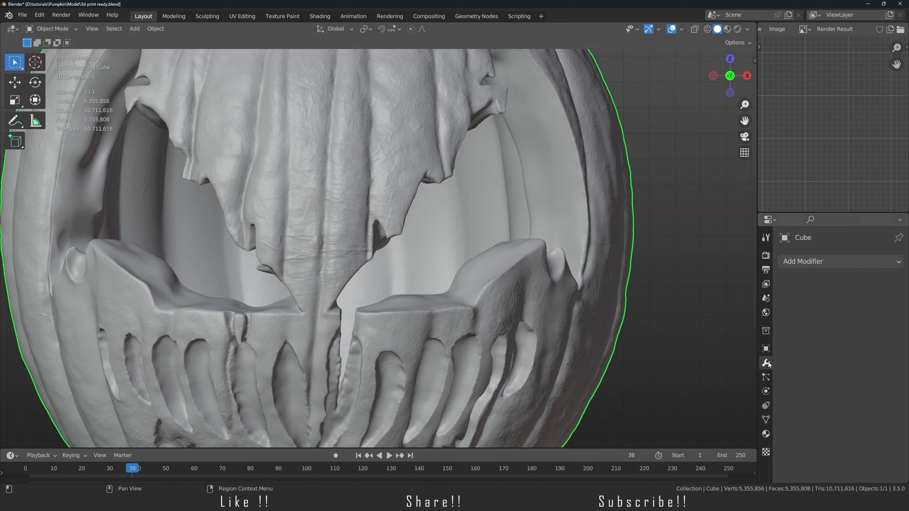
click(819, 261)
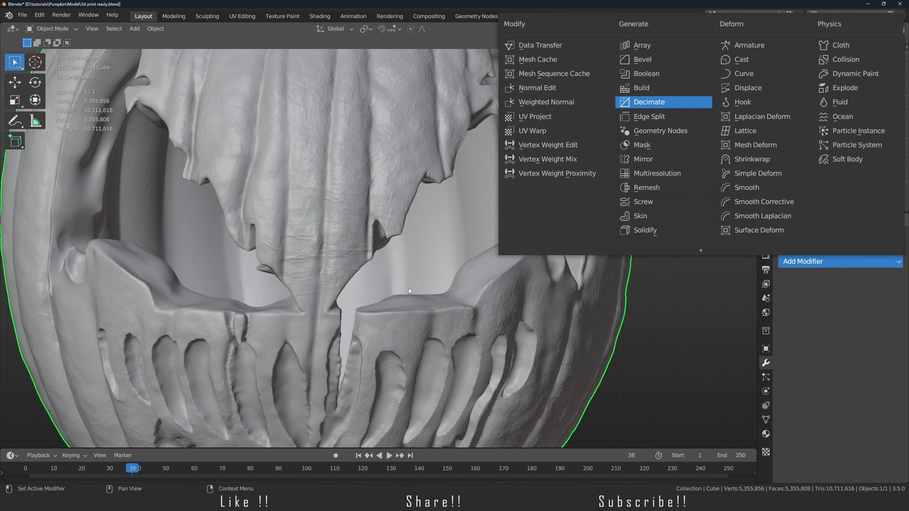
key(Return)
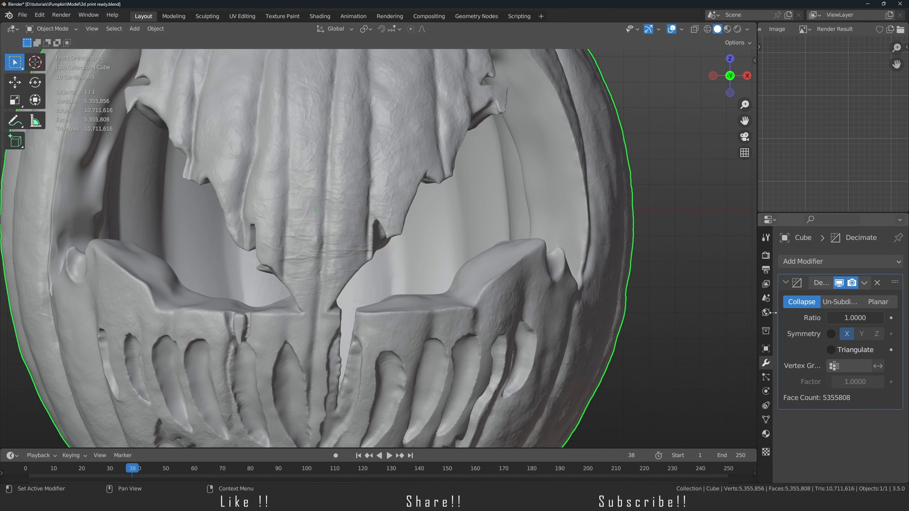
drag(757, 309, 668, 312)
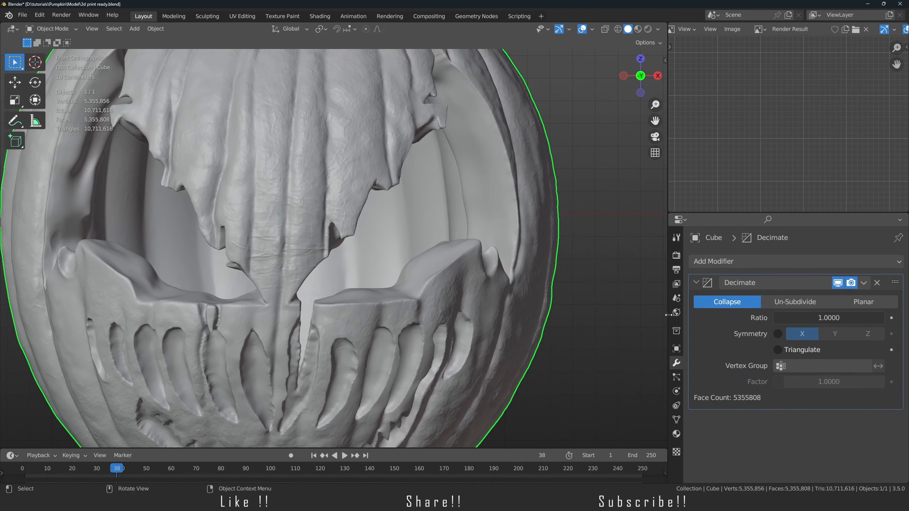
- Set the Decimate modifier's collapse ratio on the pumpkin to 0.1
scroll(407, 259, down, 5)
scroll(407, 259, up, 3)
click(805, 318)
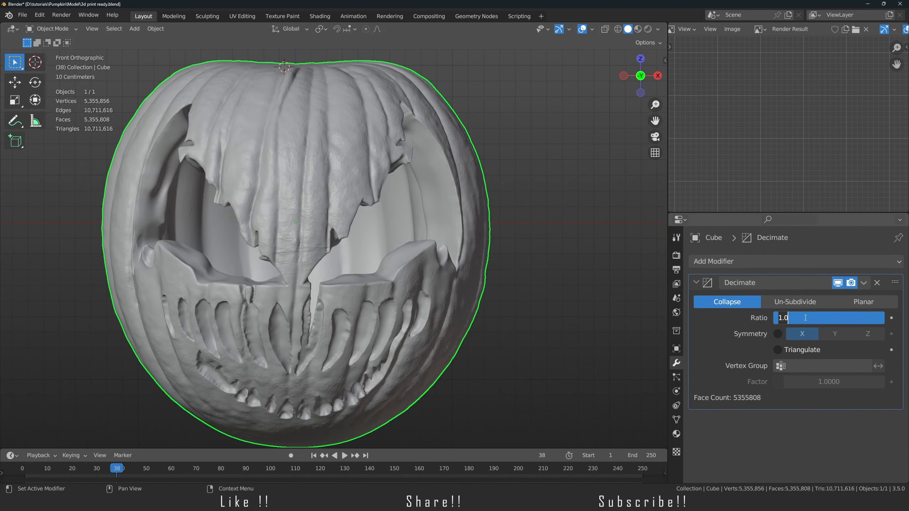
text(.1)
key(Return)
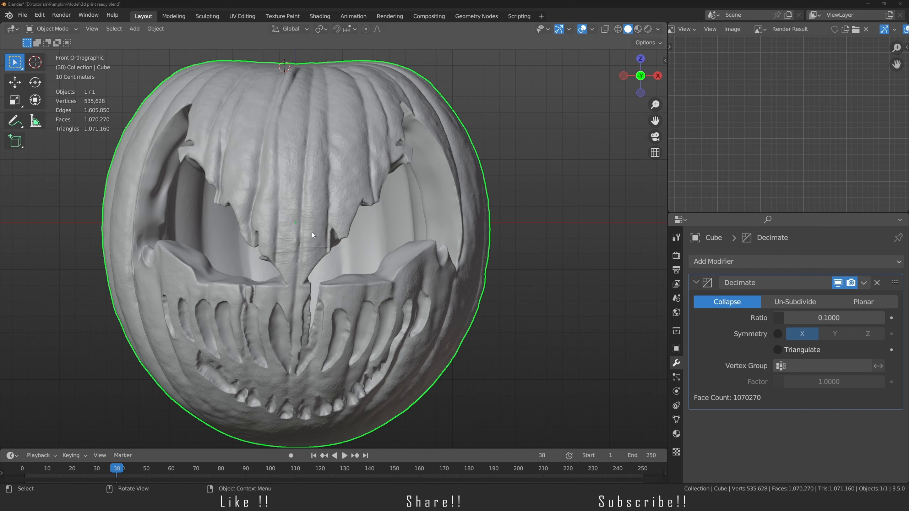
- Apply the Decimate modifier to the pumpkin
middle_drag(362, 240, 297, 247)
click(863, 282)
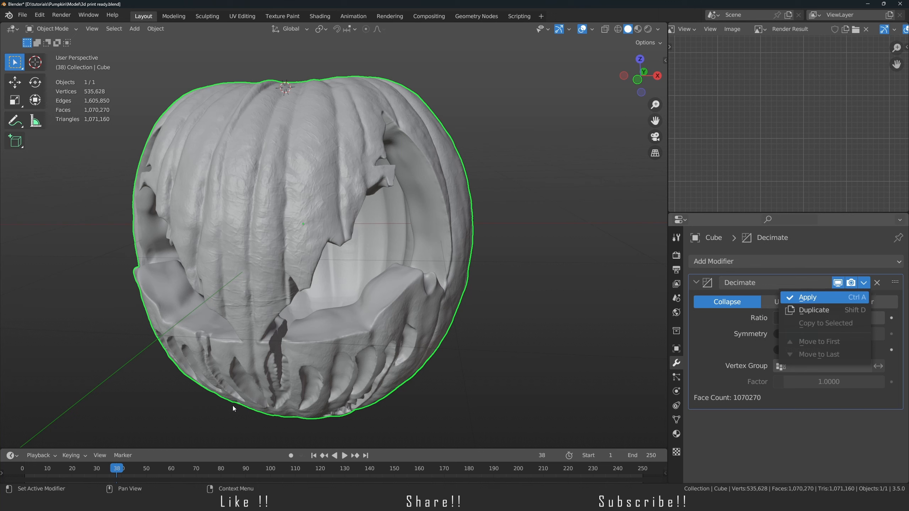
key(ctrl+a)
middle_drag(233, 406, 298, 298)
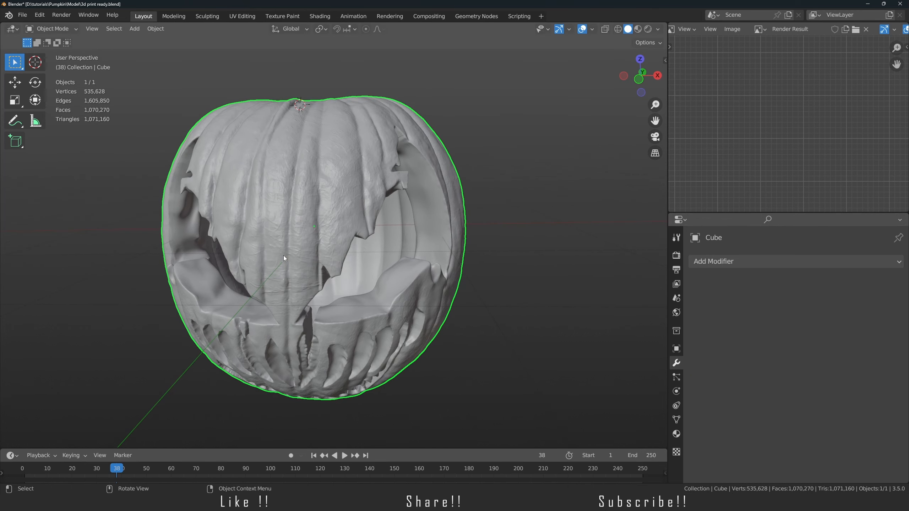
- Show the pumpkin's transform properties and examine its overall dimensions and shape at several view distances
middle_drag(298, 142, 278, 143)
ctrl+middle_drag(251, 178, 310, 288)
ctrl+middle_drag(310, 289, 338, 271)
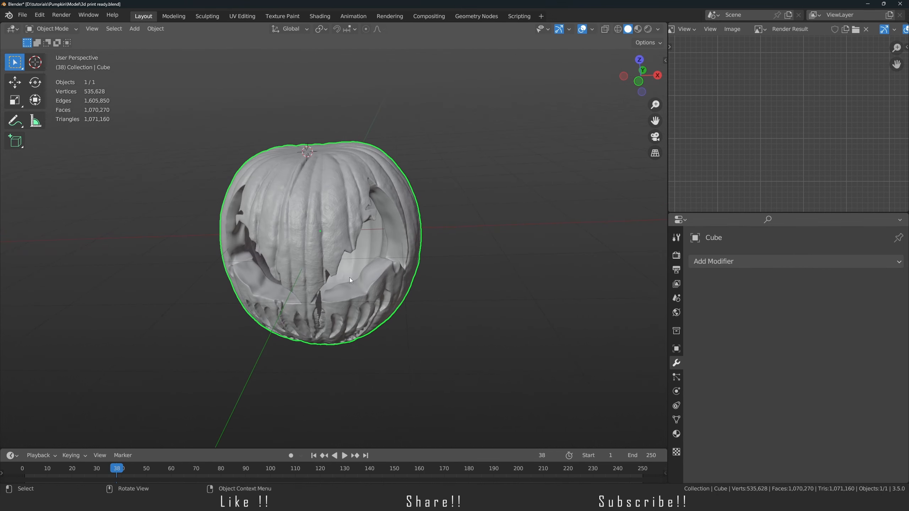
key(n)
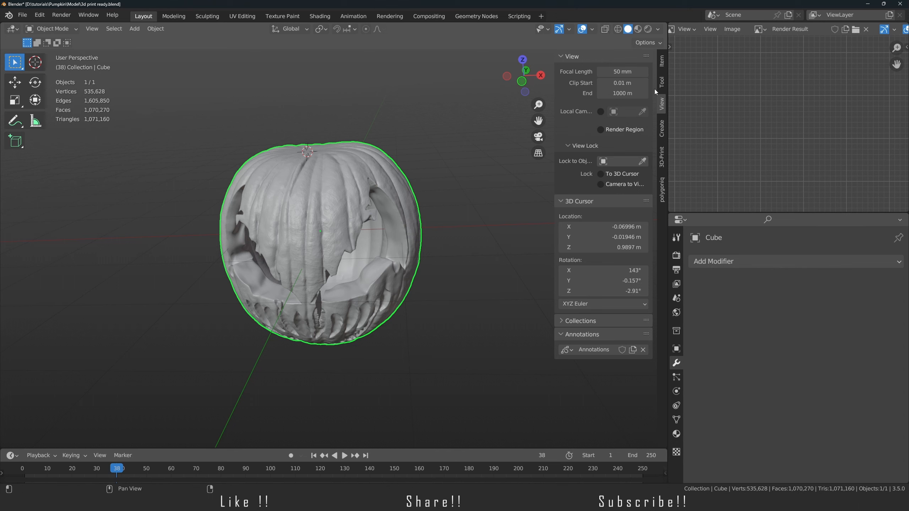
click(661, 62)
ctrl+middle_drag(288, 344, 283, 268)
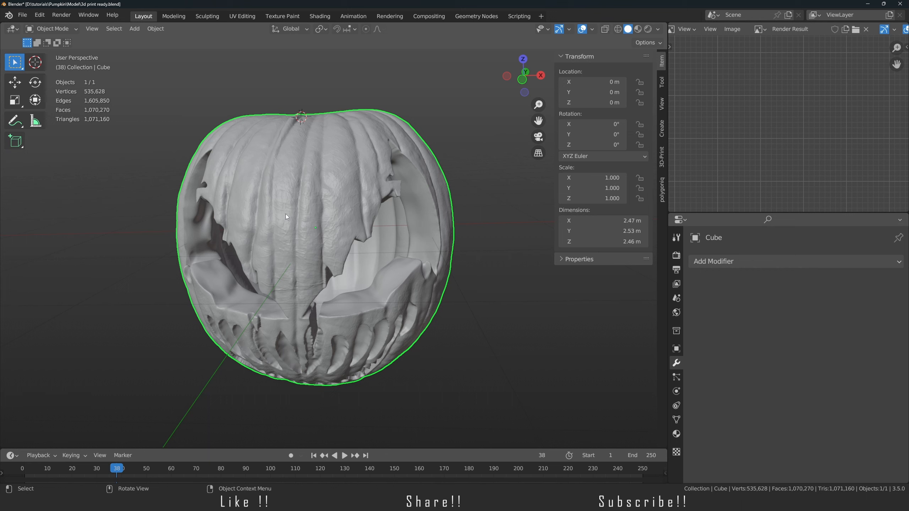
middle_drag(286, 213, 297, 237)
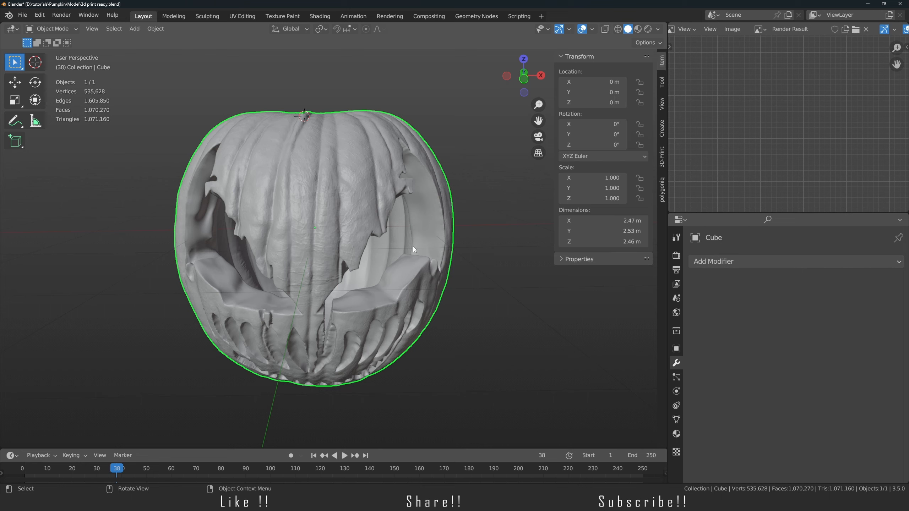
scroll(399, 281, down, 5)
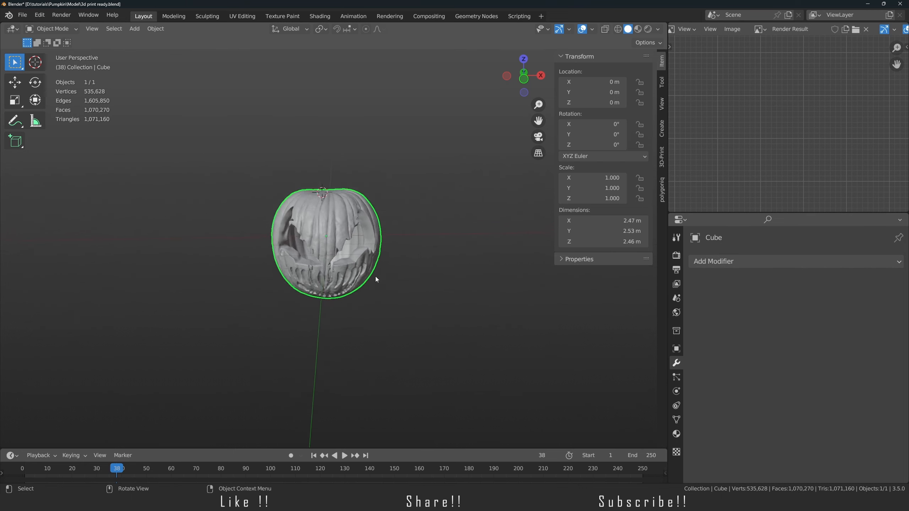
scroll(383, 273, up, 3)
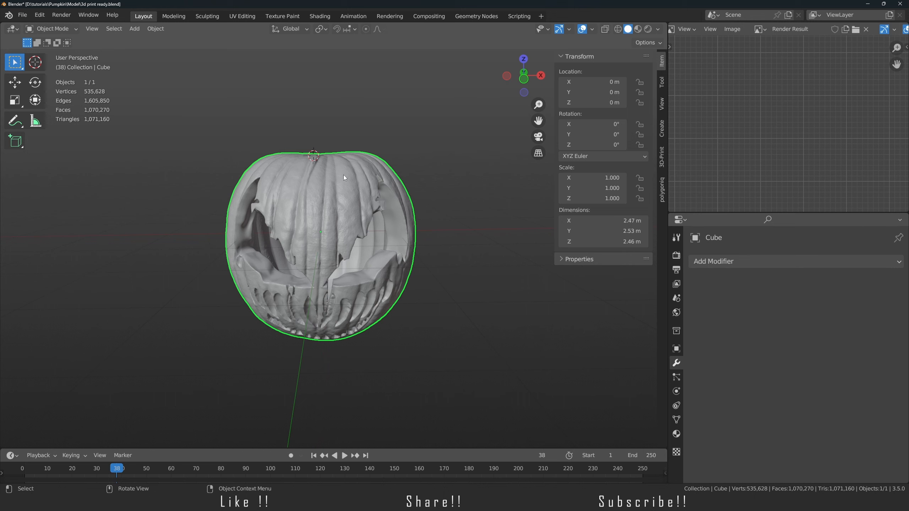
scroll(344, 174, up, 4)
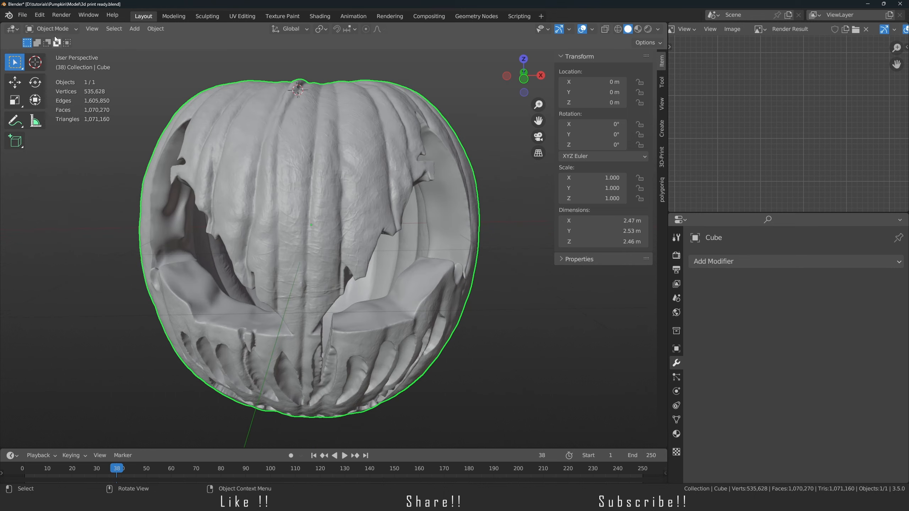
click(22, 14)
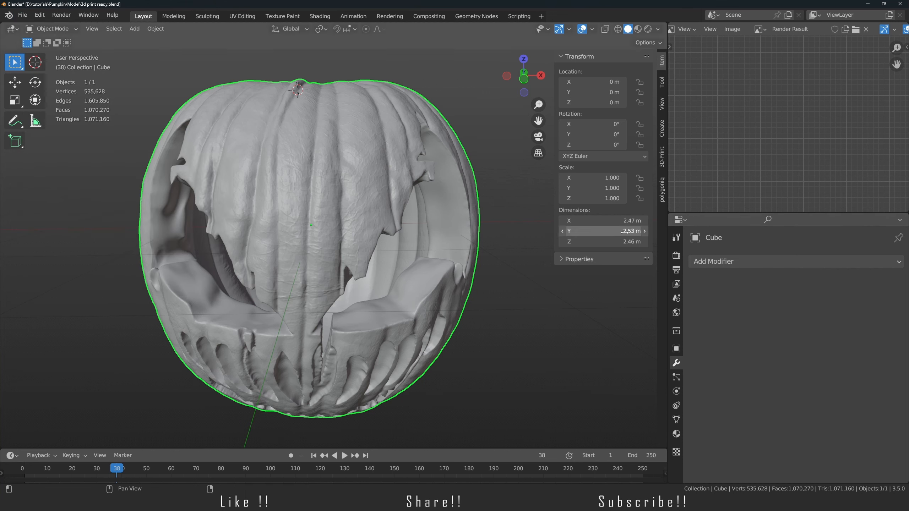
click(22, 15)
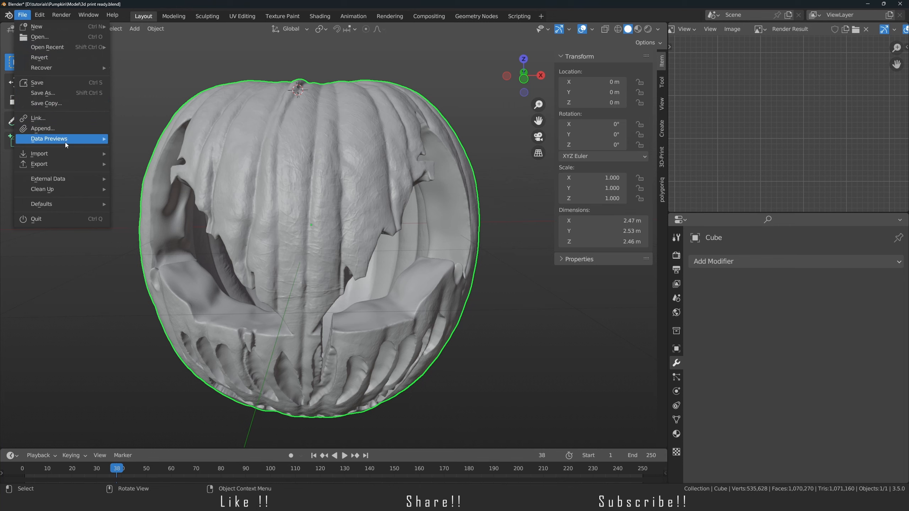
mouse_move(68, 179)
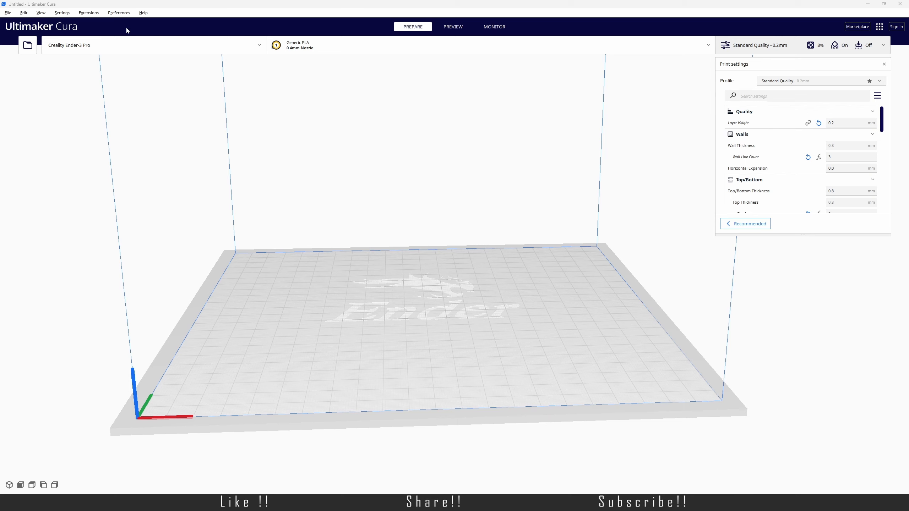
- Switch to Ultimaker Cura and load the pumpkin OBJ file from the 3d print folder onto the build plate
click(27, 46)
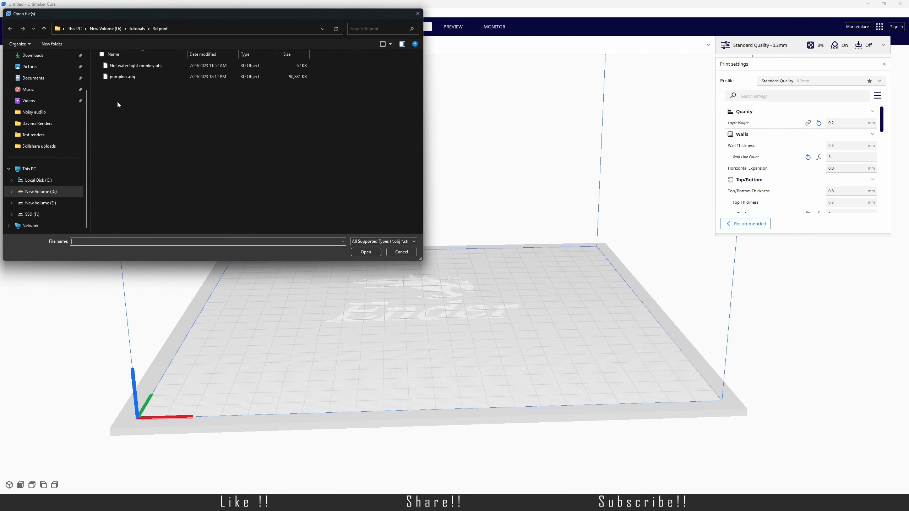
click(132, 76)
click(361, 252)
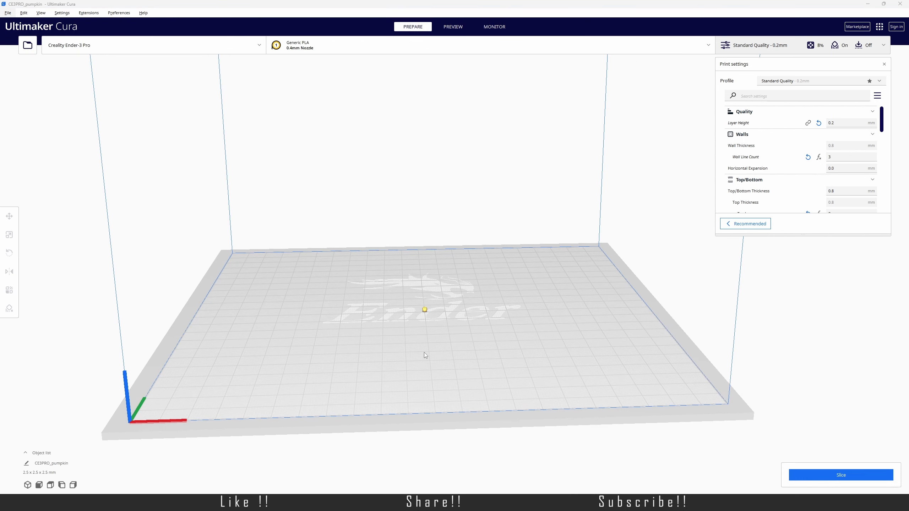
- Select the tiny pumpkin and scale it up uniformly to about 48.2 × 48.2 × 49.5 mm
scroll(426, 354, up, 5)
click(400, 355)
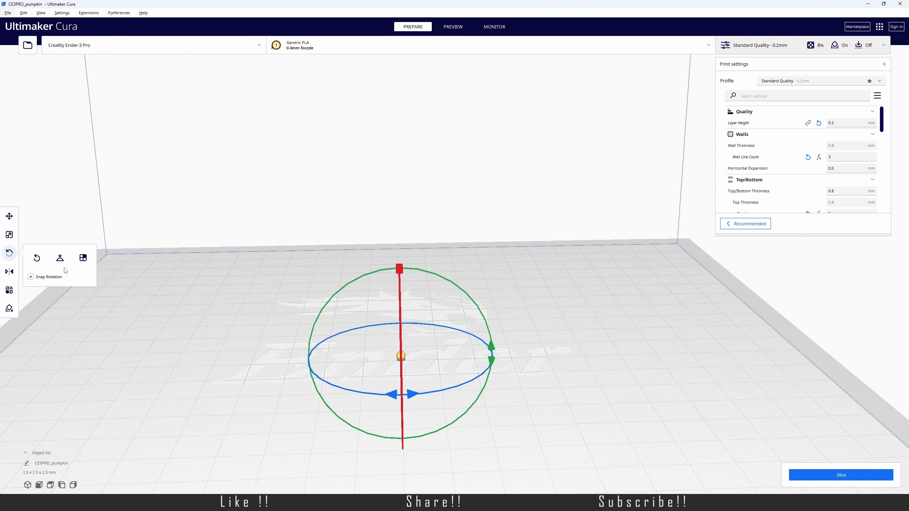
click(10, 235)
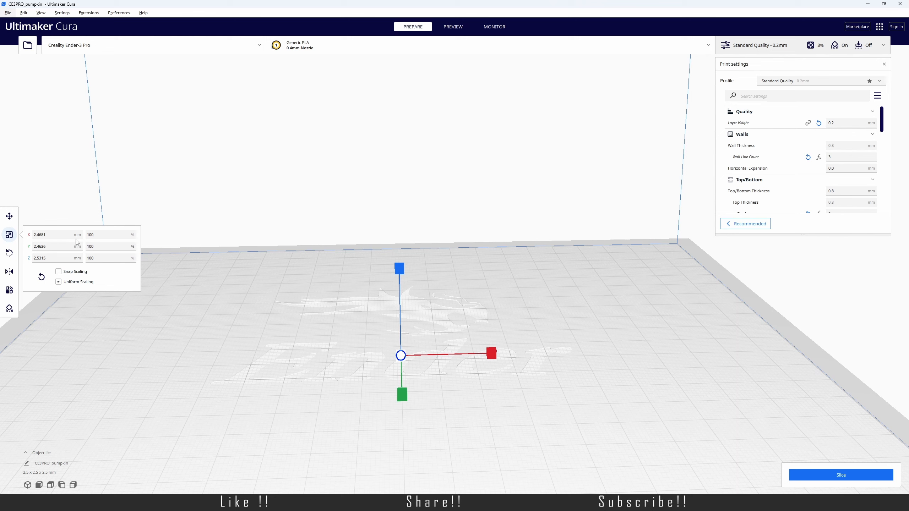
scroll(450, 277, down, 4)
scroll(376, 327, up, 2)
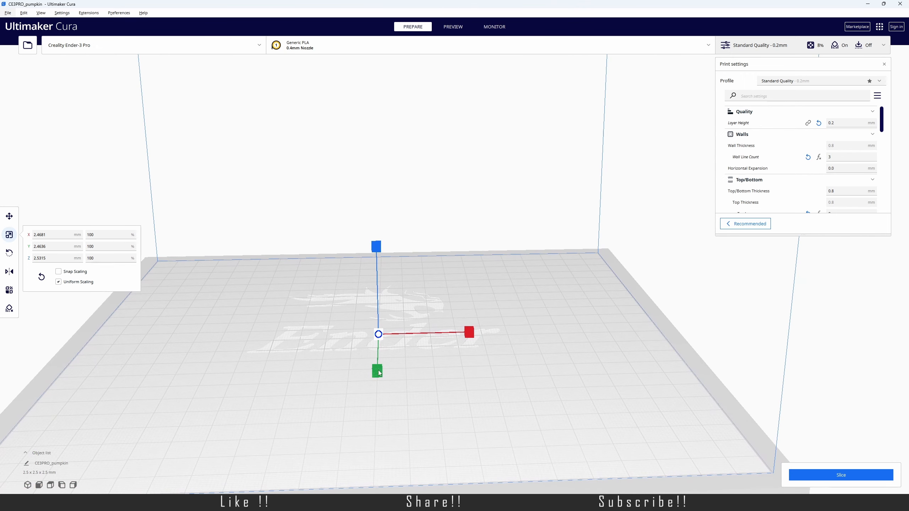
drag(378, 371, 412, 408)
drag(377, 316, 378, 326)
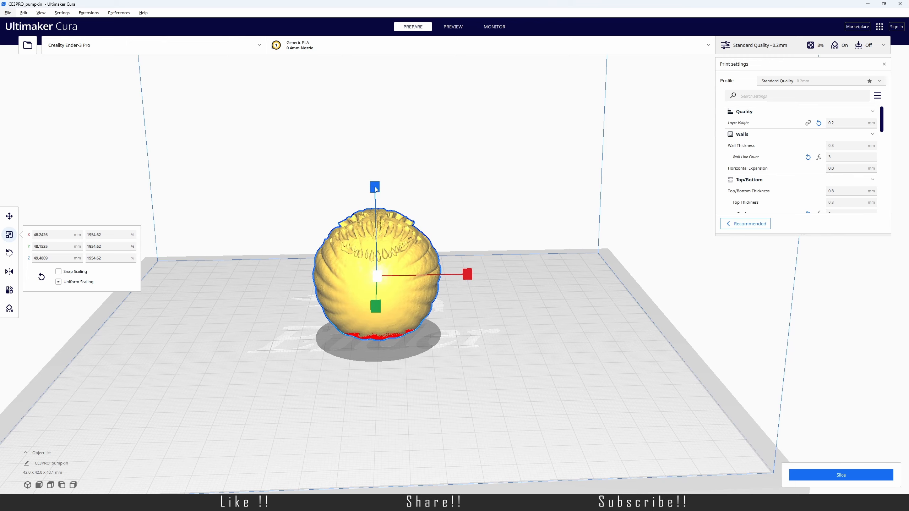
- Rotate the pumpkin a quarter turn with snapping so it stands upright, then view its carved face from the front
right_drag(499, 201, 410, 228)
click(9, 253)
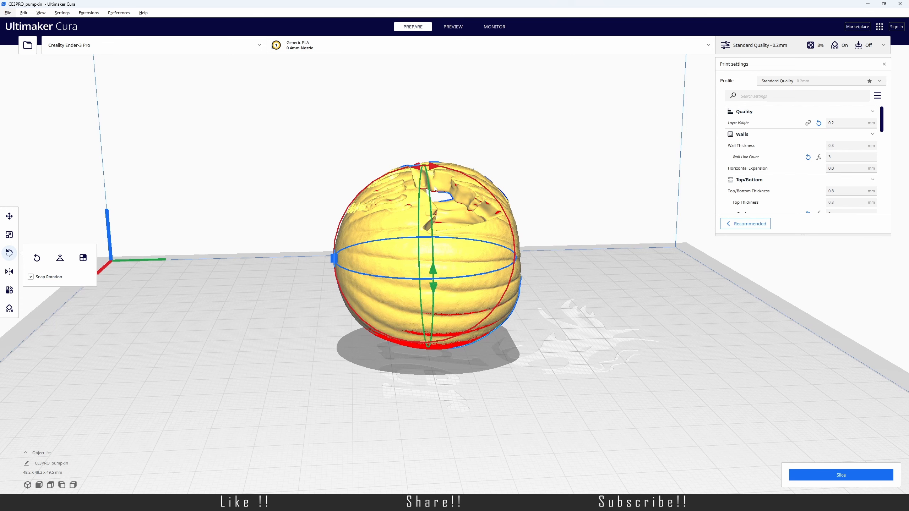
click(487, 160)
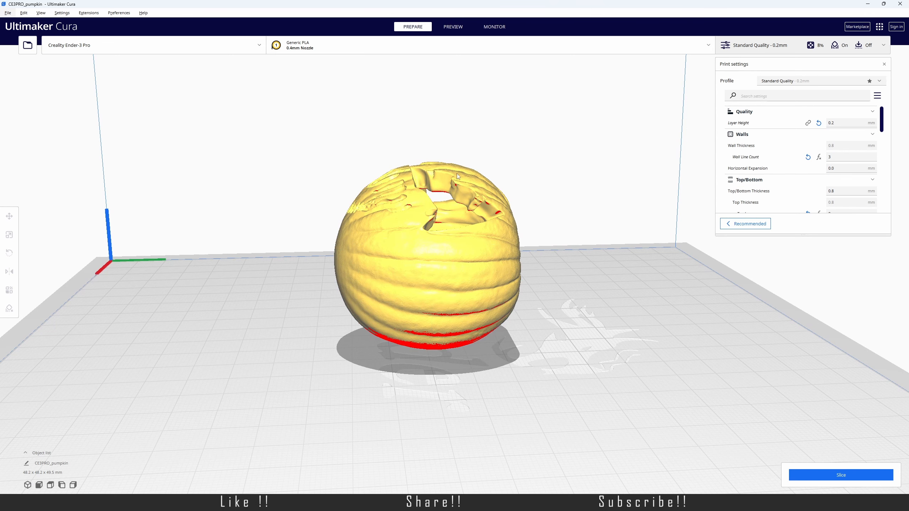
right_drag(457, 173, 408, 195)
click(403, 198)
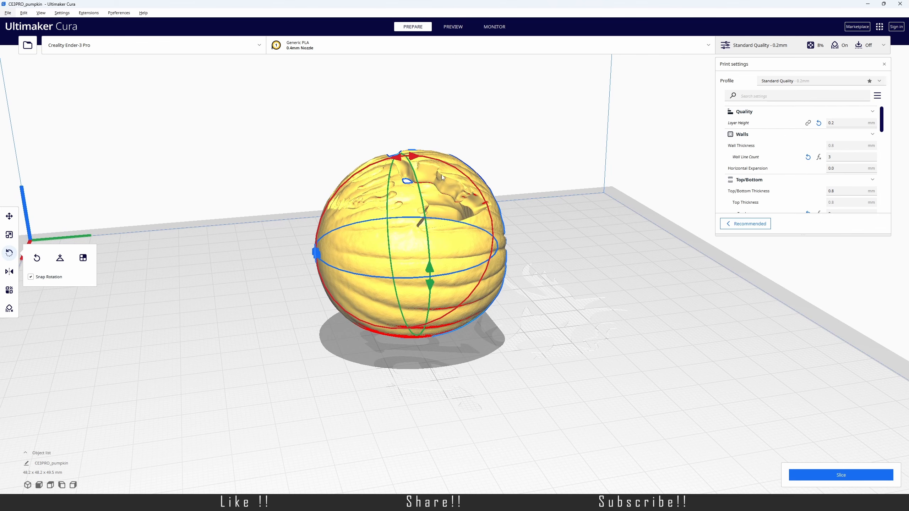
drag(457, 171, 315, 200)
click(281, 175)
right_drag(282, 174, 437, 162)
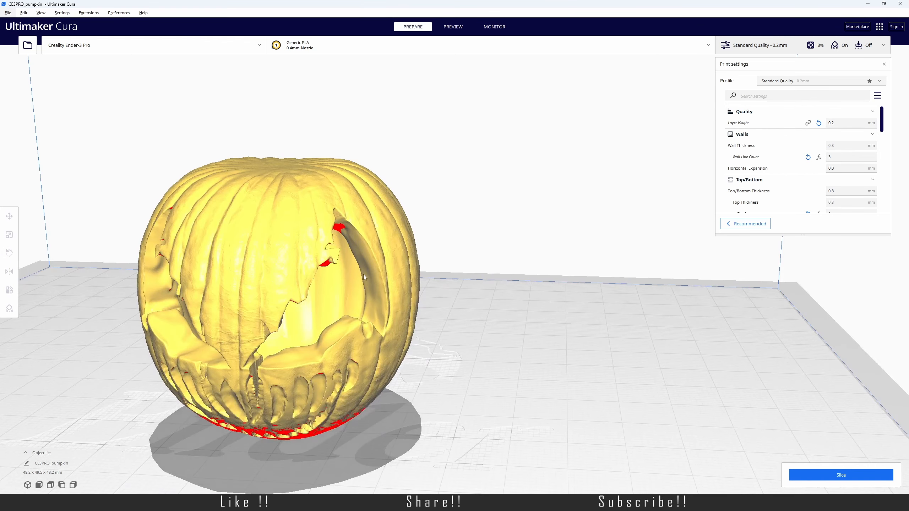
middle_drag(358, 168, 361, 241)
click(423, 142)
middle_drag(424, 212, 455, 143)
- Turn off support generation in the print settings
scroll(778, 171, down, 8)
scroll(778, 171, down, 4)
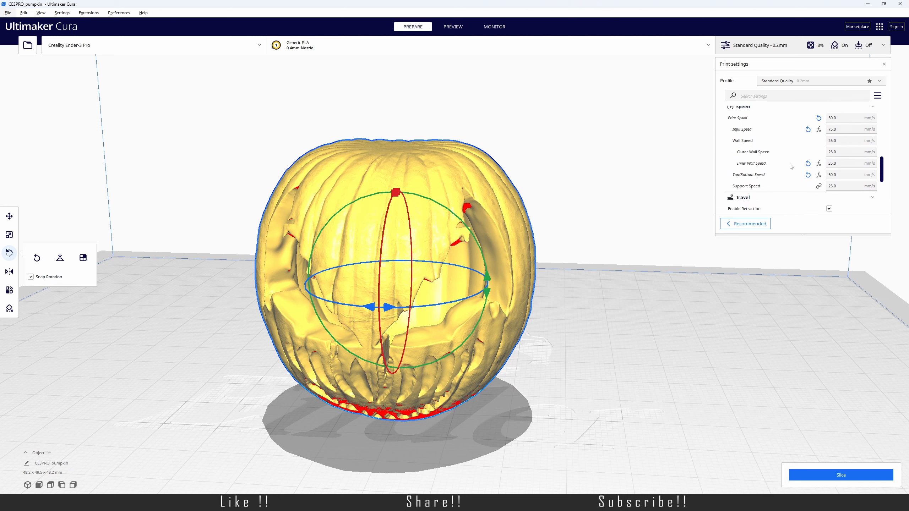
mouse_move(790, 167)
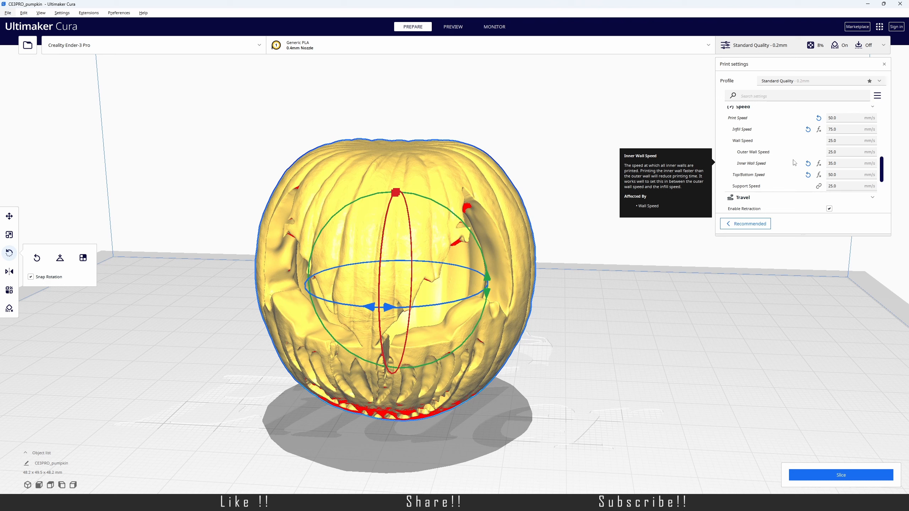
scroll(795, 166, down, 8)
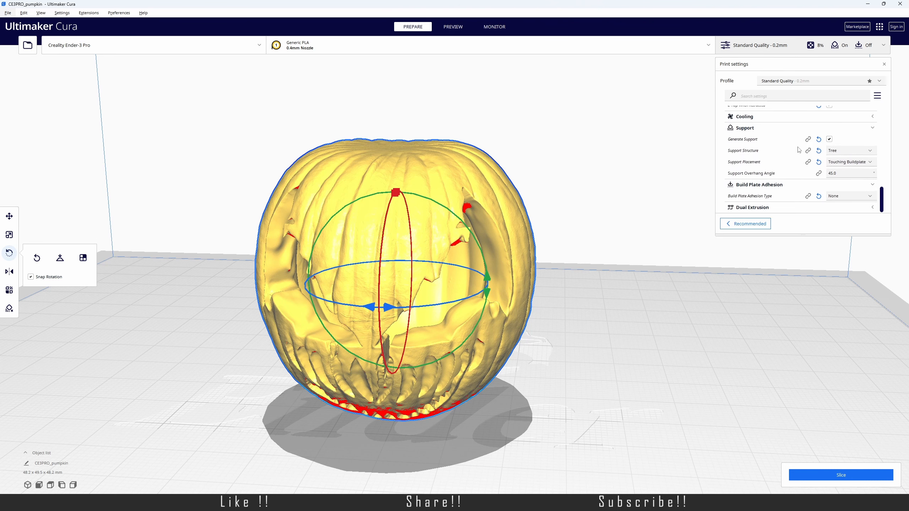
click(829, 139)
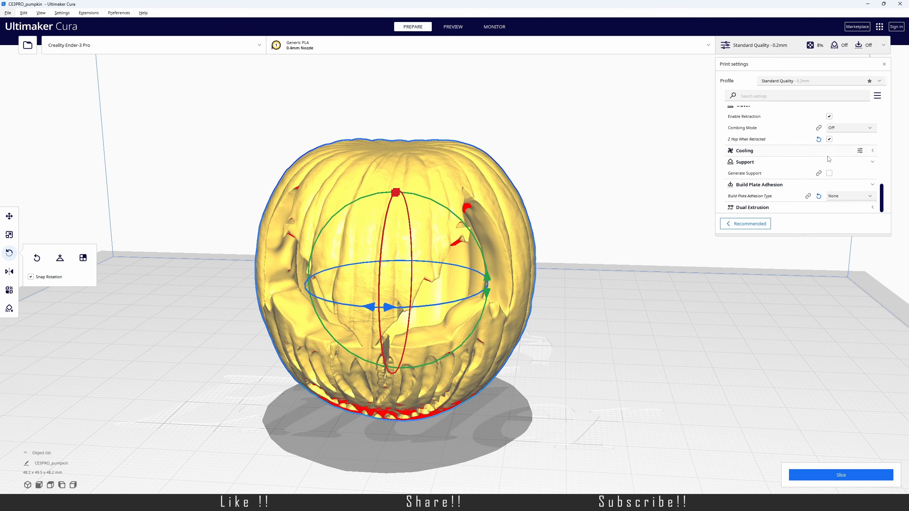
- Slice the pumpkin and preview its layers from above
click(812, 473)
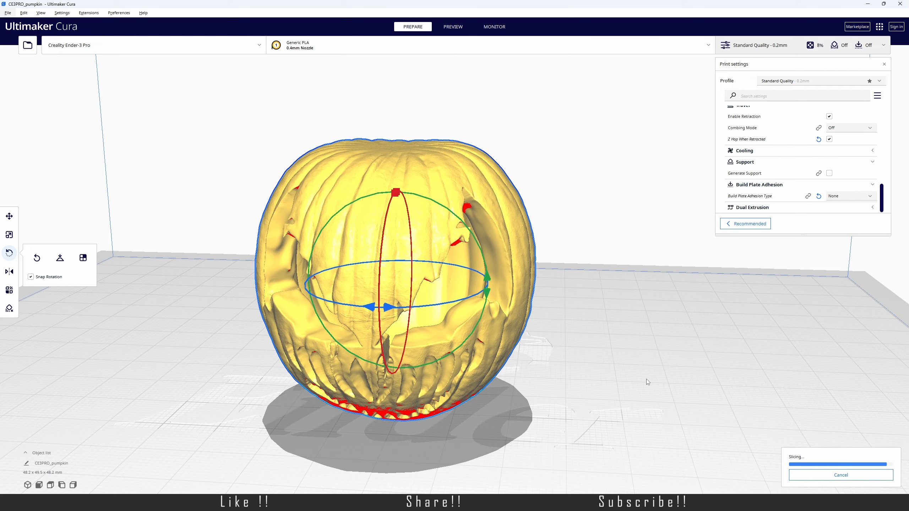
click(800, 479)
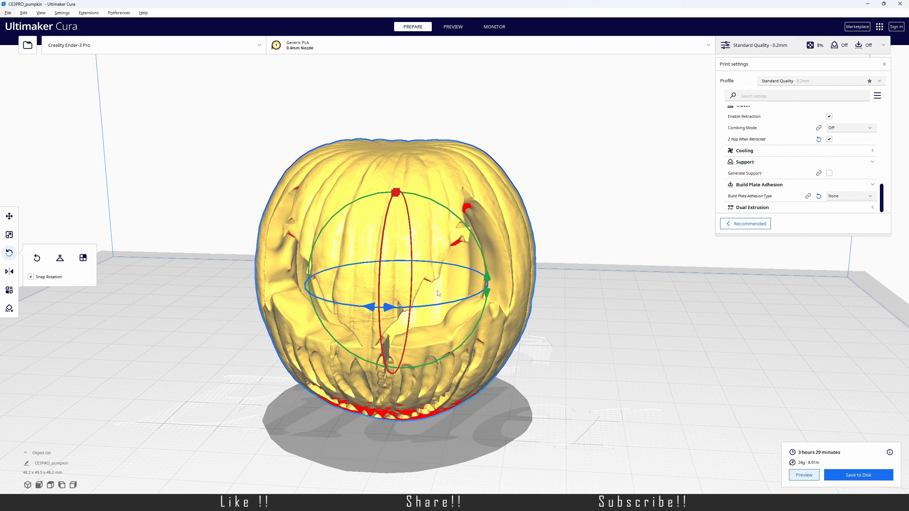
right_drag(493, 185, 495, 233)
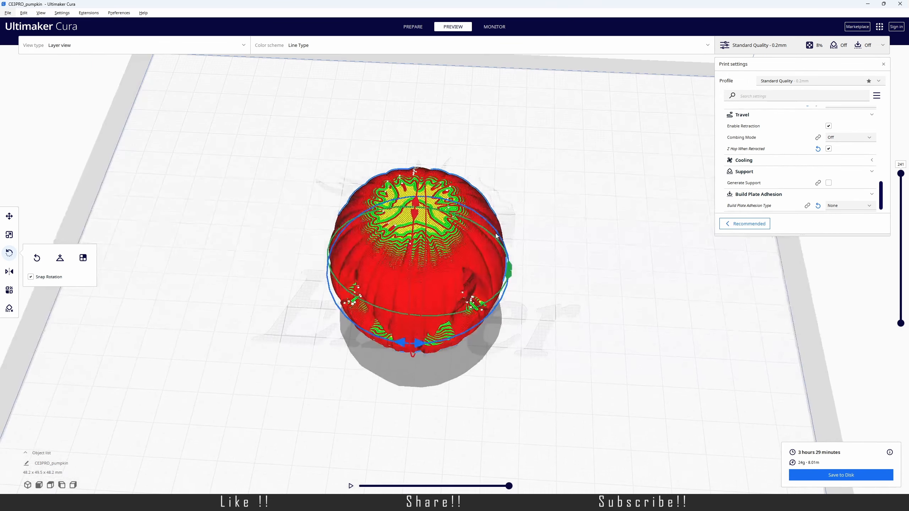
scroll(495, 233, up, 3)
- Lower the layer preview to around layer 210 and step between layers 207 and 210 to examine how the hollow's roof prints
drag(900, 173, 903, 197)
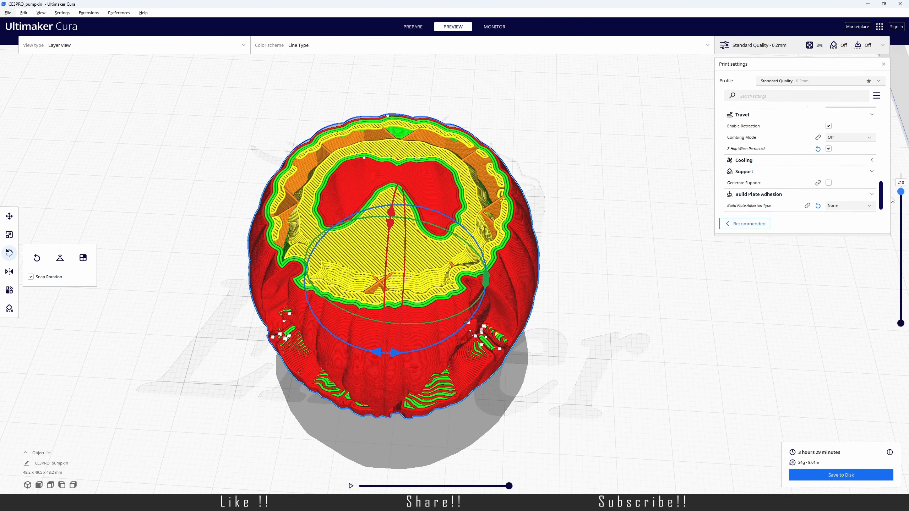
key(Up)
key(Down)
key(Up)
key(Up)
key(Down)
key(Down)
key(Down)
key(Down)
key(Down)
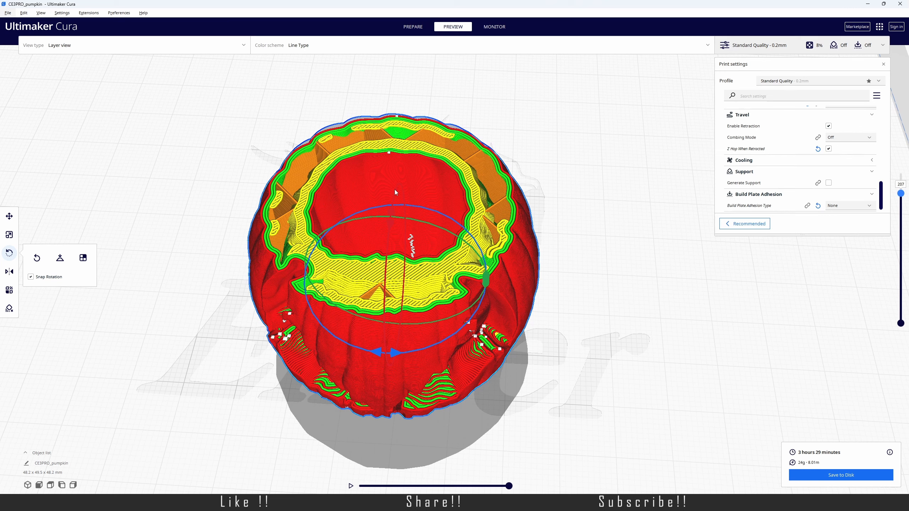
key(Up)
key(Up)
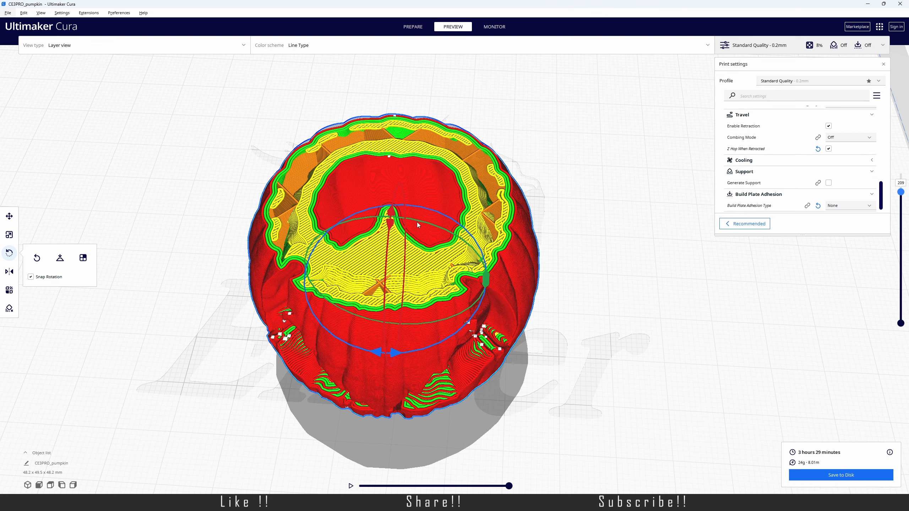
key(Down)
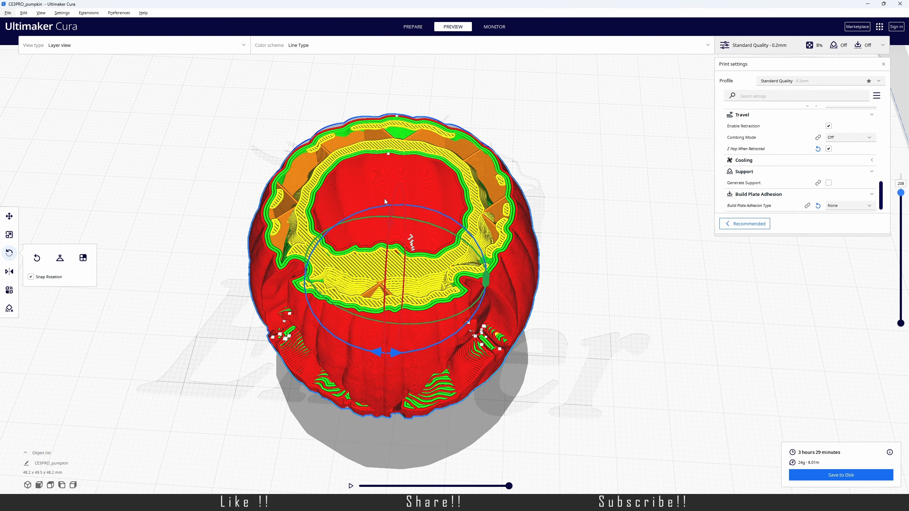
- Raise the layer preview to layer 209 and examine how the roof starts bridging over the pumpkin's hollow
key(Up)
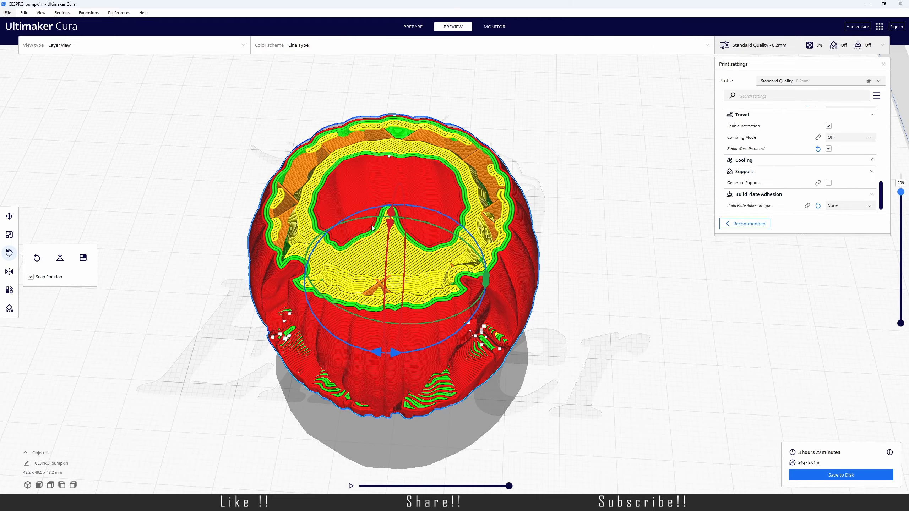
right_drag(373, 241, 468, 292)
scroll(348, 192, up, 5)
scroll(389, 285, down, 3)
- Turn on support generation and slice the pumpkin again
click(828, 183)
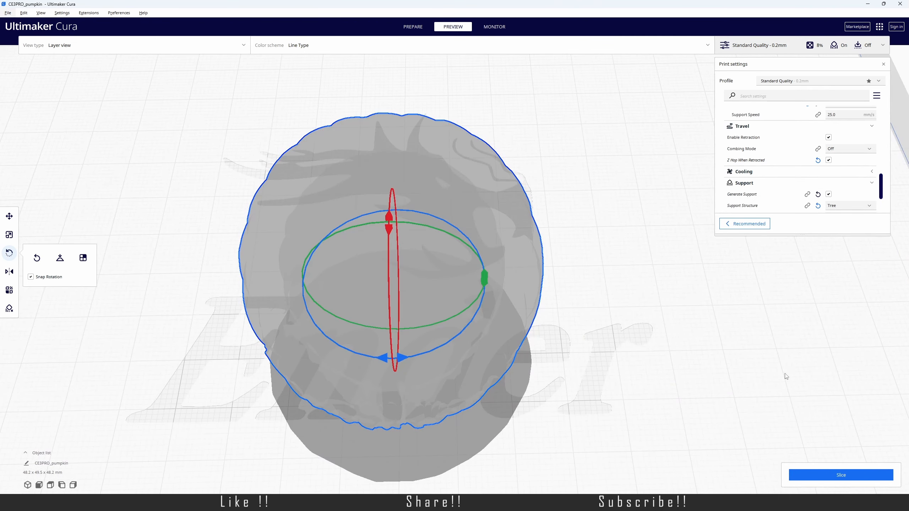
click(810, 478)
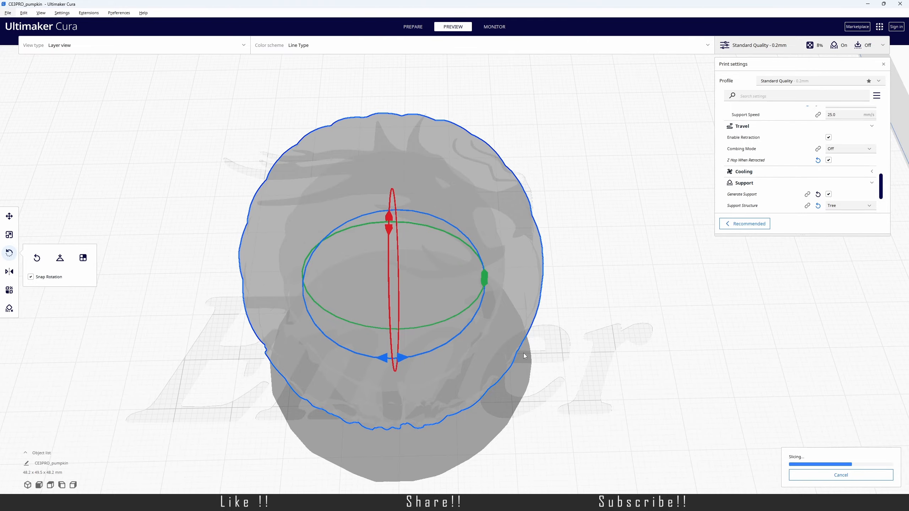
right_drag(465, 388, 565, 336)
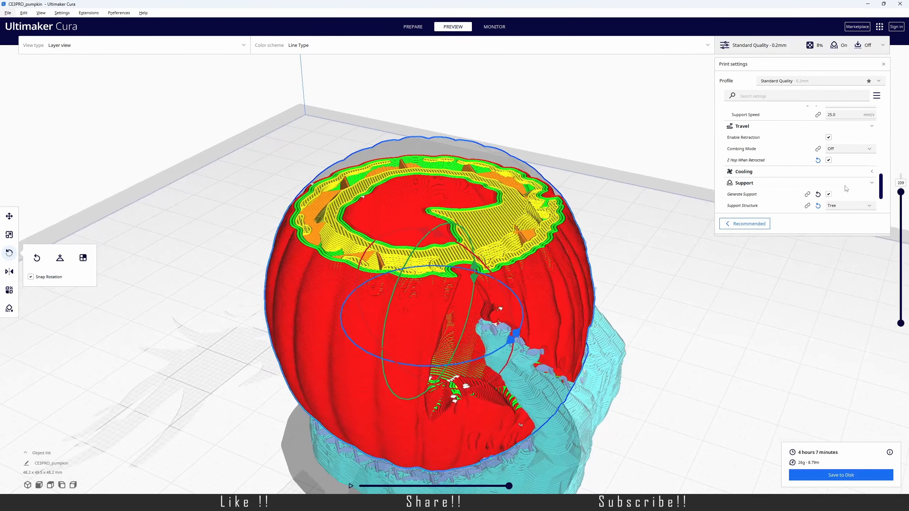
- Set the support placement to Everywhere and reslice the pumpkin
scroll(845, 189, down, 3)
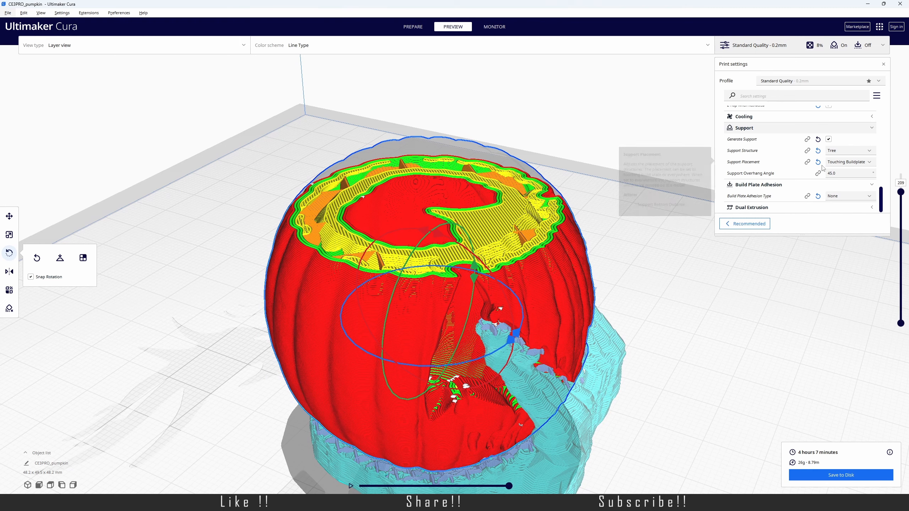
mouse_move(744, 167)
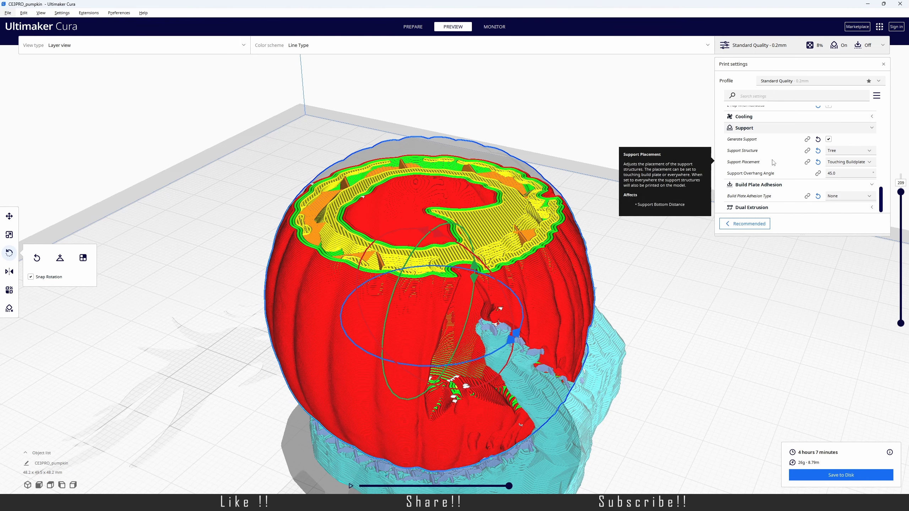
scroll(588, 312, down, 5)
right_drag(589, 312, 608, 498)
scroll(560, 367, up, 4)
right_drag(673, 263, 645, 187)
click(845, 163)
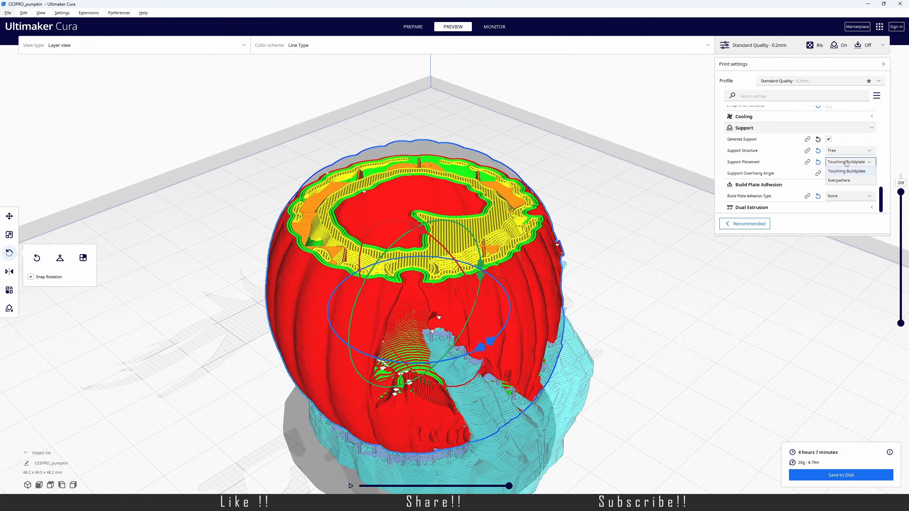
click(839, 180)
right_drag(549, 338, 612, 353)
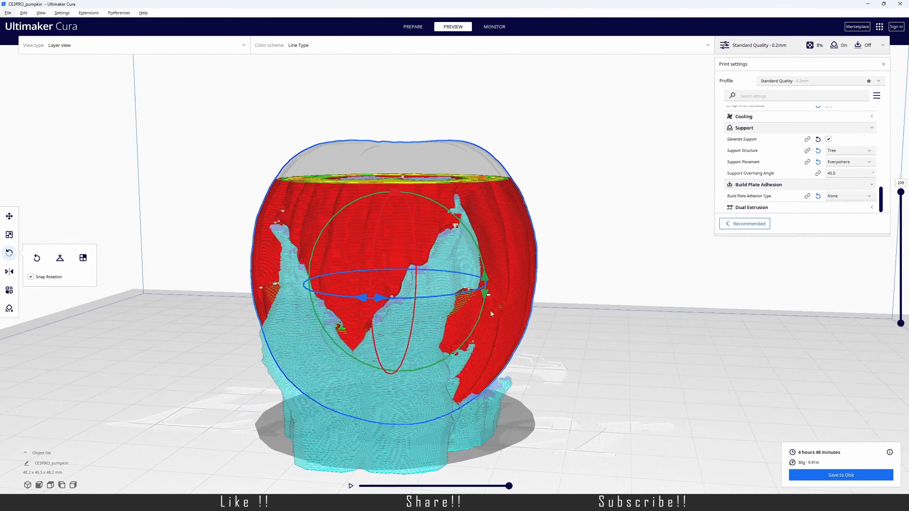
- Lower the layer preview to layer 55 and examine the tree supports inside the pumpkin's hollow
scroll(490, 311, up, 2)
right_drag(489, 311, 607, 318)
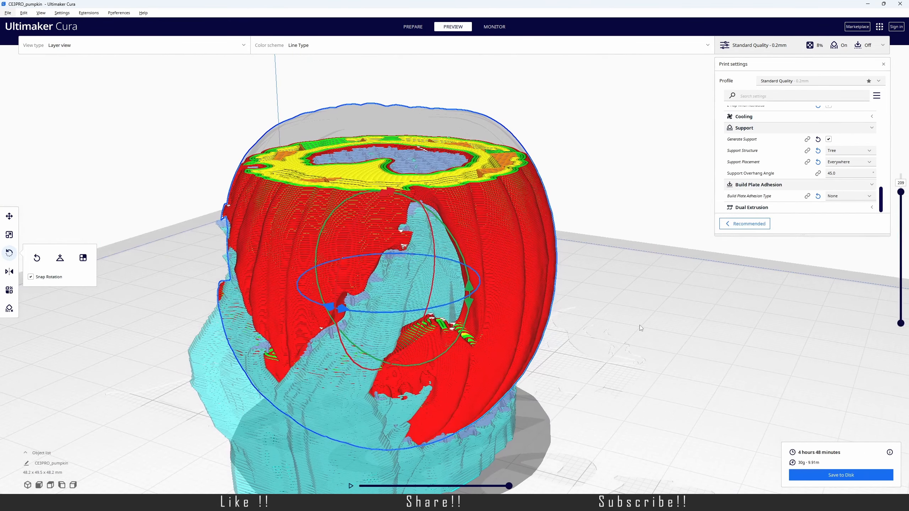
drag(900, 200, 901, 282)
right_drag(429, 401, 429, 361)
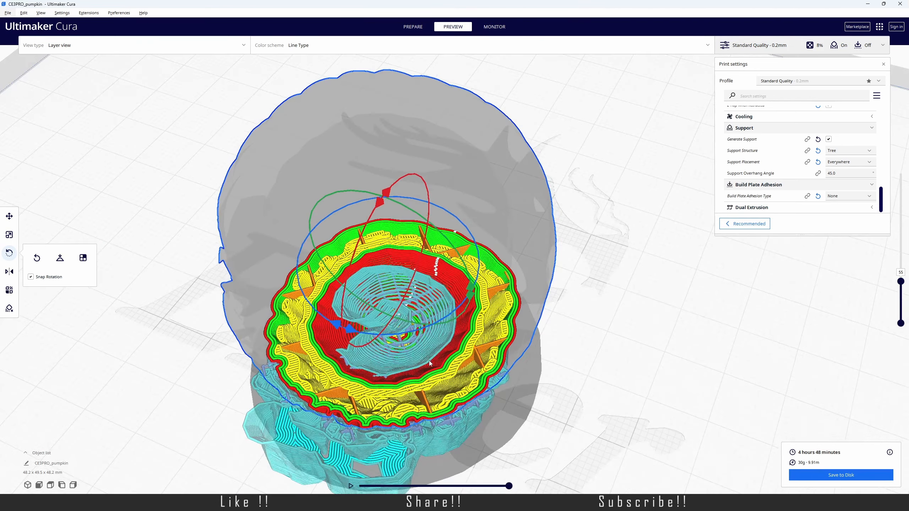
right_drag(528, 351, 800, 301)
- Raise the layer preview to the top layer, 241, and examine the supports around the carved face
drag(897, 283, 890, 173)
right_drag(358, 161, 376, 219)
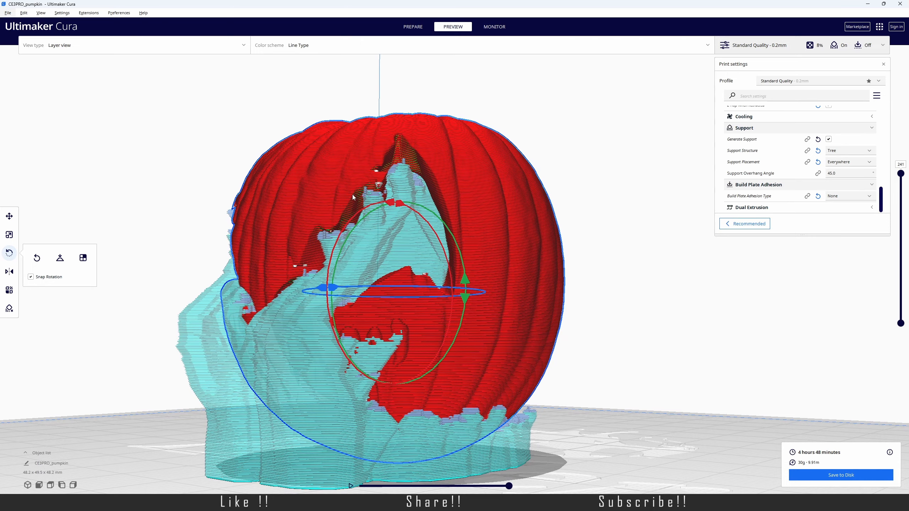
right_drag(352, 197, 402, 287)
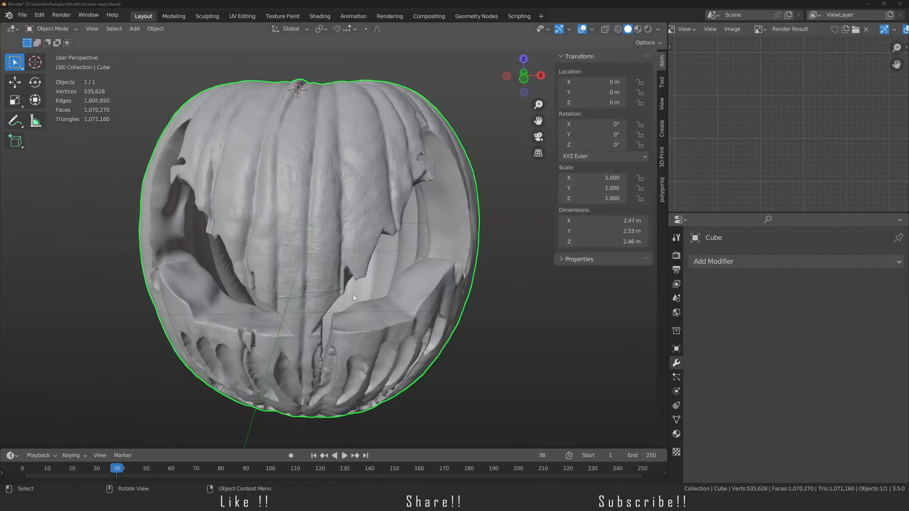
- Switch to Blender and unhide the stem on top of the pumpkin
scroll(387, 276, down, 5)
scroll(372, 285, up, 3)
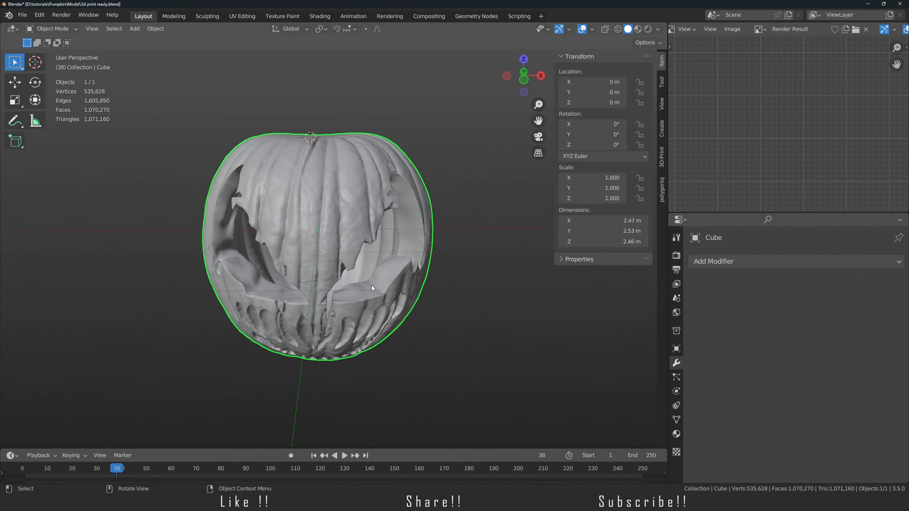
key(n)
middle_drag(369, 296, 368, 250)
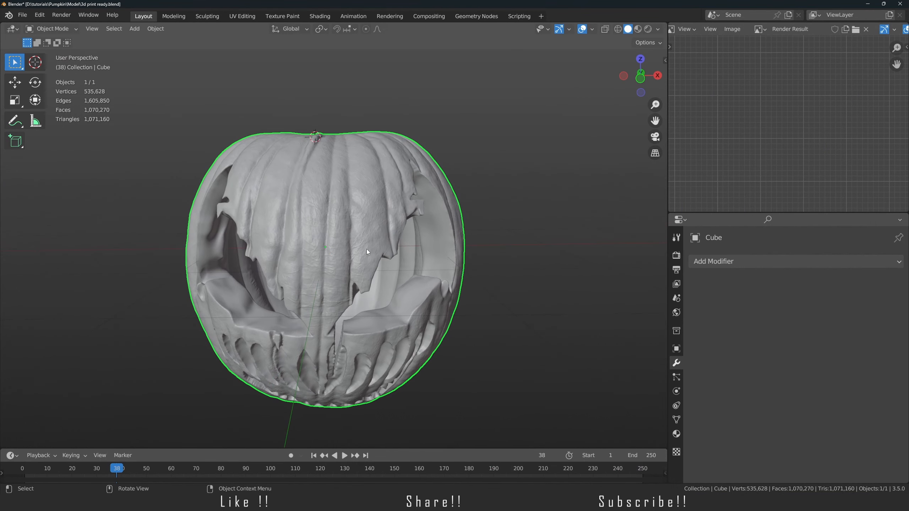
middle_drag(358, 223, 330, 275)
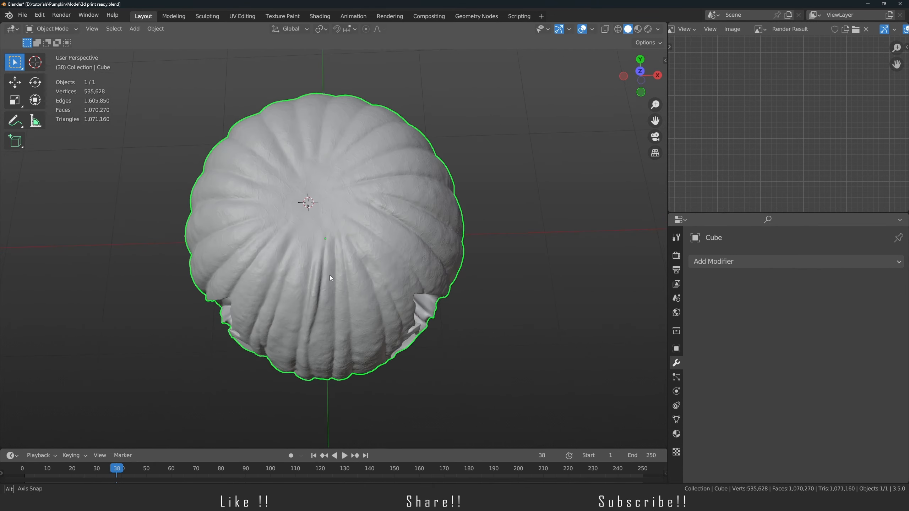
key(KP_Divide)
scroll(332, 240, down, 2)
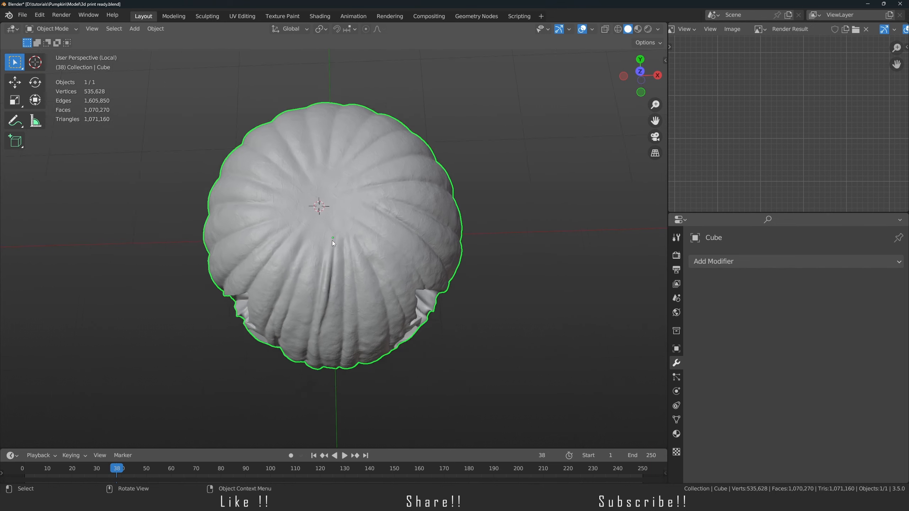
key(KP_Divide)
key(alt+h)
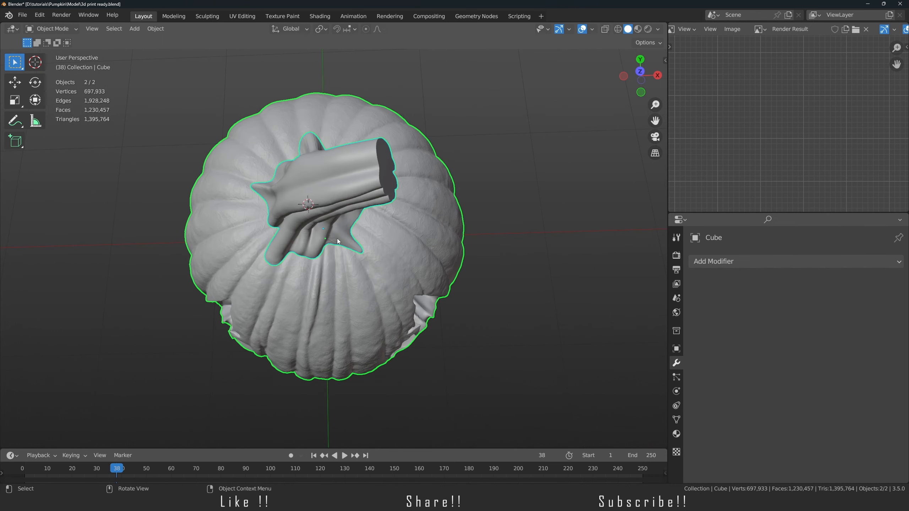
- Select only the stem and try moving it to examine how its base overlaps the pumpkin's top
middle_drag(336, 238, 331, 204)
key(alt+a)
click(340, 209)
scroll(331, 204, up, 6)
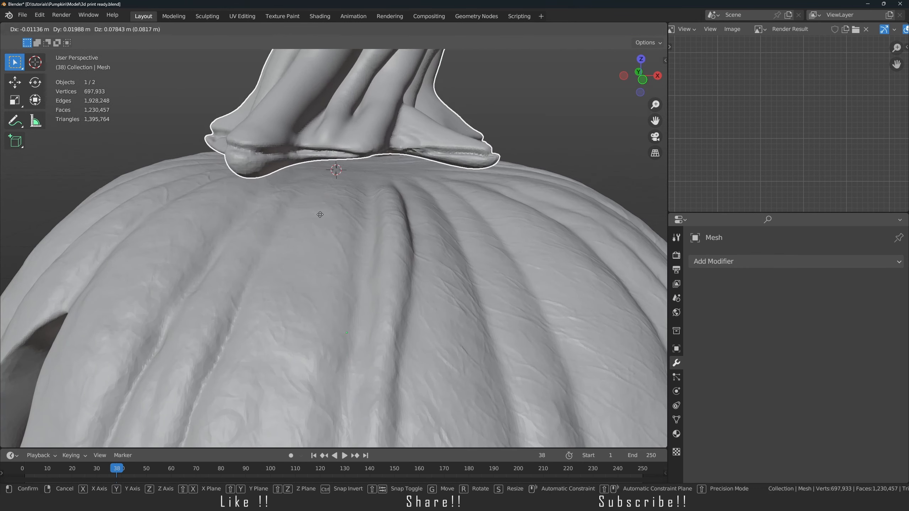
middle_drag(508, 216, 402, 221)
middle_drag(280, 247, 276, 184)
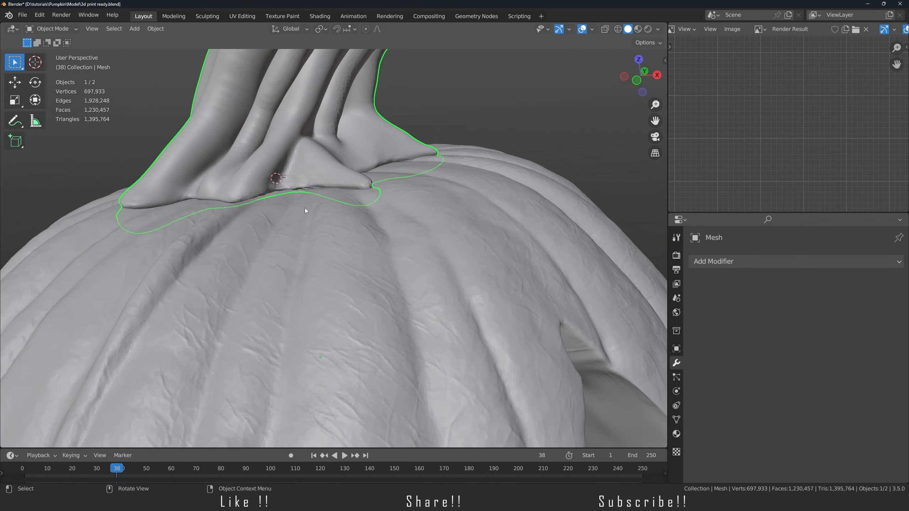
middle_drag(357, 185, 347, 289)
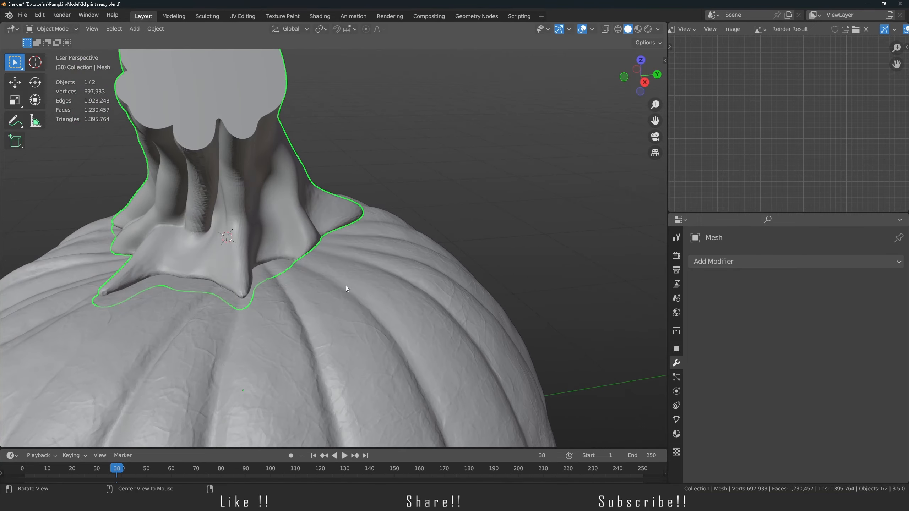
- Put the stem into Sculpt Mode and activate the Grab brush close to its base
alt+drag(346, 286, 336, 218)
key(ctrl+Tab)
click(340, 271)
scroll(336, 304, up, 3)
mouse_move(336, 305)
alt+mouse_down()
mouse_move(343, 222)
mouse_move(346, 250)
alt+mouse_up()
key(g)
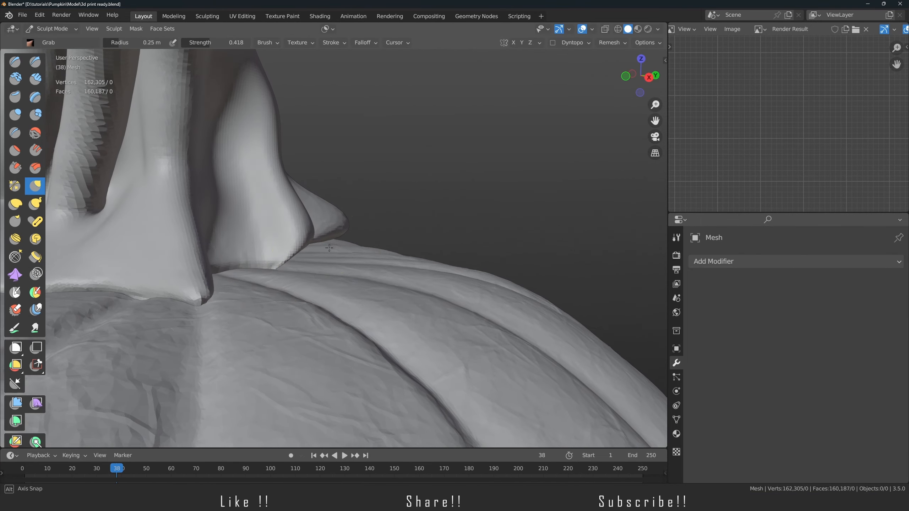
- Pull the raised lobe of the stem's base down onto the pumpkin with the Grab brush and return to Object Mode
middle_drag(329, 248, 329, 246)
mouse_move(332, 231)
mouse_down()
mouse_move(337, 248)
mouse_move(320, 249)
mouse_move(317, 266)
mouse_move(327, 300)
mouse_up()
middle_drag(369, 244, 346, 239)
mouse_move(372, 241)
mouse_down()
mouse_move(373, 253)
mouse_move(397, 248)
mouse_up()
drag(346, 200, 358, 230)
scroll(332, 215, down, 3)
middle_drag(240, 183, 314, 201)
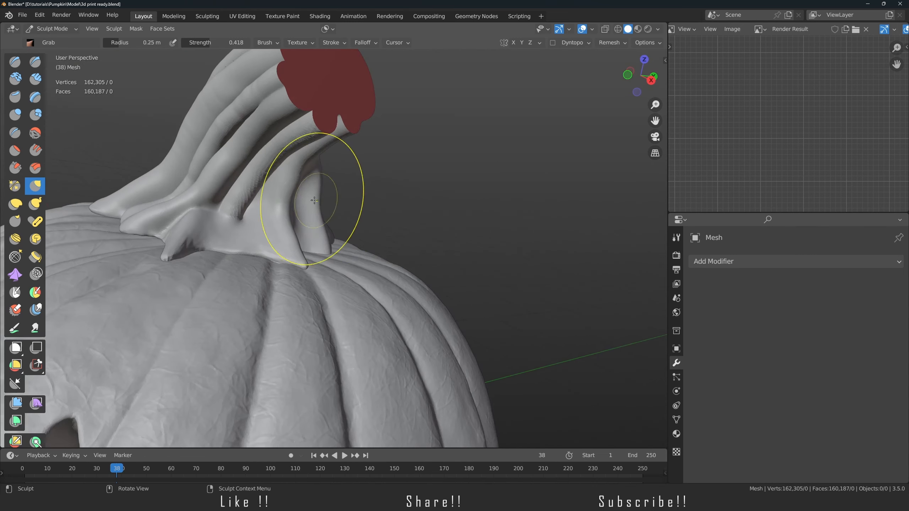
scroll(246, 219, down, 5)
middle_drag(123, 186, 184, 174)
click(54, 30)
click(56, 42)
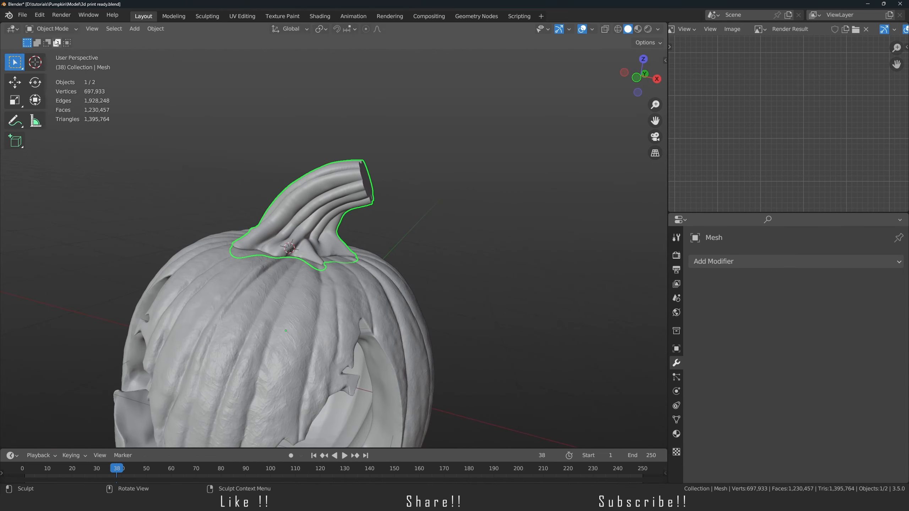
- Add a Boolean modifier to the stem, using Difference with the pumpkin body as the operand object
key(KP_1)
scroll(331, 257, up, 3)
shift+middle_drag(299, 321, 322, 283)
scroll(322, 283, down, 4)
click(323, 305)
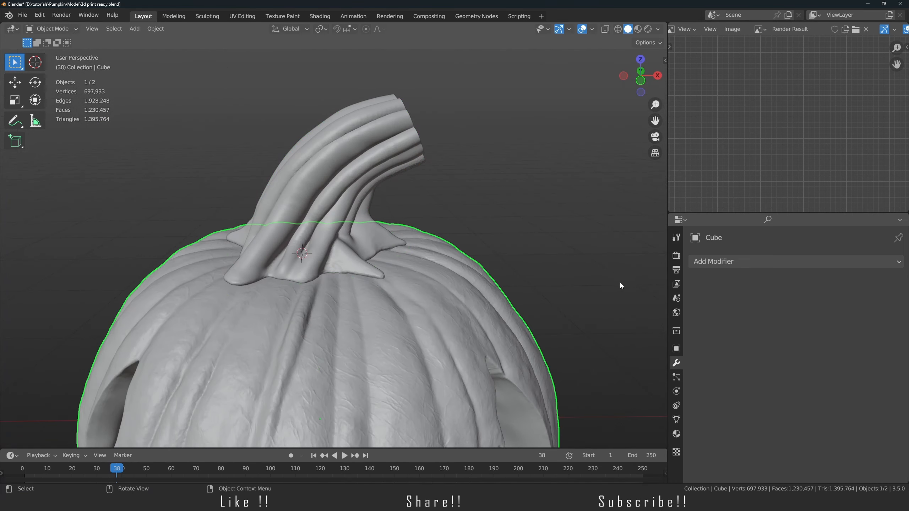
click(714, 261)
click(344, 161)
click(714, 262)
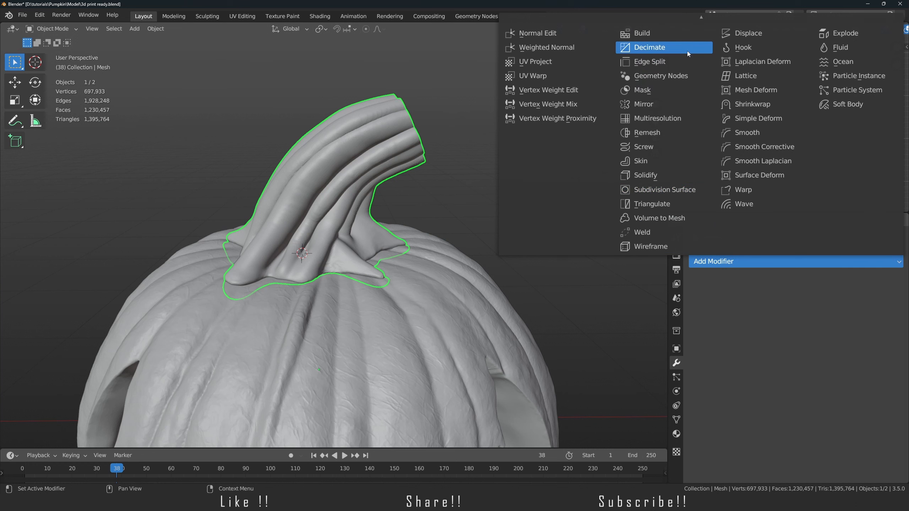
scroll(669, 42, up, 3)
click(666, 58)
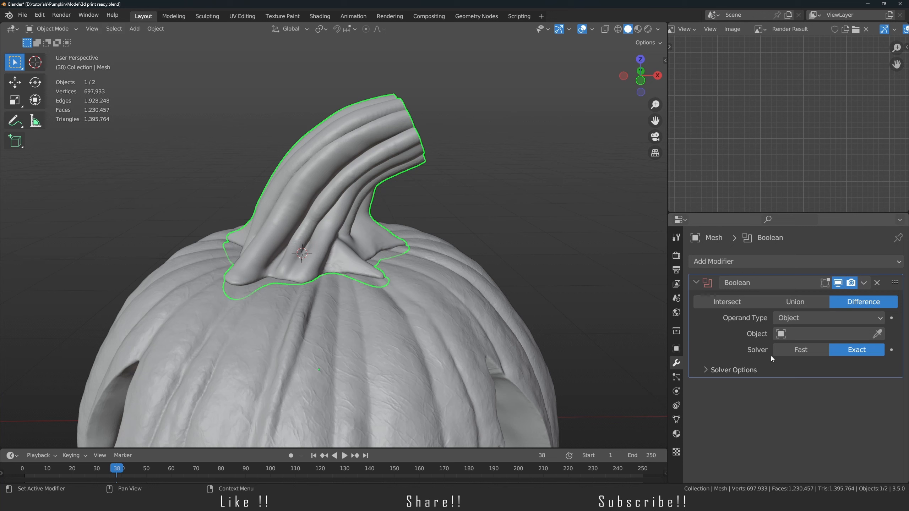
click(877, 334)
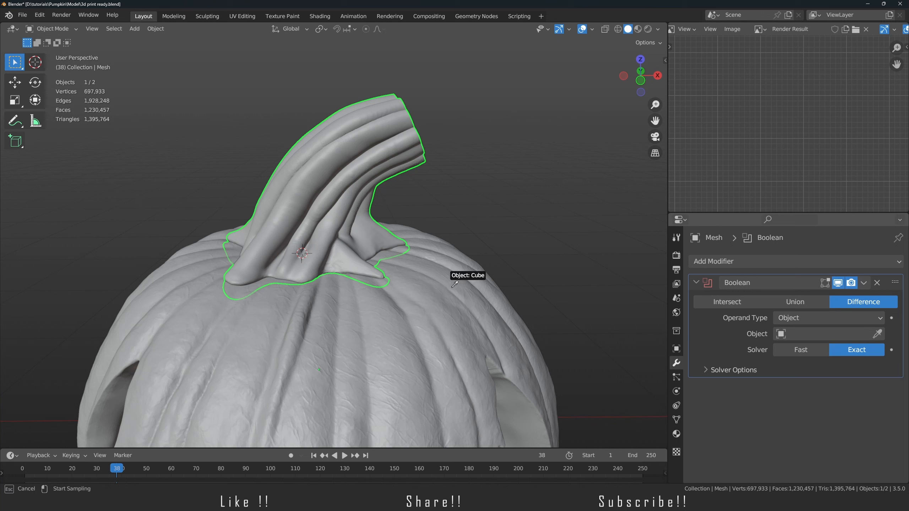
click(509, 201)
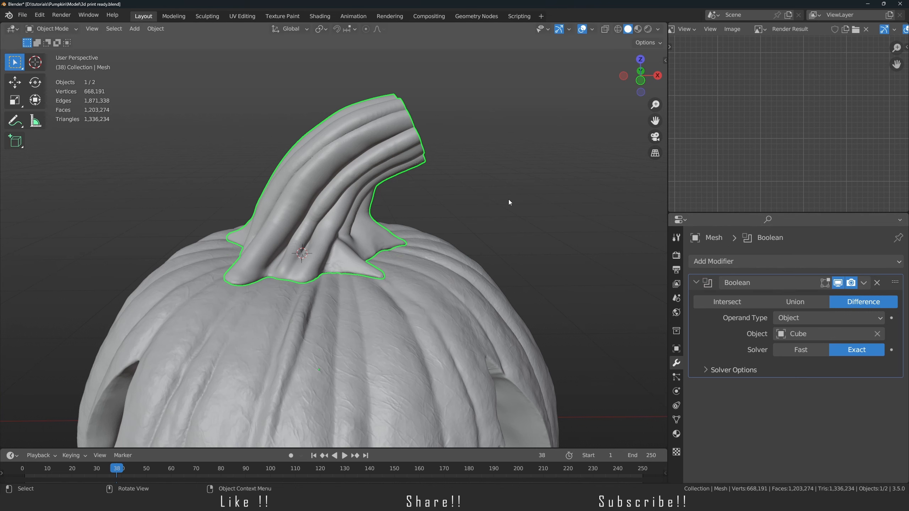
- Check the stem's trimmed edge against the pumpkin and apply the Boolean modifier
mouse_move(325, 280)
middle_down()
mouse_move(353, 185)
mouse_move(327, 266)
mouse_move(333, 220)
mouse_move(336, 280)
middle_up()
scroll(326, 266, up, 2)
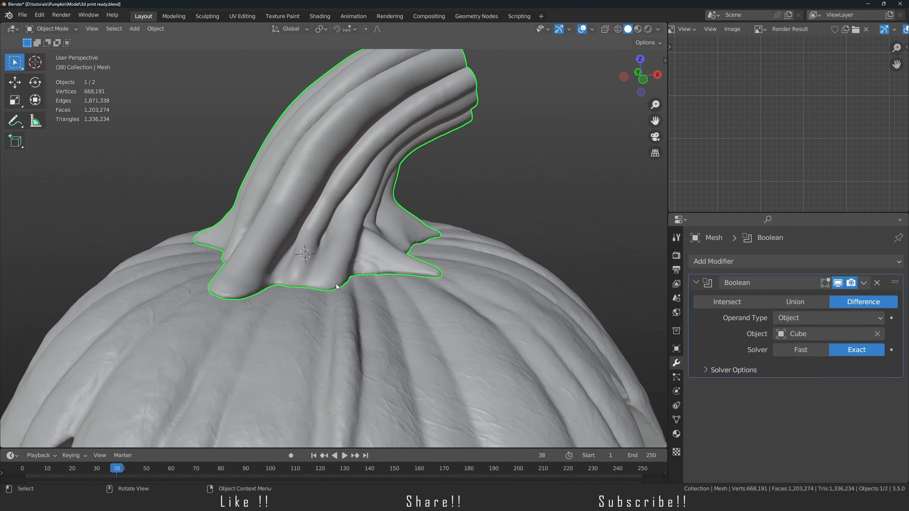
middle_drag(329, 320, 332, 244)
key(g)
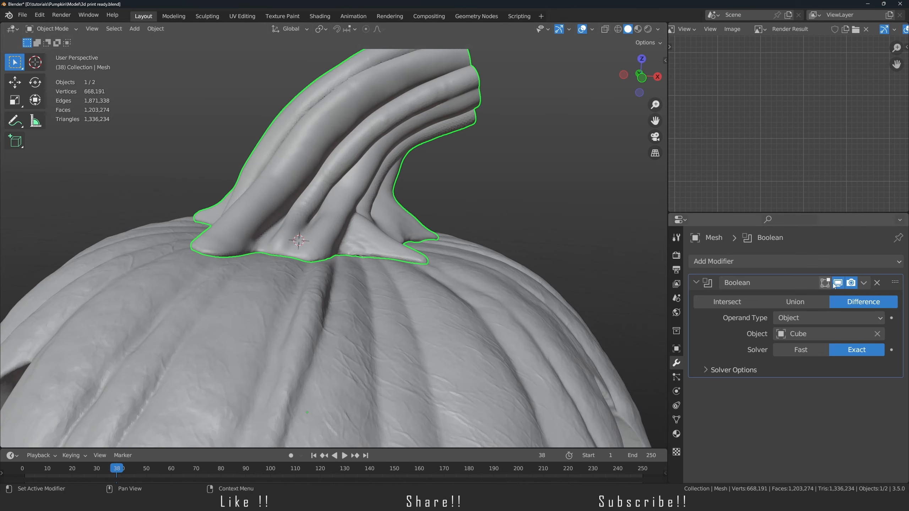
click(863, 283)
click(835, 298)
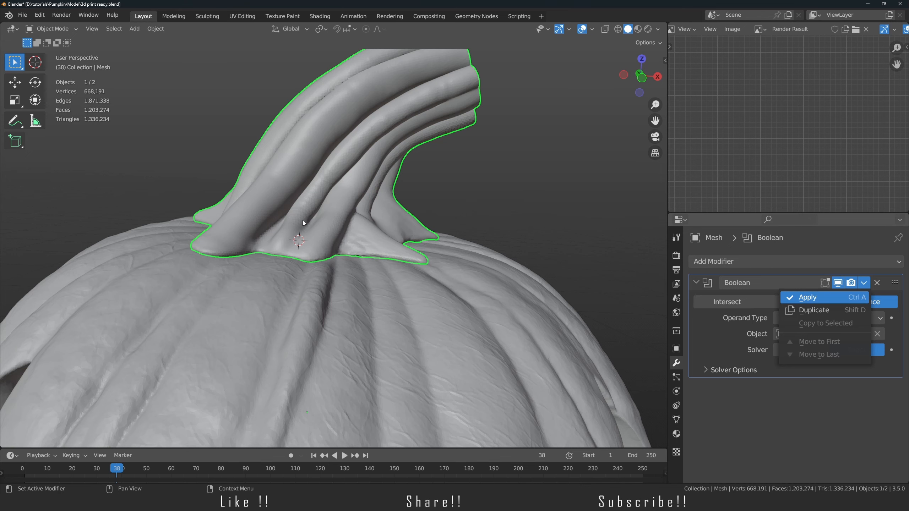
- Move the stem off the pumpkin to examine its cut underside, and undo the move
key(g)
middle_drag(303, 220, 348, 299)
right_click(302, 196)
key(g)
click(352, 196)
middle_drag(353, 197, 320, 305)
key(ctrl+z)
- Add a cylinder at the 3D cursor and scale it down to fit within the stem's base, straddling the stem and pumpkin
key(KP_7)
key(shift+a)
mouse_move(327, 195)
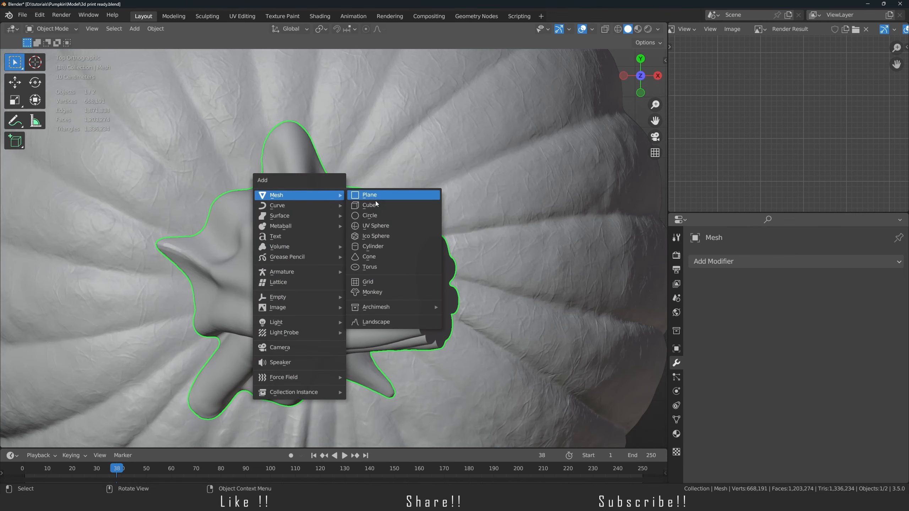
click(378, 247)
scroll(358, 250, down, 5)
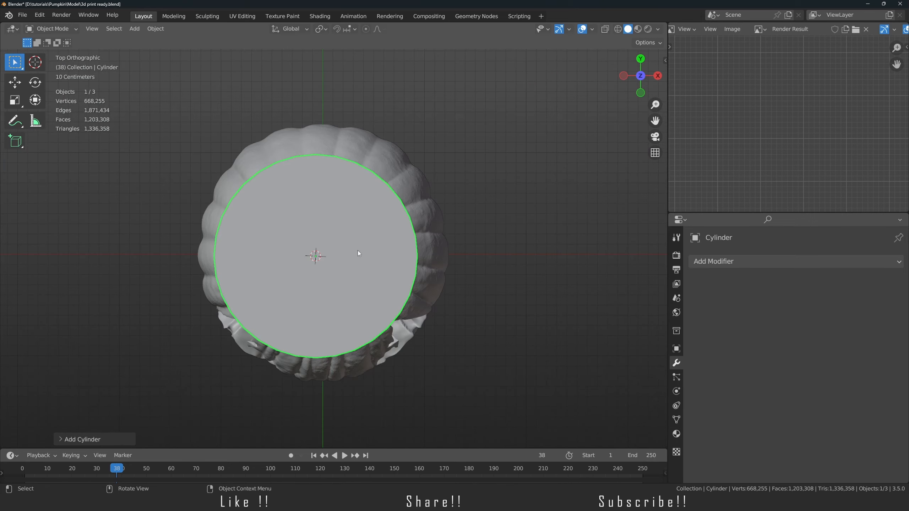
key(s)
click(345, 261)
scroll(339, 247, up, 2)
middle_drag(332, 206, 327, 122)
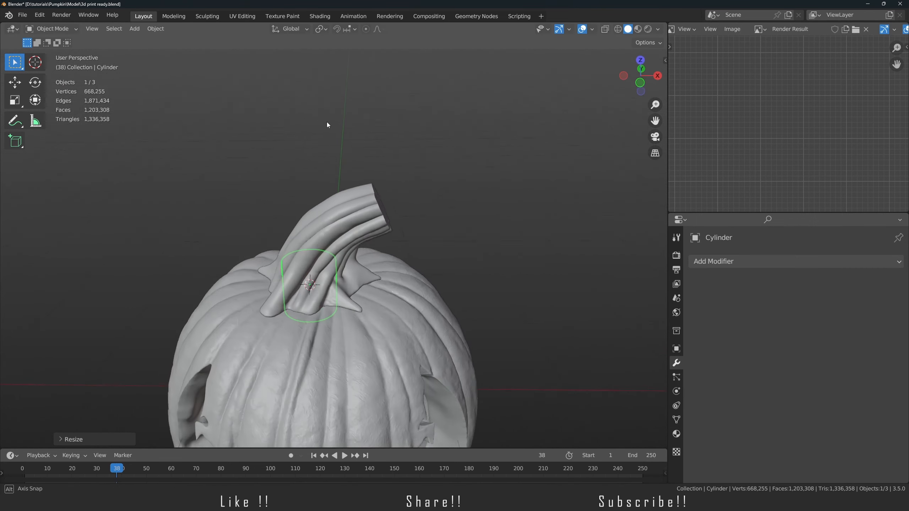
scroll(329, 253, up, 1)
middle_drag(329, 254, 329, 267)
scroll(341, 268, up, 3)
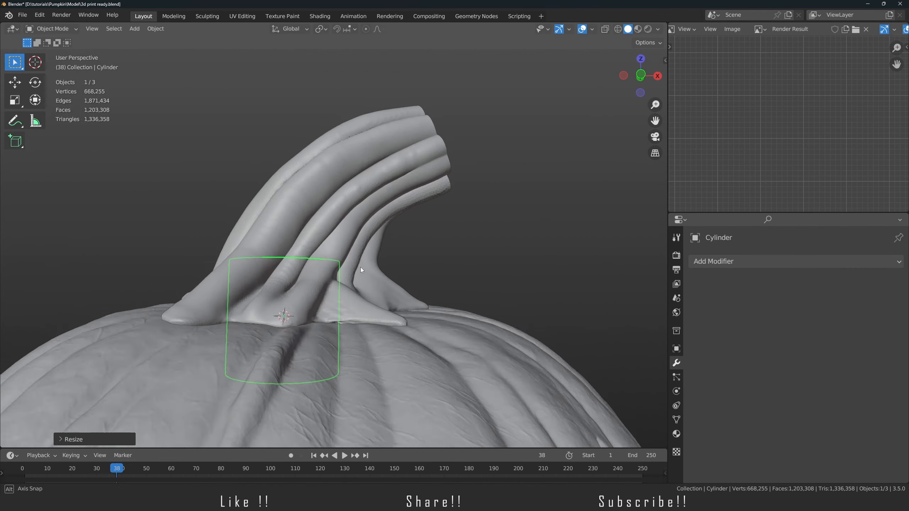
- Enlarge the cylinder and centre it in the stem's base from the top view, fitting it within the root flares
key(s)
click(398, 301)
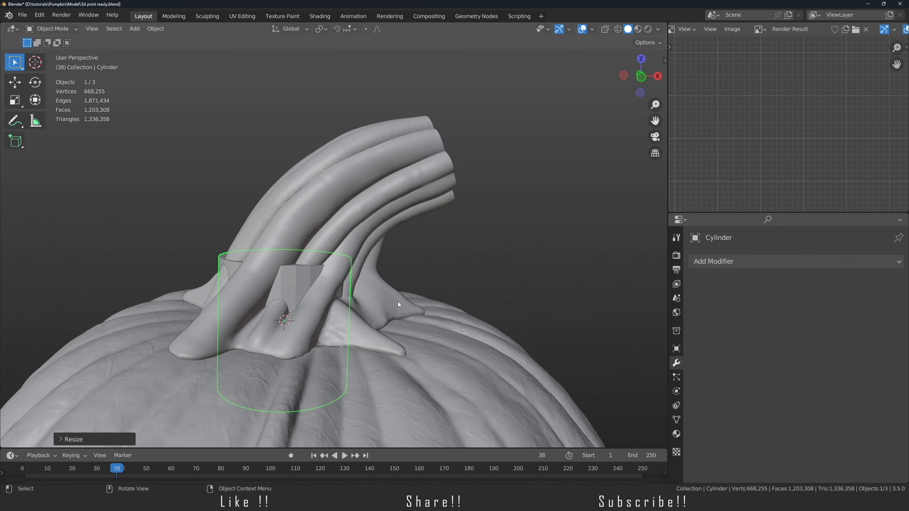
key(KP_7)
scroll(402, 309, up, 3)
shift+middle_drag(338, 321, 386, 280)
key(s)
click(439, 281)
key(g)
click(385, 335)
middle_drag(385, 335, 447, 307)
key(s)
click(316, 315)
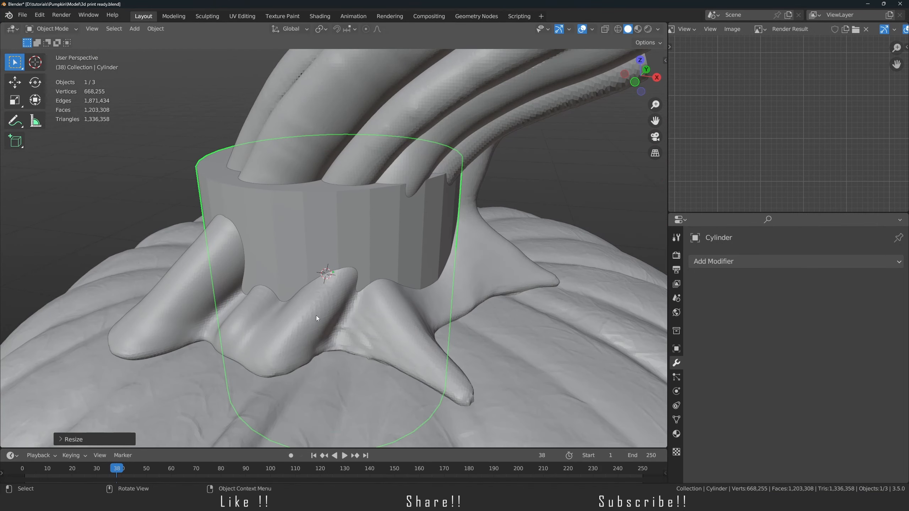
- Shift the cylinder horizontally to centre it between the stem's root flares and enlarge it slightly
middle_drag(316, 315, 312, 403)
scroll(337, 304, up, 8)
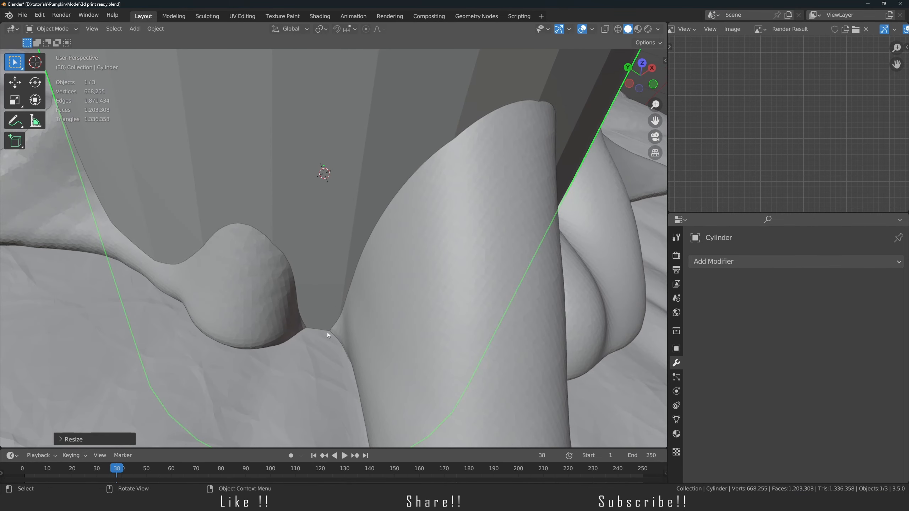
scroll(342, 336, down, 10)
key(g)
key(shift+z)
click(358, 329)
middle_drag(358, 329, 180, 267)
scroll(180, 267, down, 8)
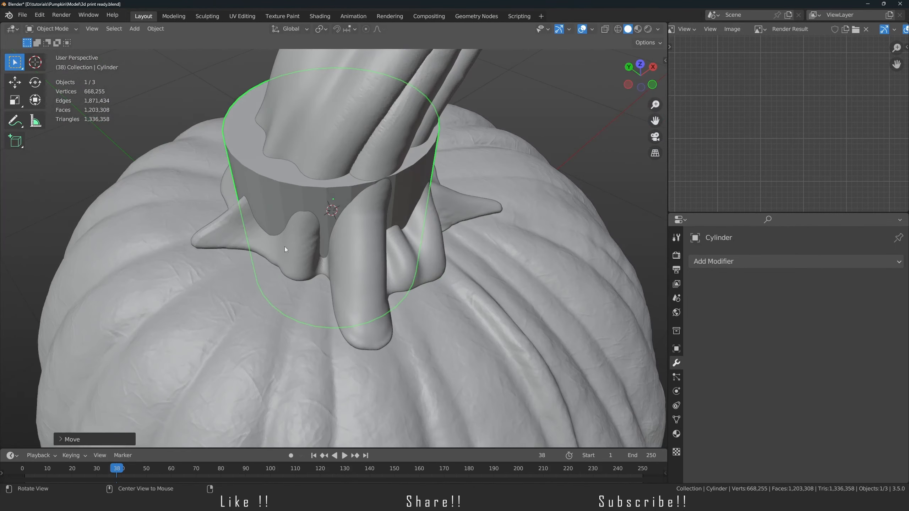
key(s)
click(371, 249)
scroll(213, 305, up, 8)
scroll(213, 305, down, 8)
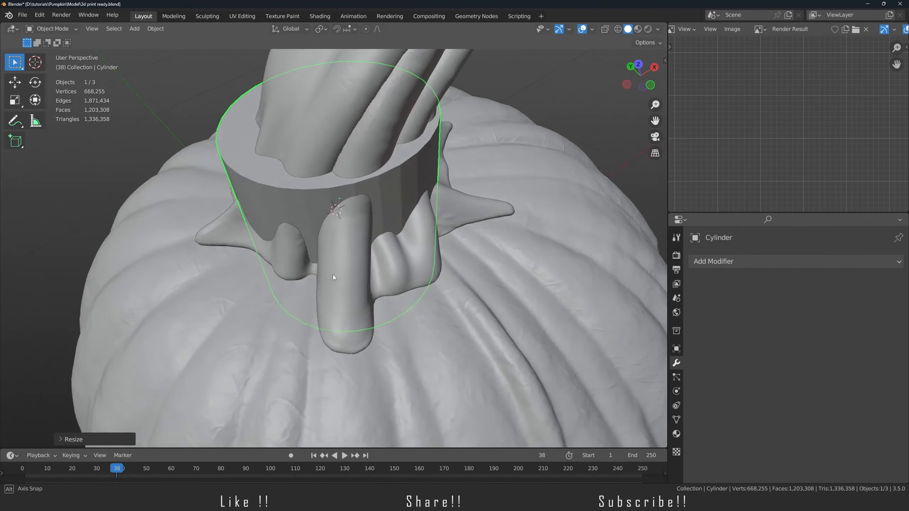
- Scale the cylinder down slightly and lower it along Z so it passes fully through the pumpkin's shell
middle_drag(332, 274, 296, 393)
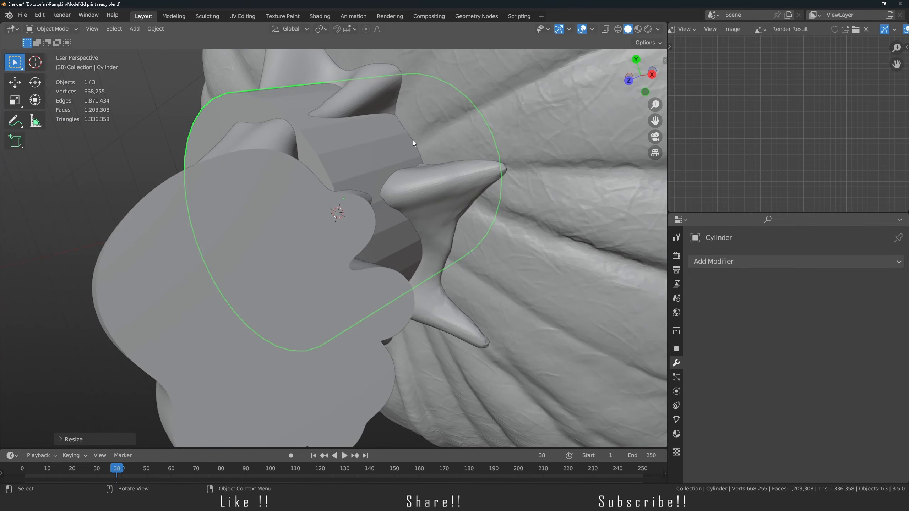
key(s)
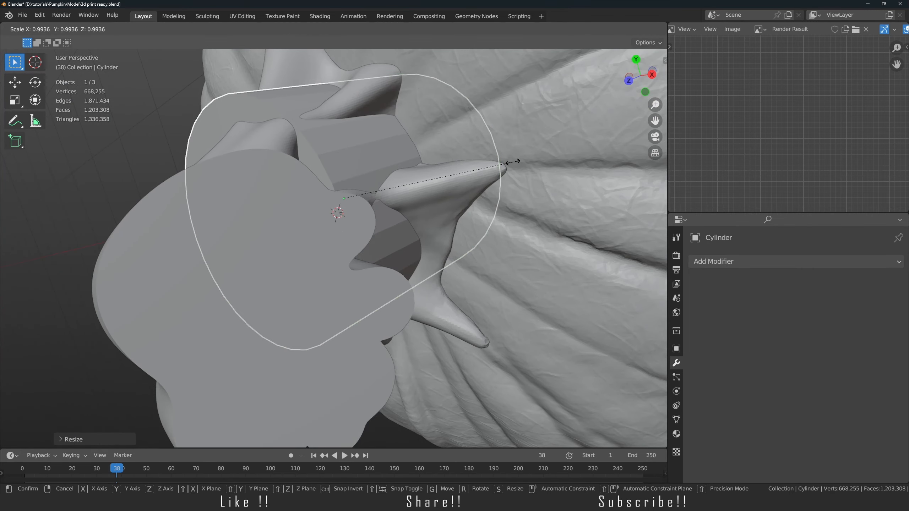
click(490, 173)
middle_drag(489, 175, 348, 107)
middle_drag(384, 249, 382, 275)
key(g)
key(z)
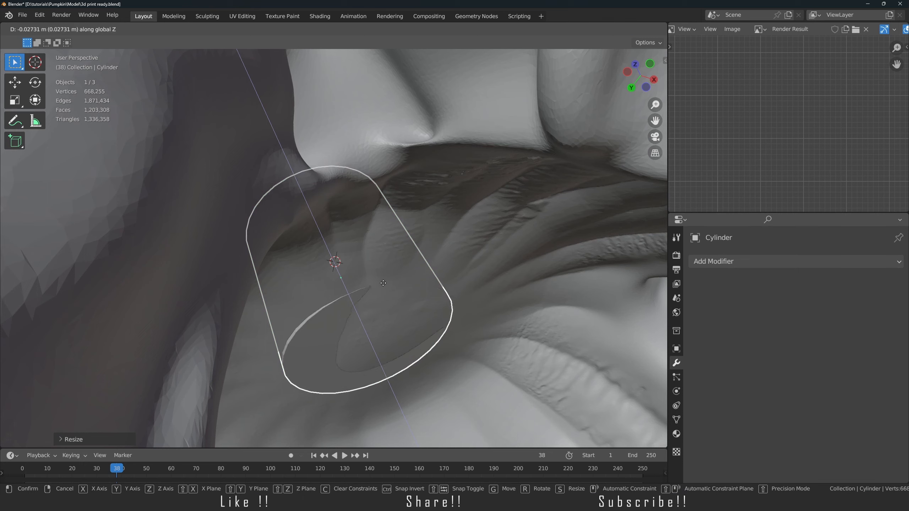
click(392, 306)
- Hide the stem and add a Difference Boolean modifier to the pumpkin body with the cylinder as its object
middle_drag(392, 307, 434, 331)
click(360, 178)
key(Delete)
click(416, 259)
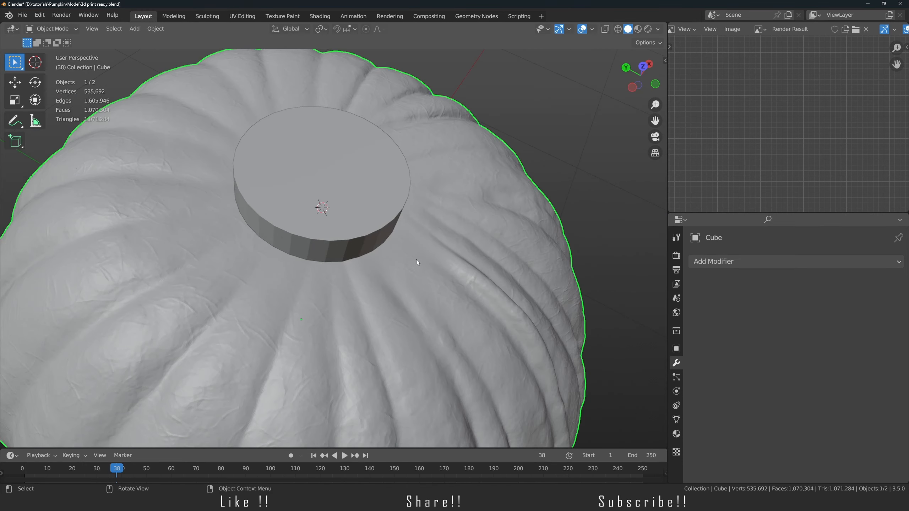
click(720, 261)
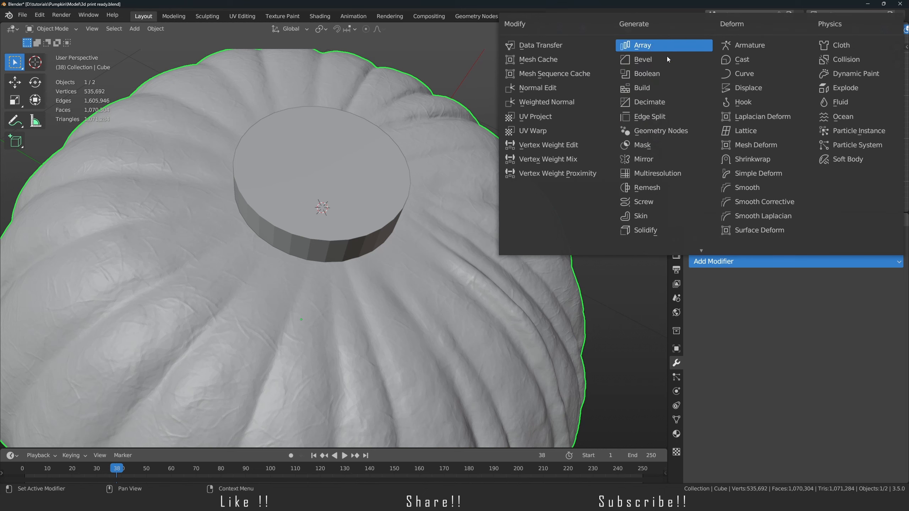
click(644, 74)
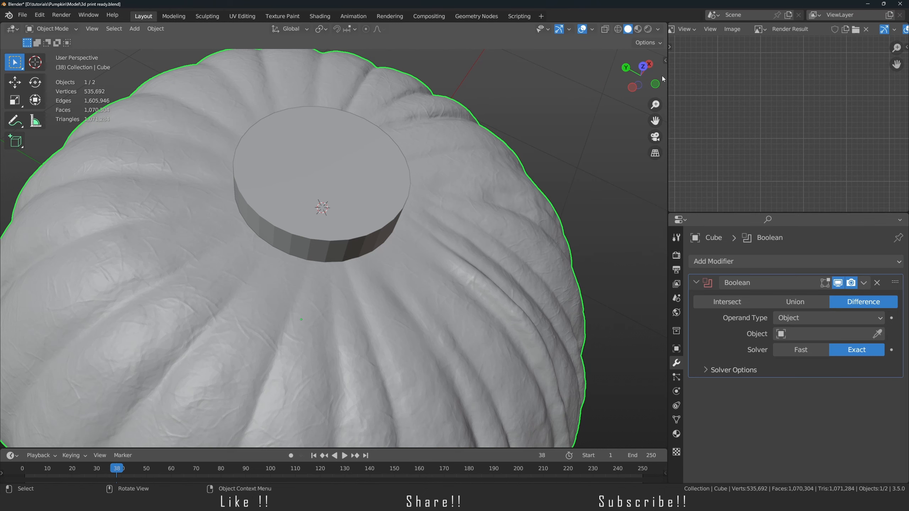
click(877, 333)
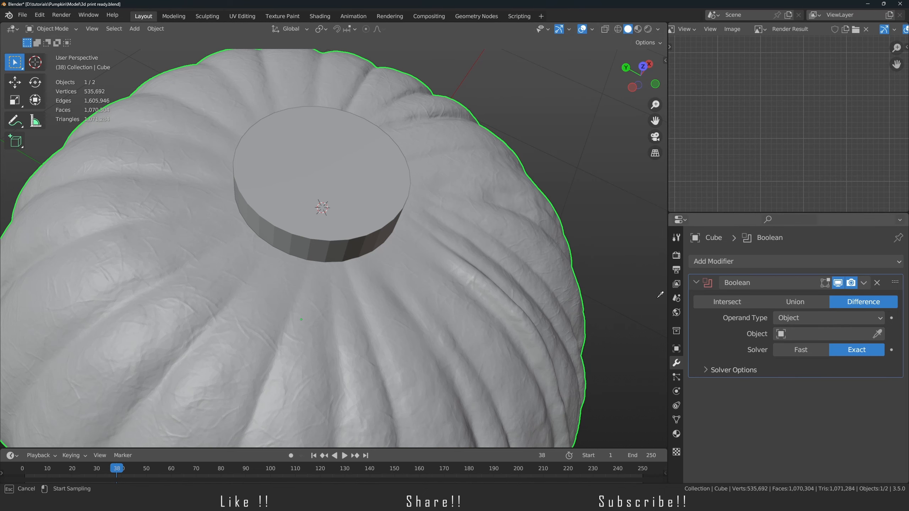
click(355, 193)
- Apply the pumpkin's Boolean modifier and hide the cylinder to check the cut hole
click(864, 282)
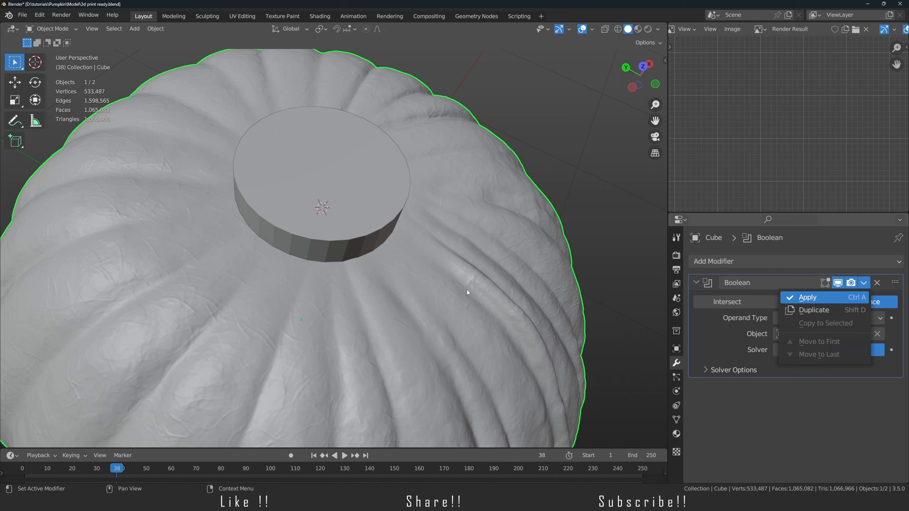
key(ctrl+a)
click(352, 209)
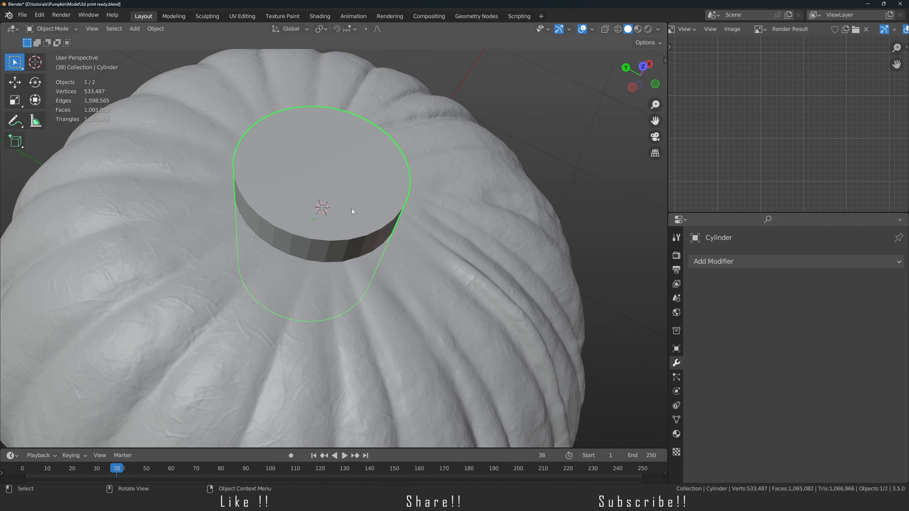
key(Delete)
middle_drag(351, 209, 396, 236)
- Unhide all objects and select only the cylinder at the stem's base
key(alt+h)
key(alt+a)
click(310, 216)
mouse_move(396, 236)
middle_down()
mouse_move(396, 290)
mouse_move(406, 277)
mouse_move(400, 252)
middle_up()
scroll(396, 290, up, 5)
key(alt+z)
key(alt+z)
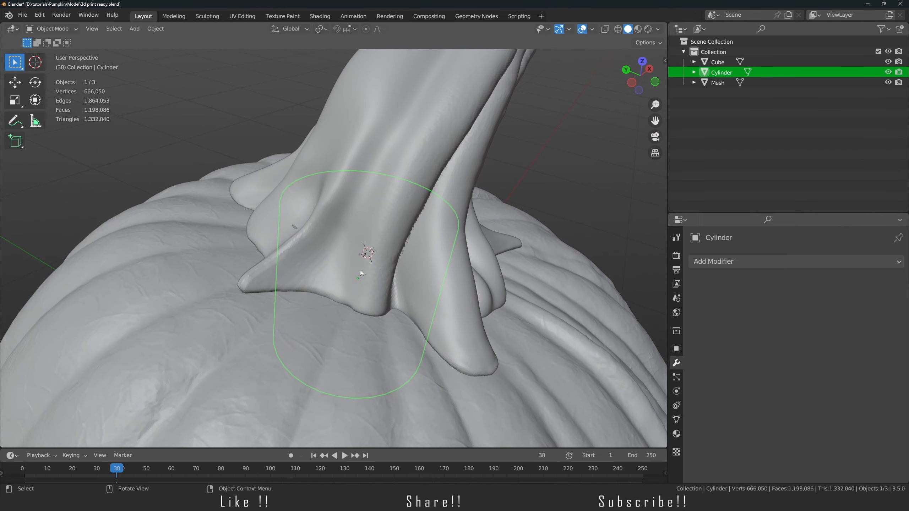
- Move the cylinder to a new collection named Booleans and exclude that collection from the view layer
key(m)
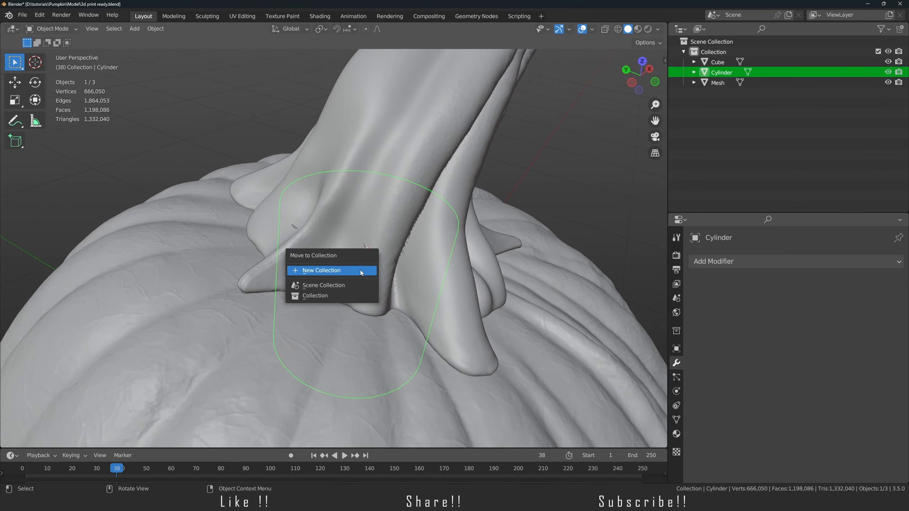
click(360, 270)
text(Booleans)
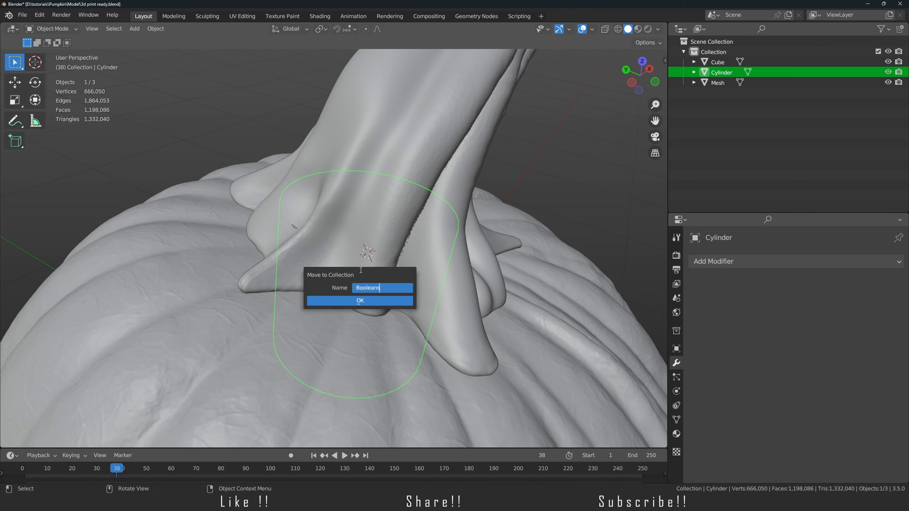
key(Return)
click(373, 301)
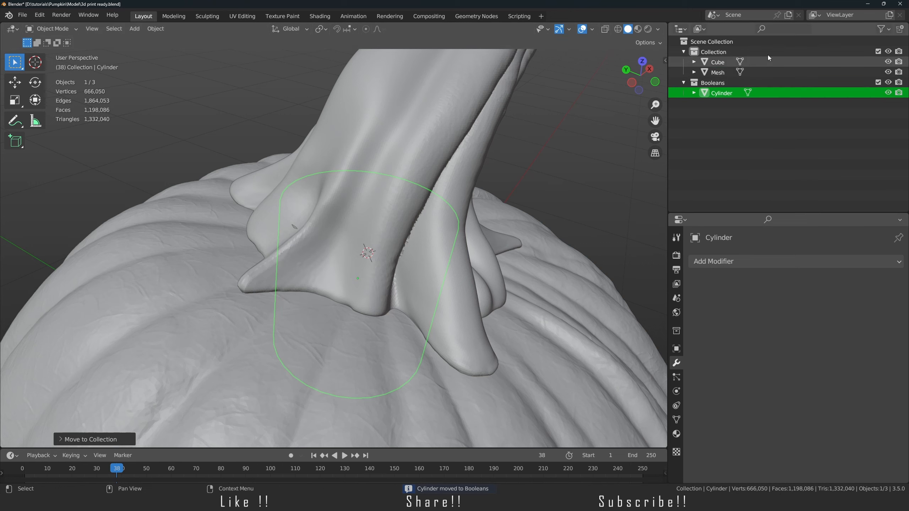
click(877, 83)
scroll(332, 209, down, 5)
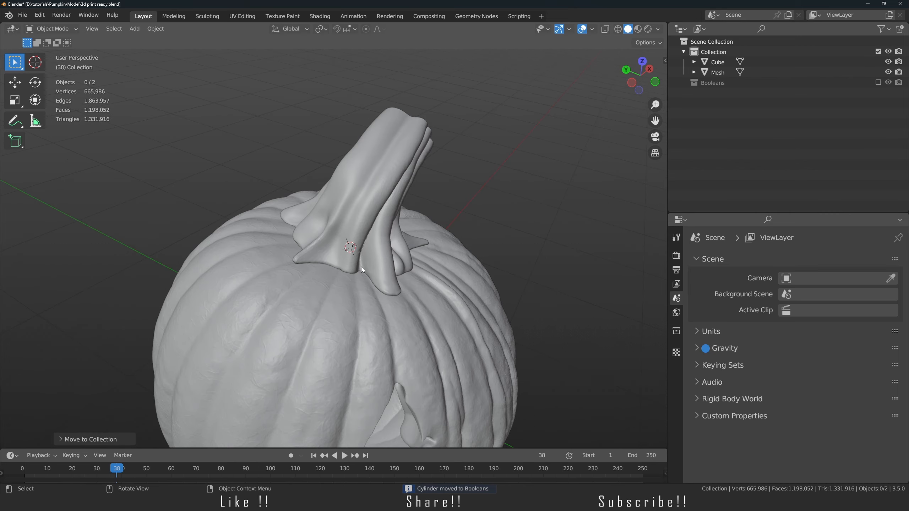
- Hide the stem and select the pumpkin body, viewing the stem hole from inside the shell
middle_drag(361, 267, 373, 214)
click(374, 214)
scroll(339, 278, up, 4)
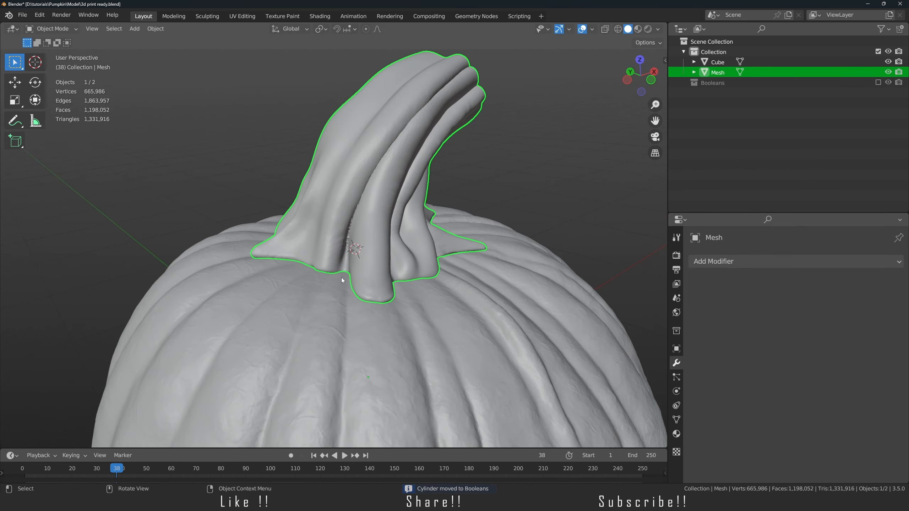
key(h)
middle_drag(341, 278, 364, 390)
click(339, 297)
mouse_move(337, 317)
middle_down()
mouse_move(318, 377)
mouse_move(341, 336)
mouse_move(369, 317)
mouse_move(335, 261)
mouse_move(336, 305)
mouse_move(325, 329)
middle_up()
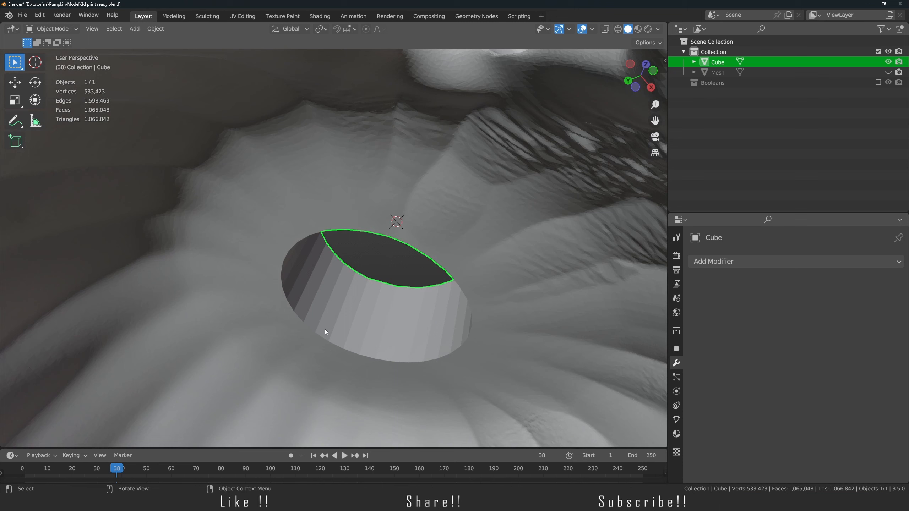
- Switch the pumpkin body to Sculpt Mode and enable Dyntopo, accepting the attribute data warning
key(ctrl+Tab)
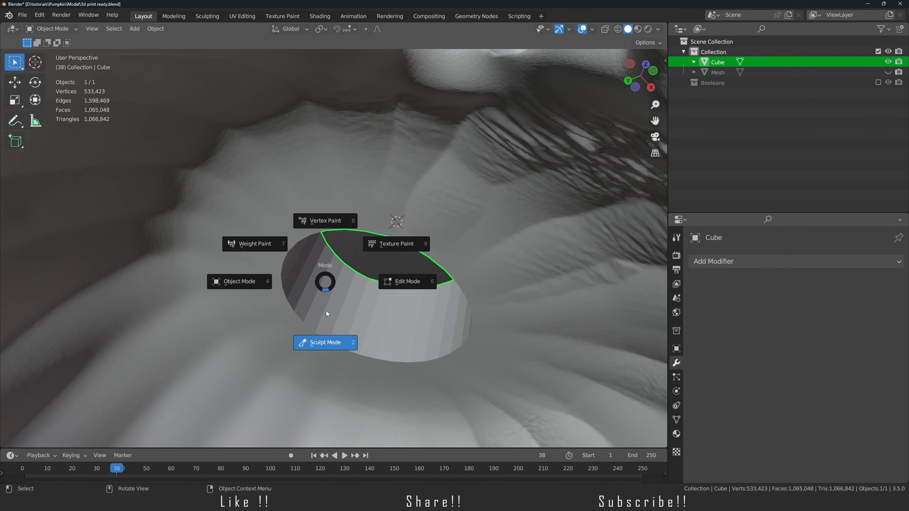
click(340, 346)
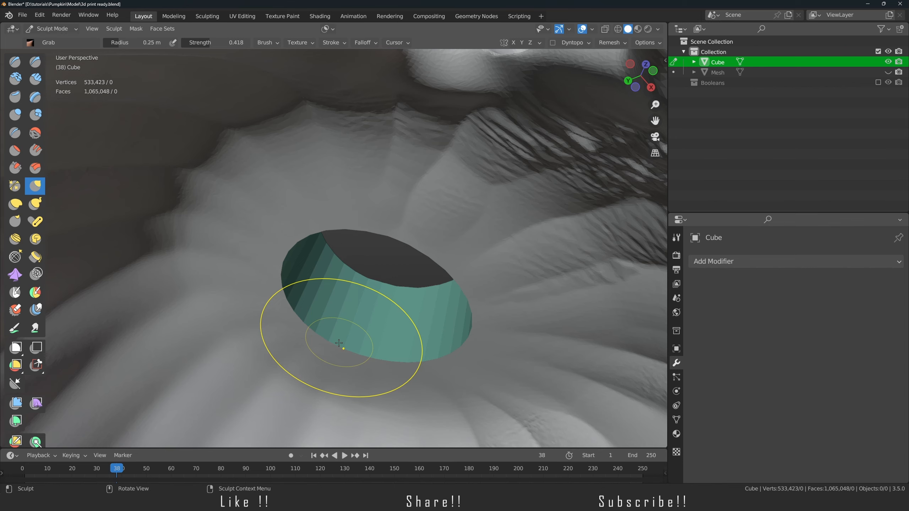
middle_drag(308, 274, 385, 248)
click(552, 43)
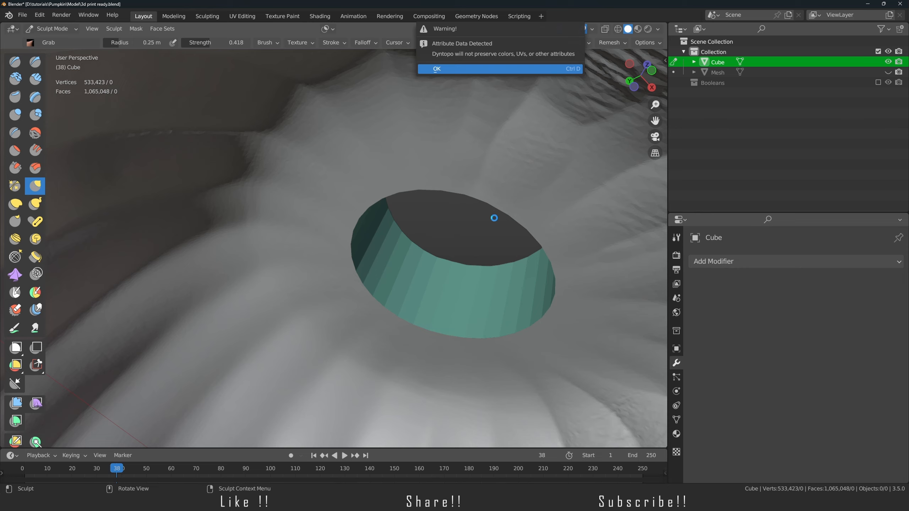
key(Return)
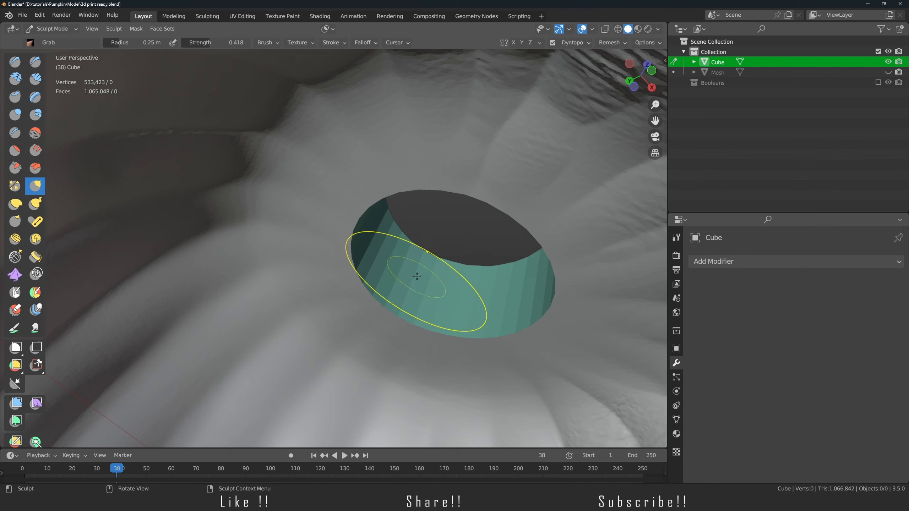
- Round off the stem hole's sharp inner rim with the Smooth and Scrape brushes
click(38, 137)
ctrl+middle_drag(406, 284, 371, 268)
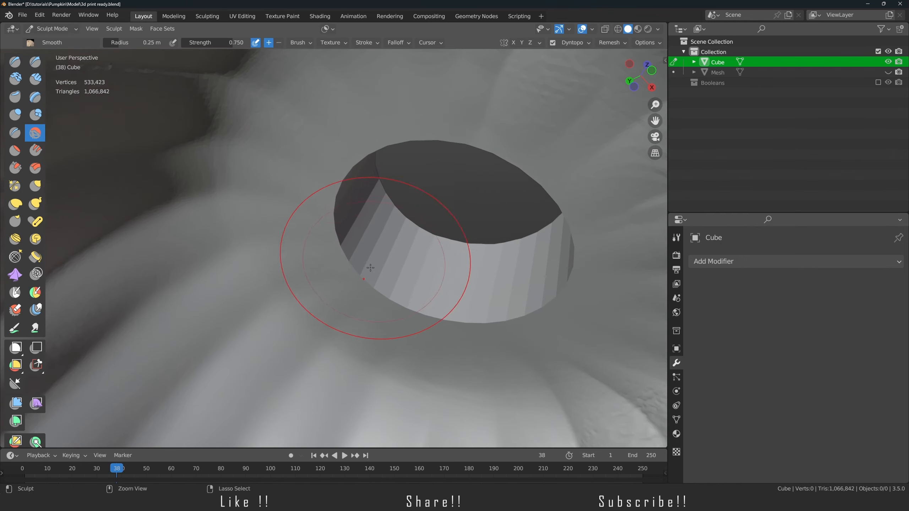
mouse_move(348, 274)
mouse_down()
mouse_move(392, 306)
mouse_move(388, 315)
mouse_up()
mouse_move(327, 229)
mouse_down()
mouse_move(294, 258)
mouse_move(329, 282)
mouse_move(356, 275)
mouse_up()
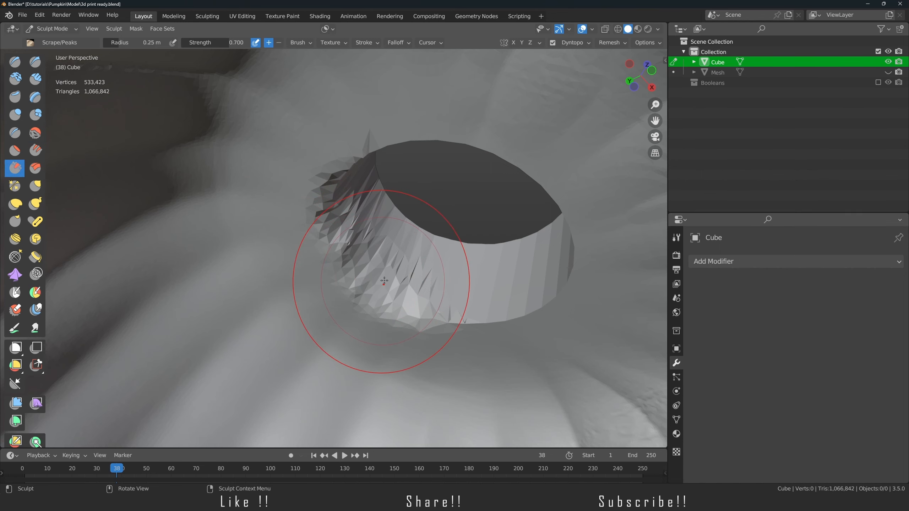
mouse_move(384, 281)
mouse_down()
mouse_move(445, 315)
mouse_move(431, 312)
mouse_up()
middle_drag(473, 320, 461, 288)
mouse_move(430, 277)
mouse_down()
mouse_move(375, 285)
mouse_move(481, 229)
mouse_up()
mouse_move(488, 237)
middle_down()
mouse_move(486, 248)
mouse_move(436, 233)
mouse_move(440, 192)
mouse_move(404, 136)
mouse_move(372, 125)
mouse_move(354, 179)
middle_up()
mouse_move(404, 161)
mouse_down()
mouse_move(384, 182)
mouse_move(286, 190)
mouse_move(231, 256)
mouse_move(233, 304)
mouse_move(390, 179)
mouse_up()
scroll(386, 200, down, 4)
mouse_move(384, 204)
middle_down()
mouse_move(361, 260)
mouse_move(447, 268)
mouse_move(546, 303)
middle_up()
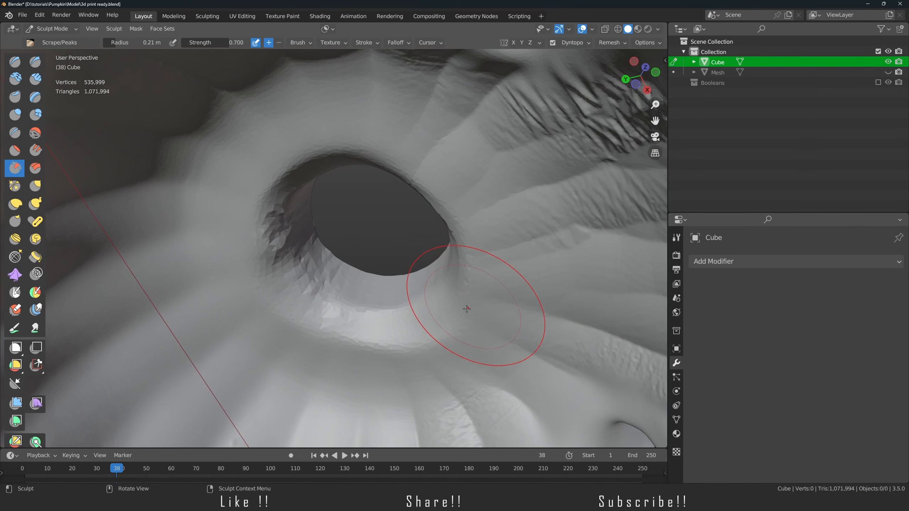
- Scrape the pumpkin's inner surface all around the stem hole with a 0.21 m brush radius
mouse_move(243, 213)
mouse_down()
mouse_move(272, 169)
mouse_move(333, 144)
mouse_move(396, 142)
mouse_move(429, 154)
mouse_up()
mouse_move(451, 154)
middle_down()
mouse_move(493, 160)
mouse_move(465, 144)
middle_up()
drag(433, 143, 470, 169)
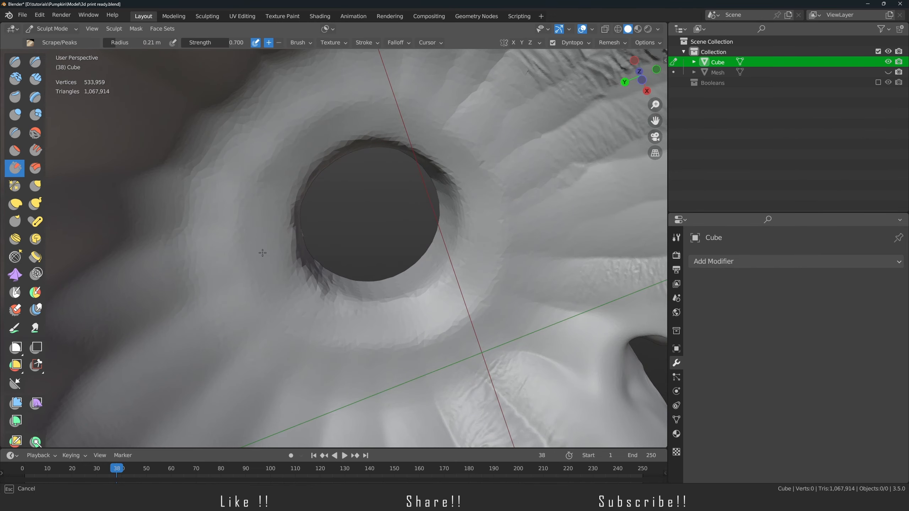
drag(454, 88, 545, 218)
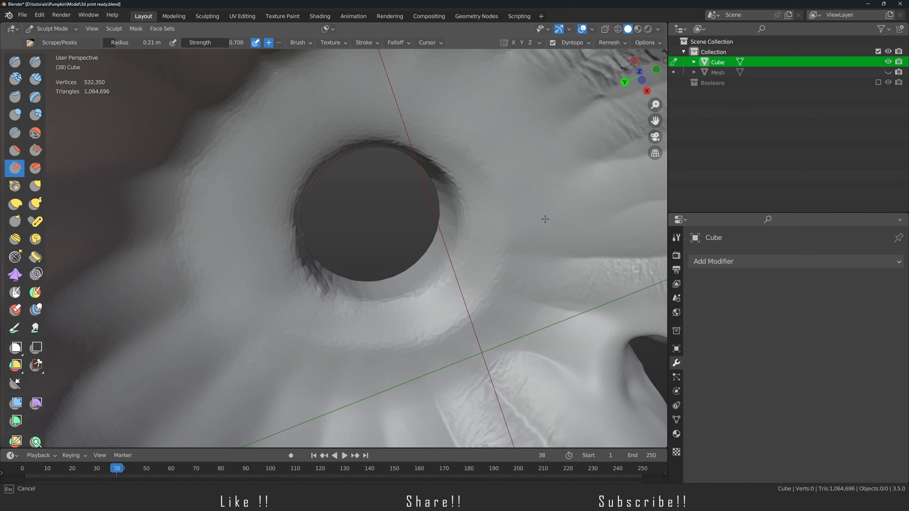
drag(473, 301, 285, 334)
- Smooth the scraped inner surface where it meets the ridges beside the stem hole
middle_drag(363, 346, 293, 277)
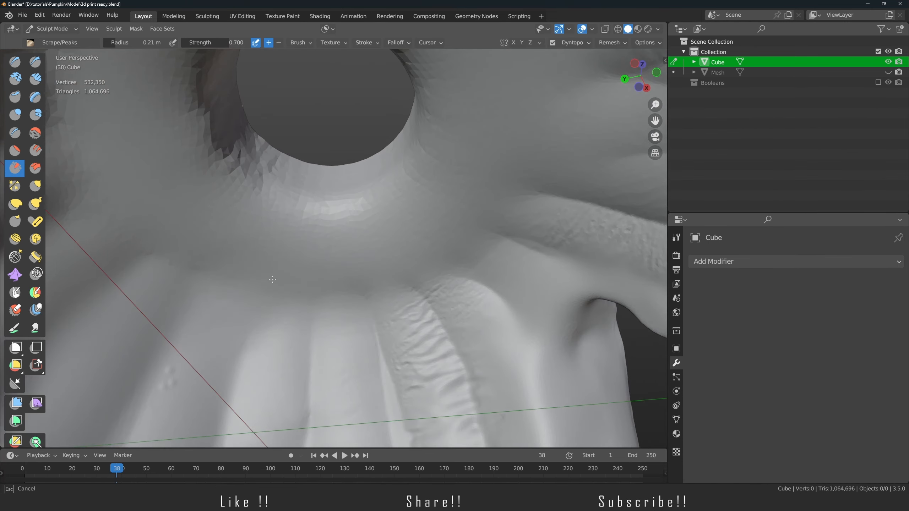
shift+drag(402, 286, 287, 244)
mouse_move(281, 241)
middle_down()
mouse_move(433, 231)
mouse_move(322, 250)
middle_up()
mouse_move(330, 252)
shift+mouse_down()
mouse_move(365, 260)
mouse_move(318, 297)
shift+mouse_up()
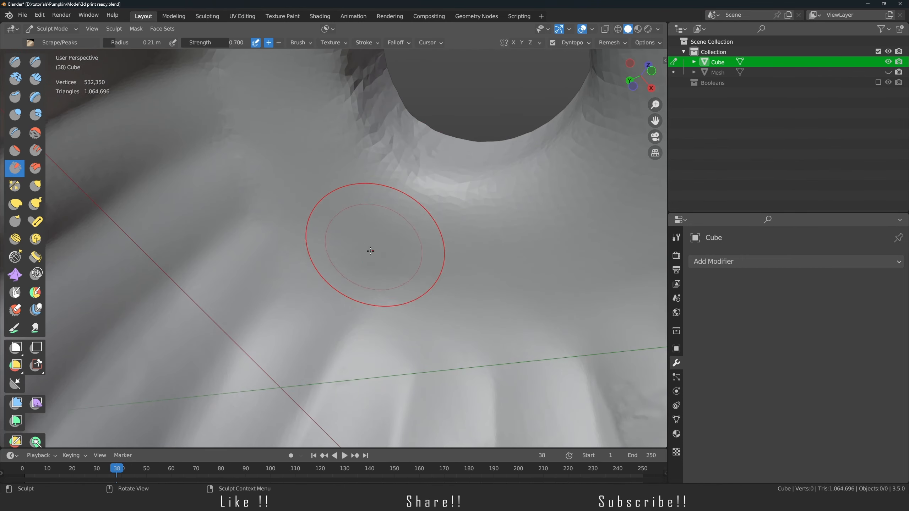
shift+drag(392, 247, 357, 292)
- Enlarge the Scrape brush radius to 0.28 m and flatten the inner ridges farther around the stem hole
middle_drag(360, 274, 312, 171)
key(f)
click(264, 299)
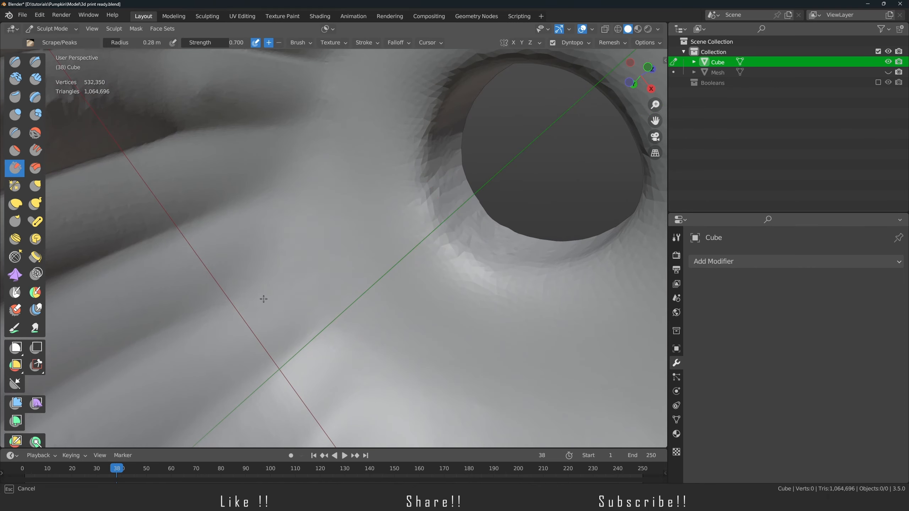
mouse_move(324, 189)
middle_down()
mouse_move(340, 227)
mouse_move(321, 195)
middle_up()
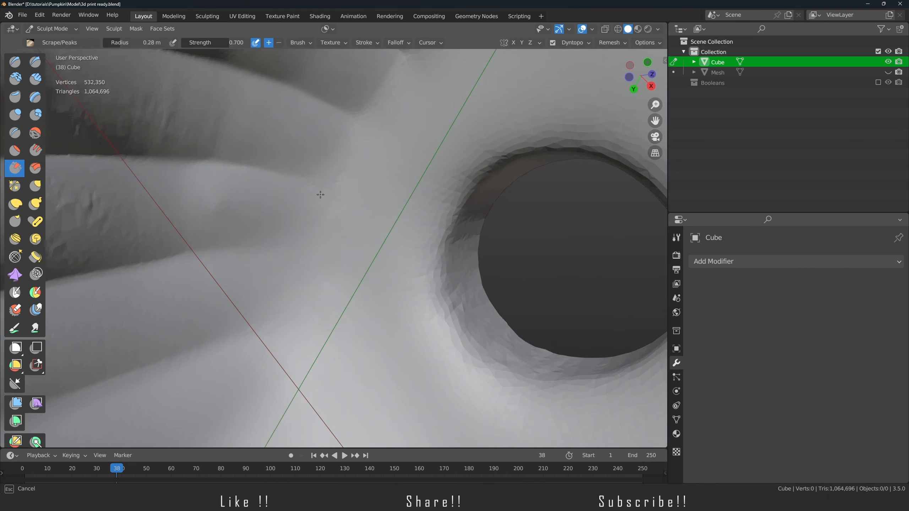
middle_drag(322, 340, 375, 200)
drag(230, 278, 222, 284)
- Reduce the Scrape brush radius to 0.2 m and flatten the ends of the inner ridges around the stem hole
middle_drag(404, 189, 389, 219)
mouse_move(390, 219)
mouse_down()
mouse_move(332, 246)
mouse_move(387, 215)
mouse_up()
key(f)
click(307, 252)
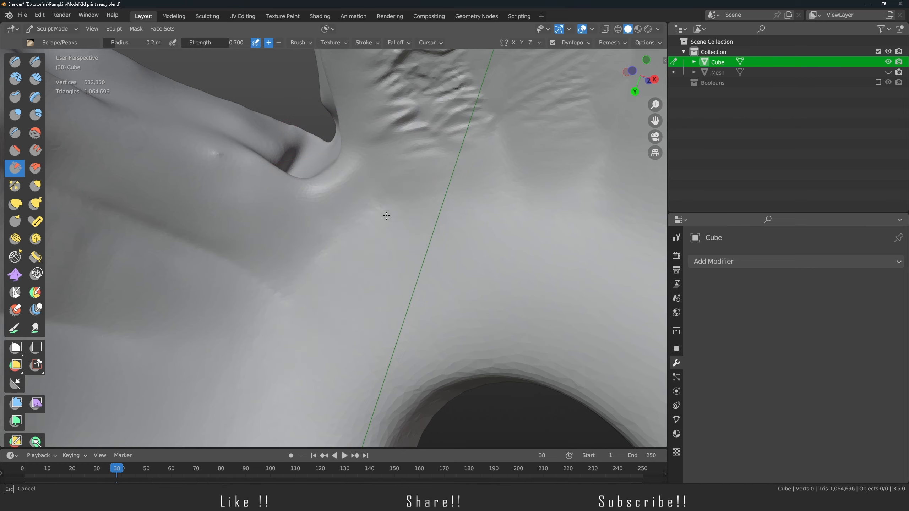
drag(339, 242, 290, 277)
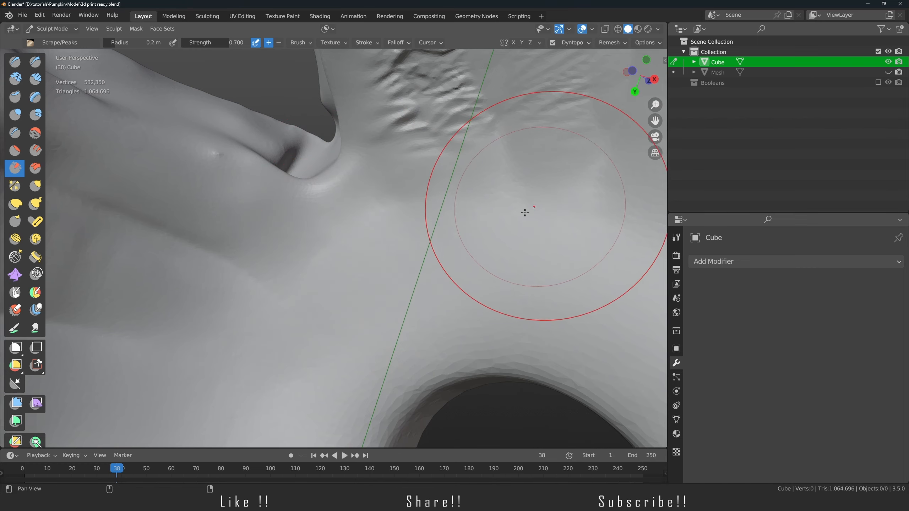
middle_drag(524, 213, 380, 252)
mouse_move(380, 252)
mouse_down()
mouse_move(385, 233)
mouse_move(507, 229)
mouse_up()
mouse_move(513, 229)
middle_down()
mouse_move(414, 324)
mouse_move(409, 243)
middle_up()
drag(412, 144, 401, 193)
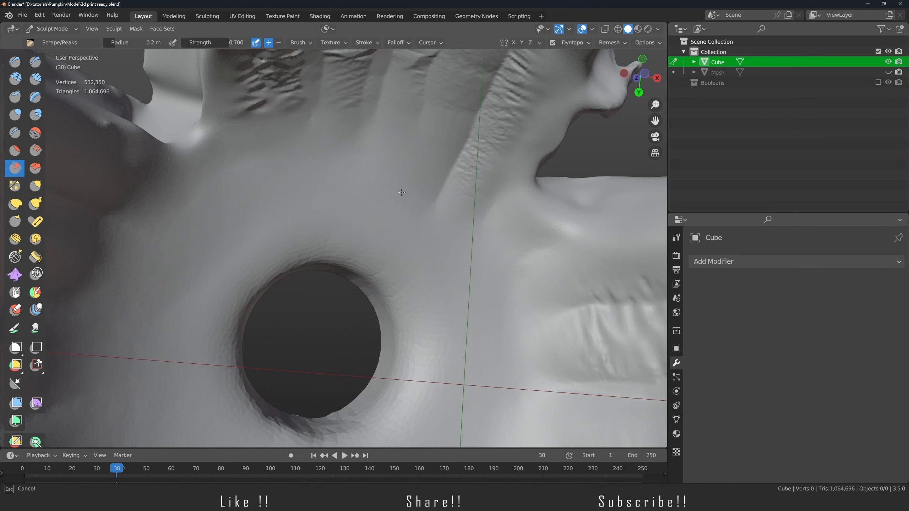
drag(509, 273, 512, 376)
- Scrape down the inner rim all the way around the stem hole
shift+middle_drag(426, 366, 436, 249)
scroll(437, 247, up, 2)
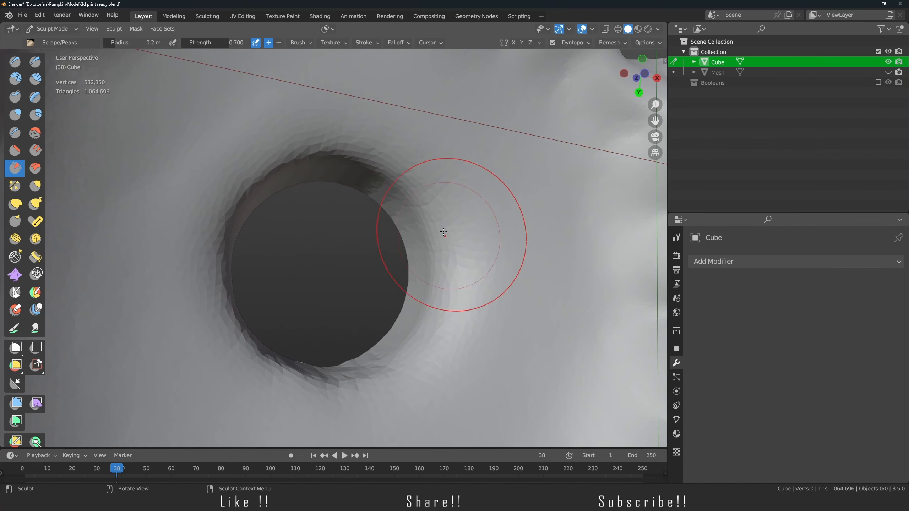
drag(446, 235, 424, 358)
shift+middle_drag(474, 296, 466, 282)
drag(466, 282, 431, 330)
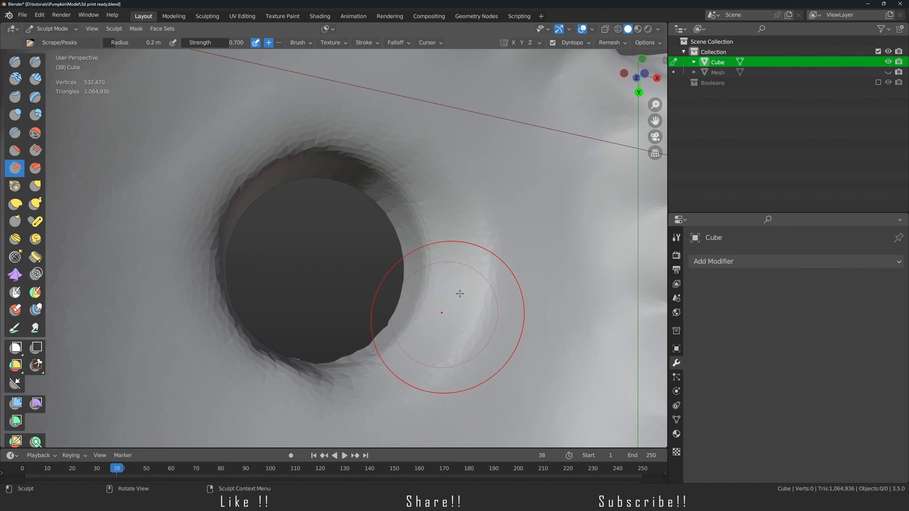
mouse_move(392, 166)
mouse_down()
mouse_move(169, 173)
mouse_move(175, 230)
mouse_move(229, 176)
mouse_up()
middle_drag(247, 179, 207, 176)
mouse_move(208, 176)
mouse_down()
mouse_move(164, 197)
mouse_move(187, 258)
mouse_up()
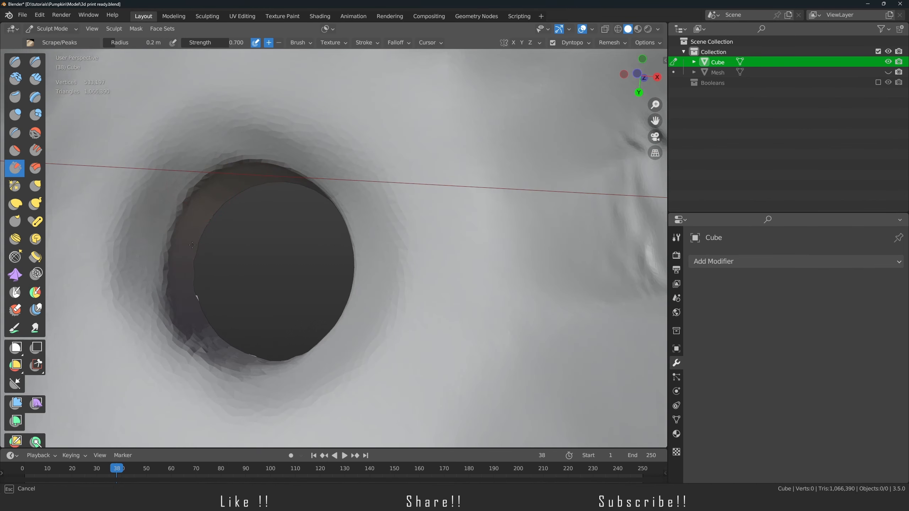
mouse_move(240, 141)
mouse_down()
mouse_move(222, 168)
mouse_move(381, 167)
mouse_up()
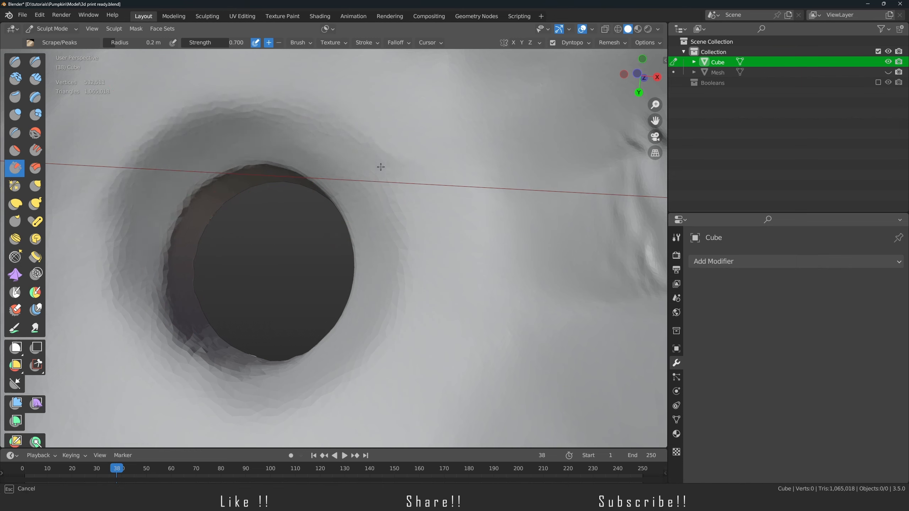
mouse_move(285, 370)
mouse_down()
mouse_move(132, 325)
mouse_move(186, 385)
mouse_move(146, 355)
mouse_move(303, 381)
mouse_move(367, 325)
mouse_move(215, 130)
mouse_move(172, 155)
mouse_move(127, 313)
mouse_up()
mouse_move(129, 269)
mouse_down()
mouse_move(188, 166)
mouse_move(322, 145)
mouse_up()
- Set the Scrape brush radius to 0.22 m and even out the inner surface bordering the stem hole
mouse_move(398, 197)
middle_down()
mouse_move(409, 227)
mouse_move(422, 197)
mouse_move(400, 209)
mouse_move(422, 175)
mouse_move(398, 160)
middle_up()
key(bracketright)
drag(441, 175, 239, 154)
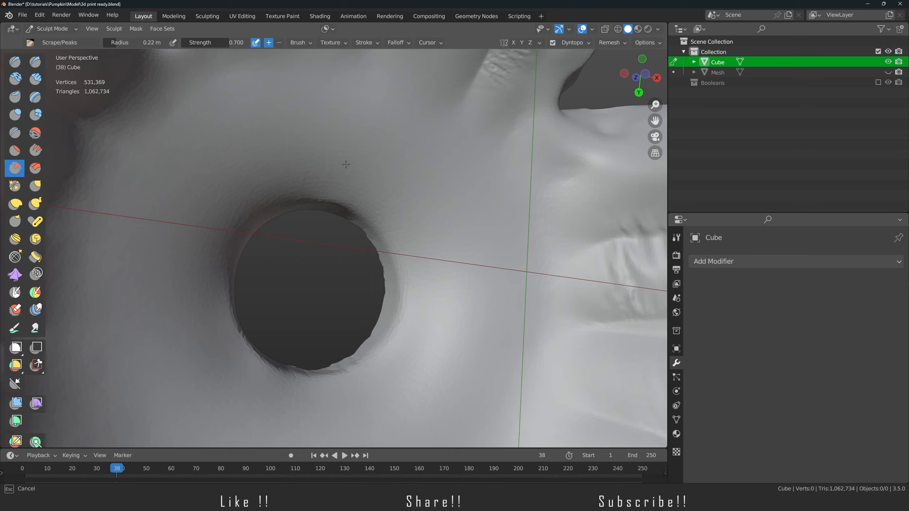
drag(341, 151, 406, 319)
- Try to scrape the stem hole's inner edge further, check it from outside, and undo the scraping that affects the outer rim
mouse_move(405, 286)
alt+mouse_down()
mouse_move(324, 385)
mouse_move(326, 258)
mouse_move(332, 358)
mouse_move(332, 279)
alt+mouse_up()
alt+drag(333, 279, 336, 336)
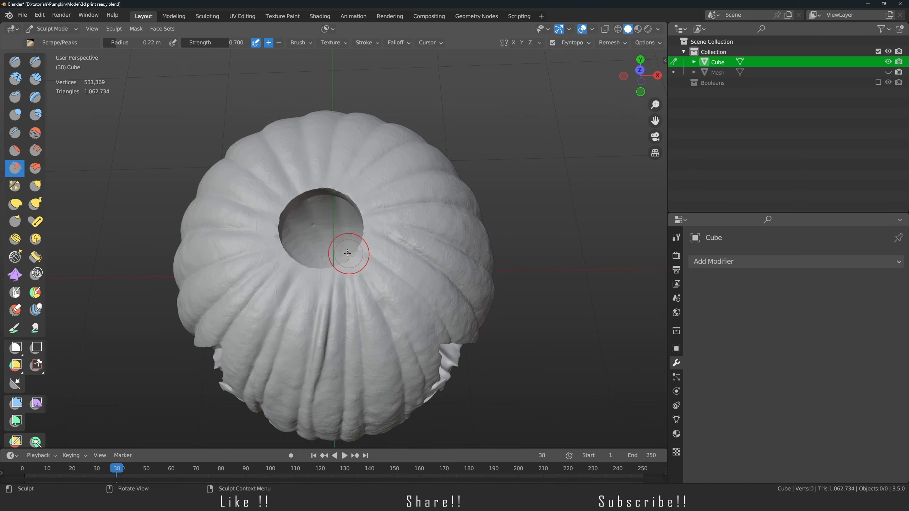
alt+drag(339, 245, 372, 168)
ctrl+alt+drag(389, 227, 392, 172)
alt+drag(391, 172, 401, 143)
mouse_move(400, 204)
alt+shift+mouse_down()
mouse_move(371, 242)
mouse_move(193, 244)
mouse_move(283, 252)
alt+shift+mouse_up()
drag(247, 210, 265, 299)
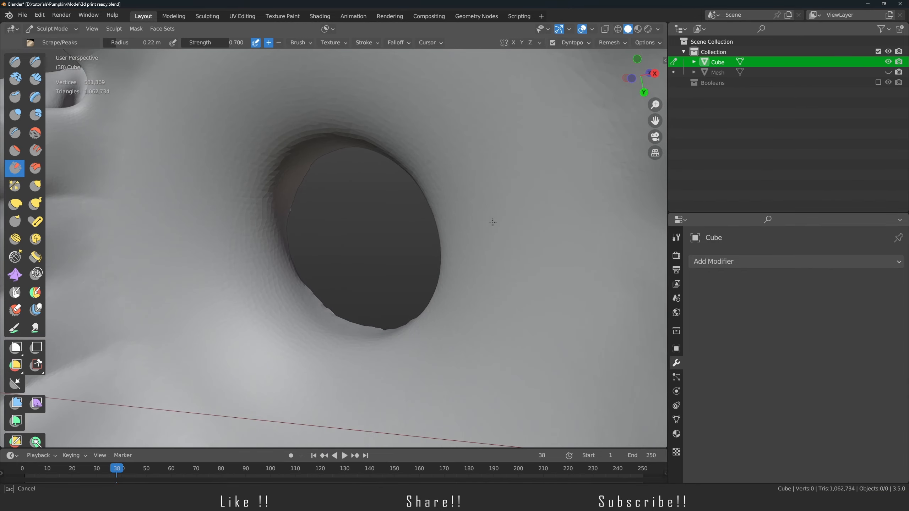
alt+drag(408, 311, 397, 229)
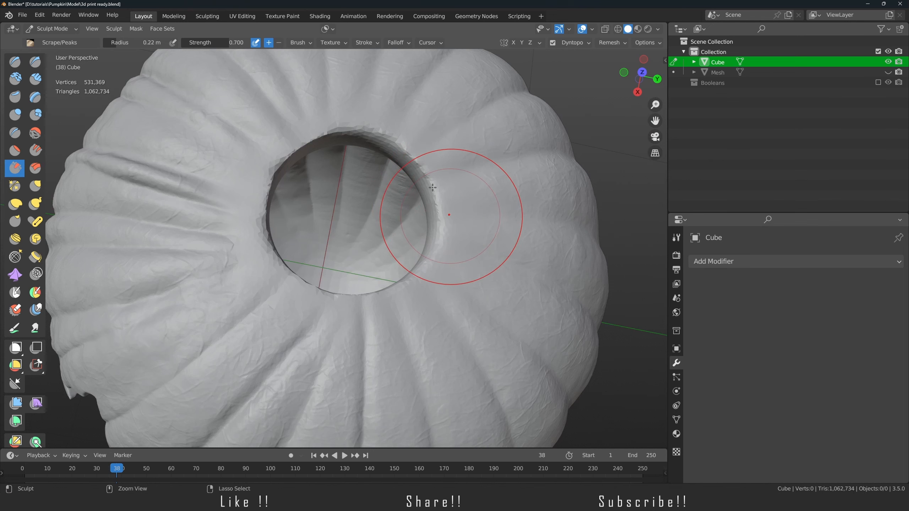
key(ctrl+z)
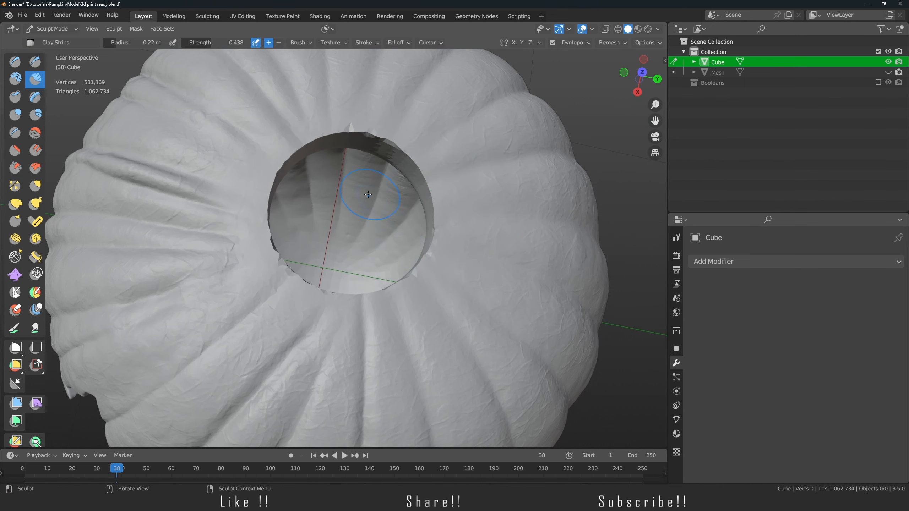
- Smooth the stem hole's inner rim with the Smooth brush at a 0.17 m radius, using Front Faces Only auto-masking
mouse_move(384, 291)
middle_down()
mouse_move(378, 244)
mouse_move(391, 257)
mouse_move(384, 221)
mouse_move(126, 185)
middle_up()
key(f)
click(347, 224)
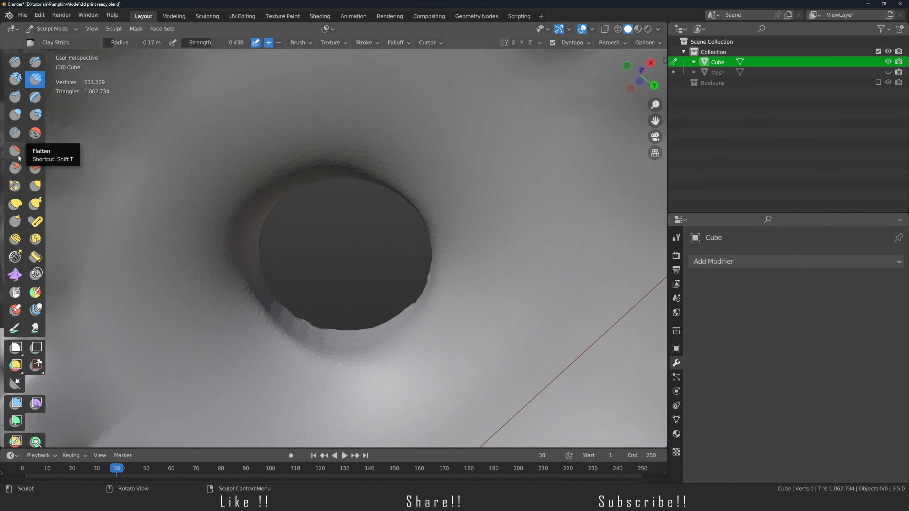
click(35, 134)
click(676, 238)
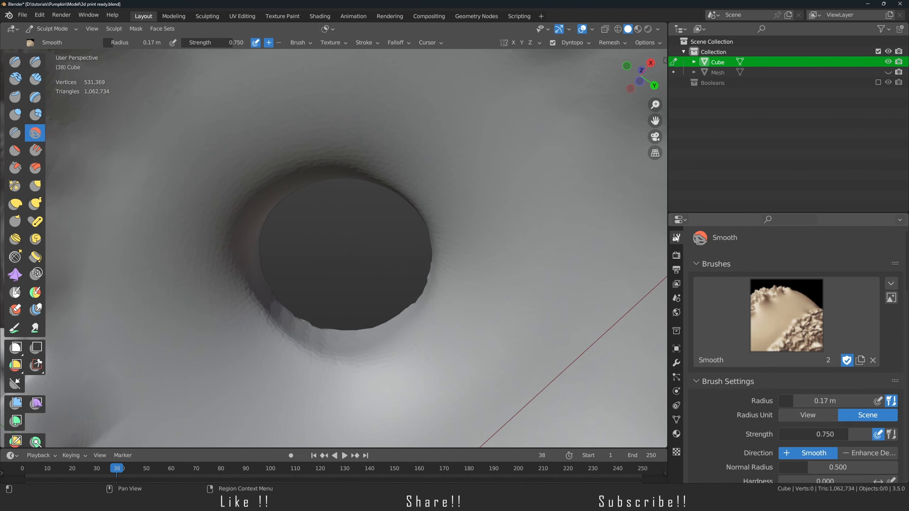
scroll(788, 266, down, 10)
mouse_move(163, 258)
middle_down()
mouse_move(197, 229)
mouse_move(235, 244)
middle_up()
key(f)
click(291, 249)
drag(250, 226, 228, 283)
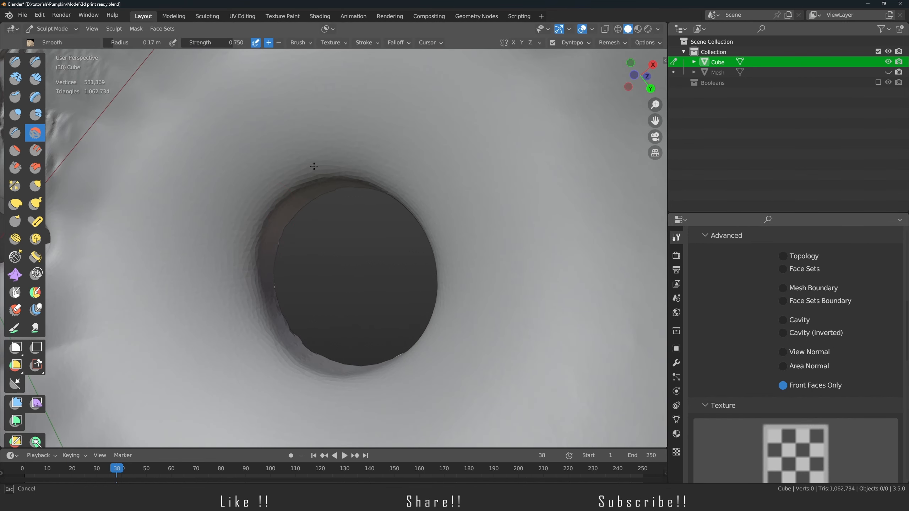
mouse_move(443, 334)
mouse_down()
mouse_move(284, 145)
mouse_move(339, 266)
mouse_move(368, 275)
mouse_move(394, 268)
mouse_move(380, 229)
mouse_move(343, 200)
mouse_move(318, 229)
mouse_move(342, 265)
mouse_up()
- Return the pumpkin to Object Mode and leave local view to bring the stem back into the scene
mouse_move(342, 266)
middle_down()
mouse_move(358, 251)
mouse_move(371, 261)
mouse_move(359, 310)
middle_up()
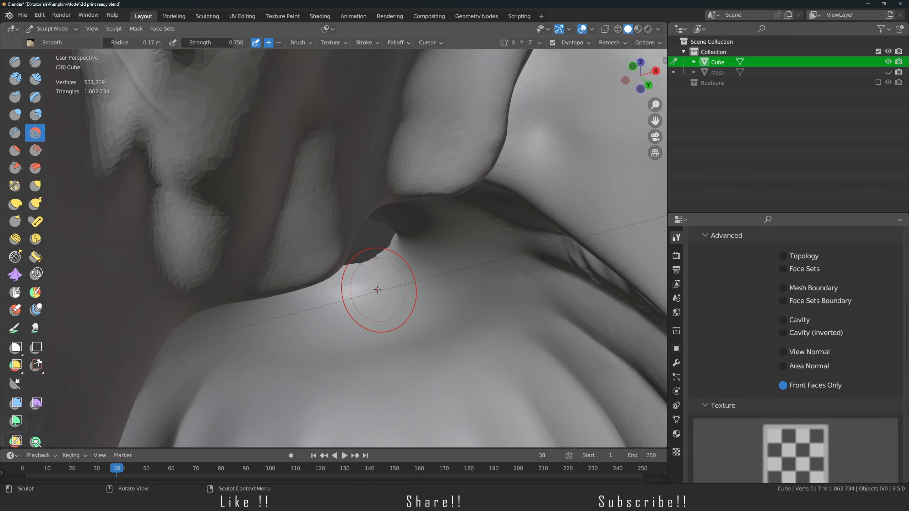
key(KP_7)
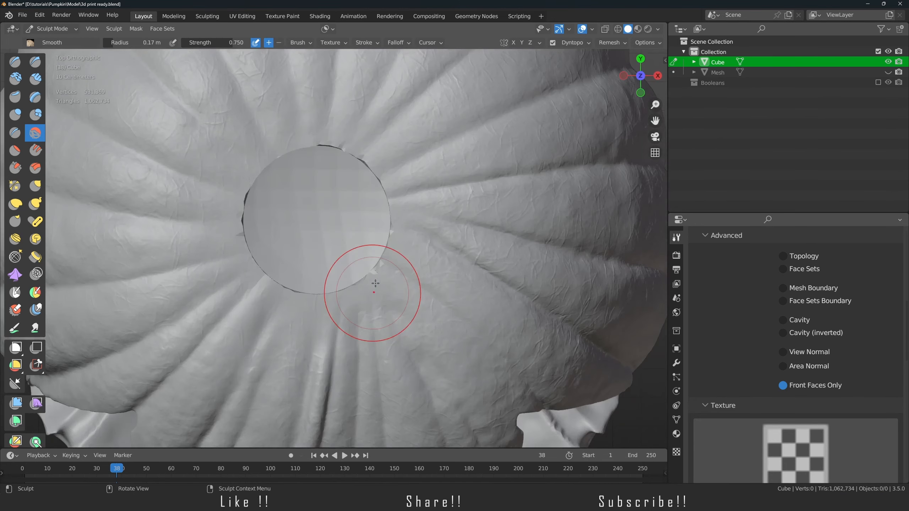
click(58, 28)
click(46, 42)
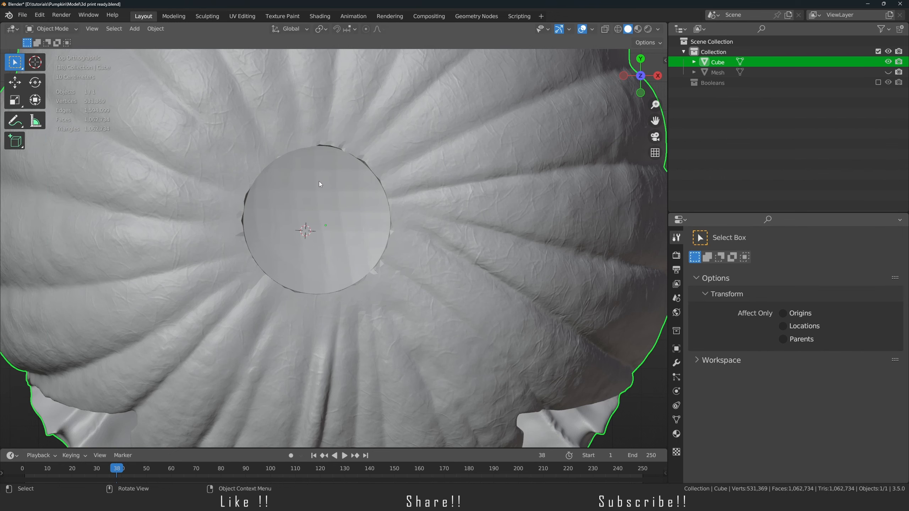
scroll(319, 182, down, 4)
middle_drag(349, 270, 304, 245)
key(KP_Divide)
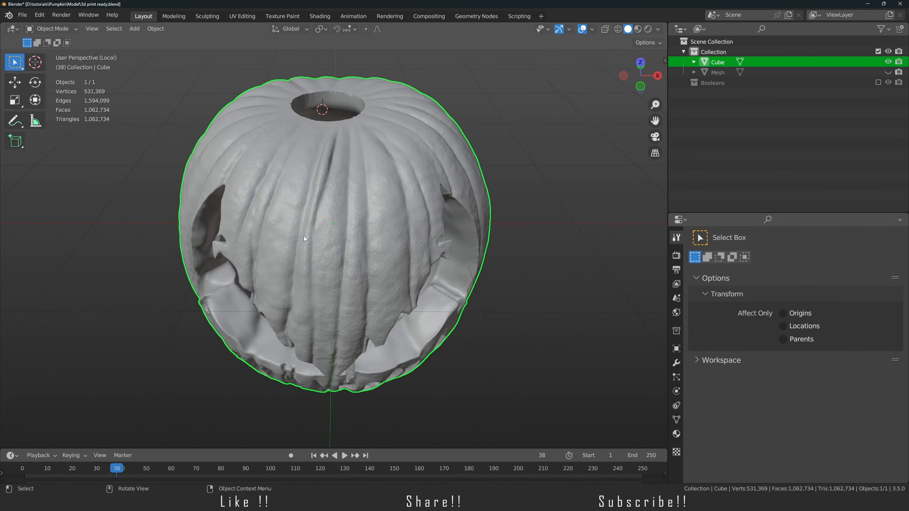
key(KP_Divide)
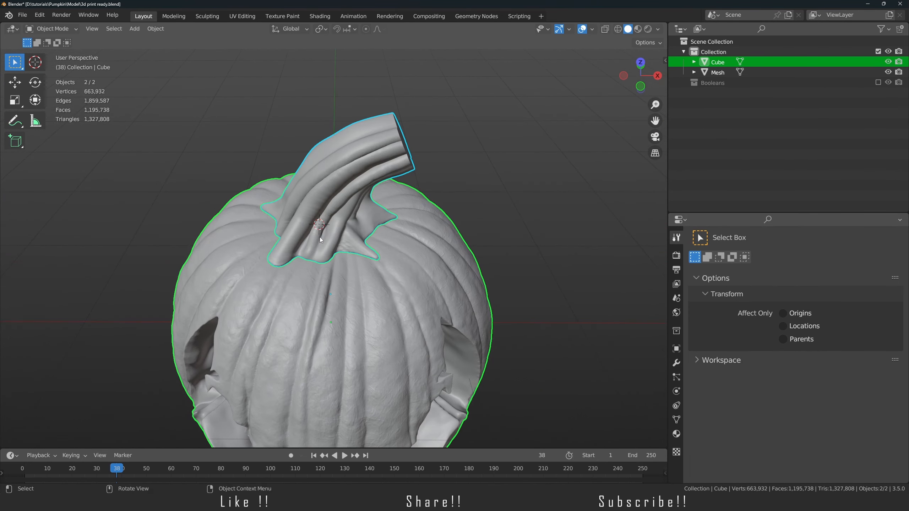
- Hide the pumpkin, enable the Booleans collection, and select the cutter cylinder beneath the stem
key(alt+a)
click(320, 229)
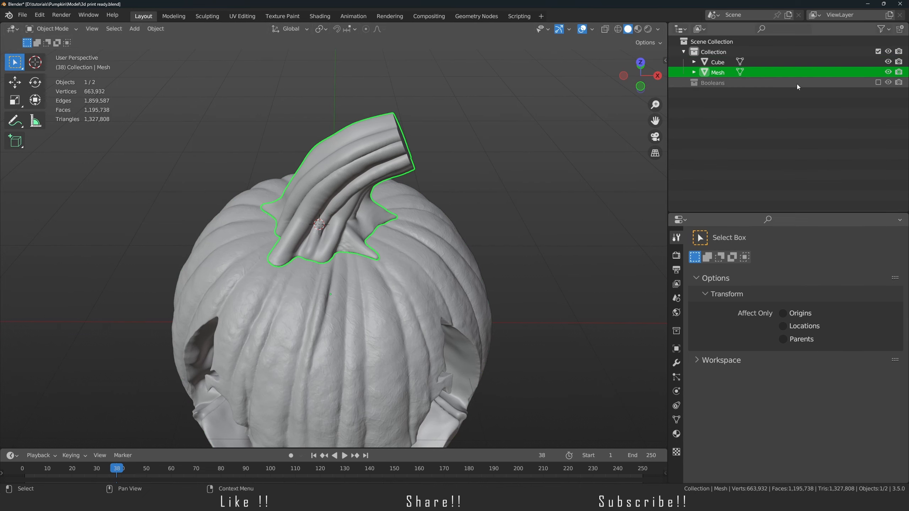
scroll(486, 188, up, 3)
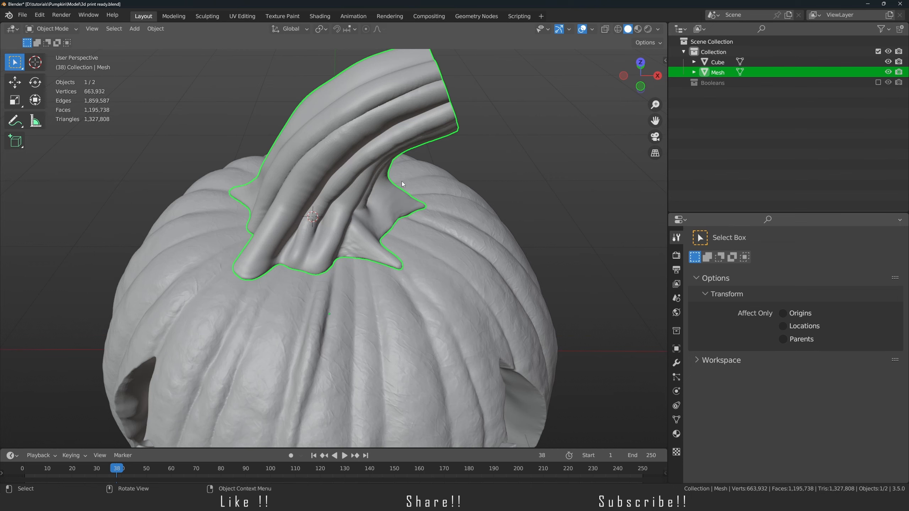
click(400, 392)
key(h)
middle_drag(351, 354, 360, 135)
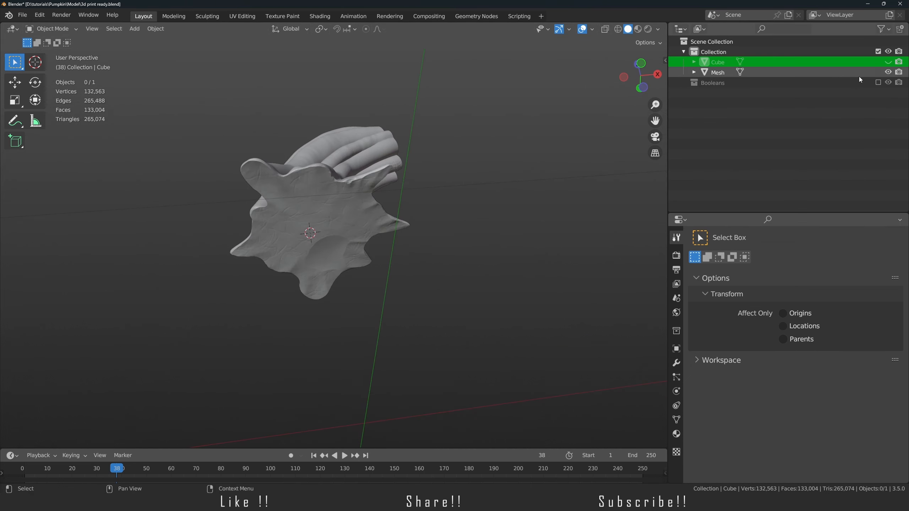
click(878, 82)
click(333, 281)
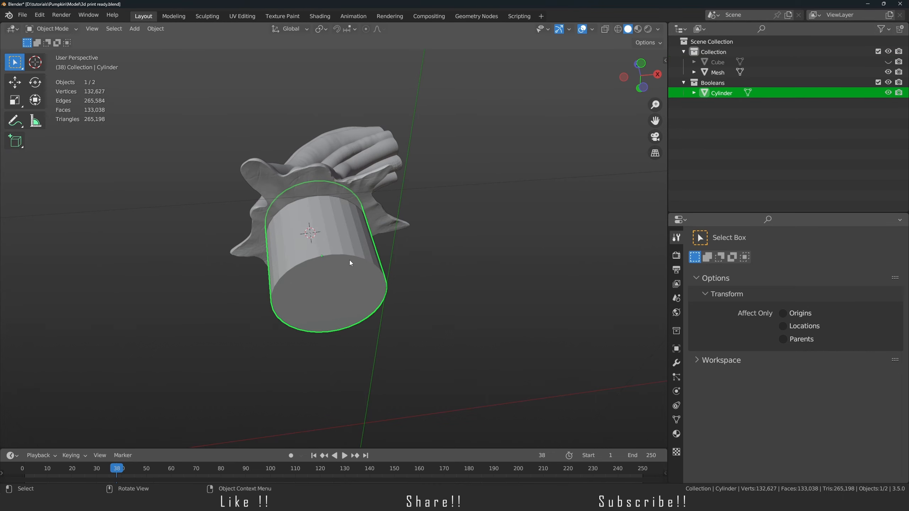
- Lower the cylinder's top vertices by about 0.09 m along Z so its top sits just inside the stem's base
key(KP_1)
scroll(352, 267, up, 4)
alt+shift+drag(412, 145, 313, 255)
alt+drag(489, 268, 423, 250)
key(KP_1)
key(Tab)
key(alt+z)
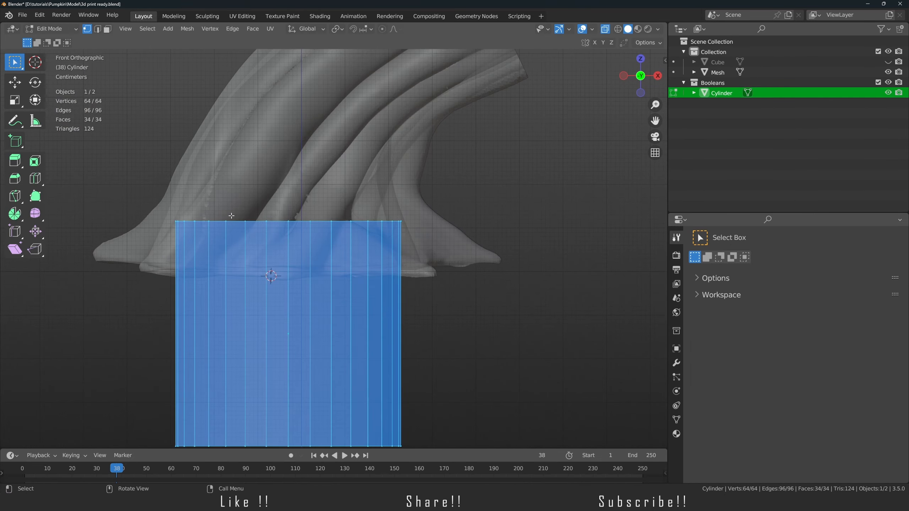
drag(130, 190, 425, 226)
scroll(384, 255, up, 1)
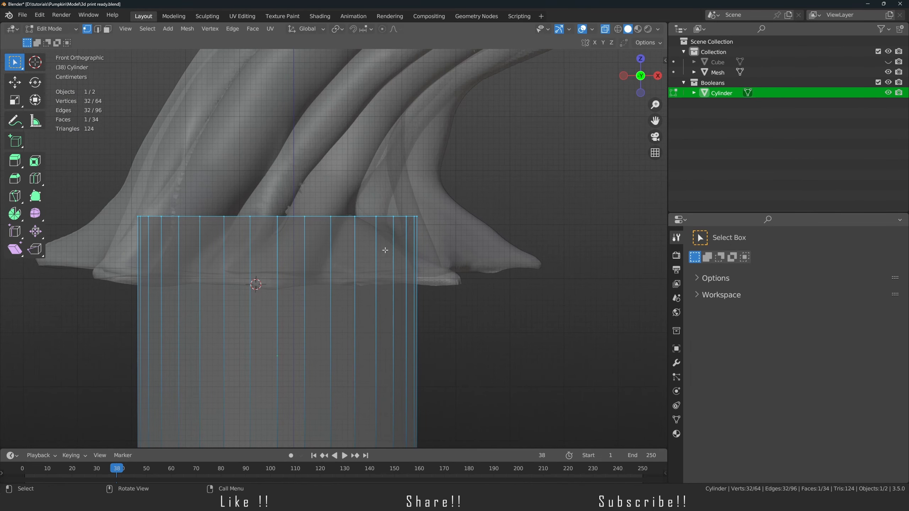
key(g)
key(z)
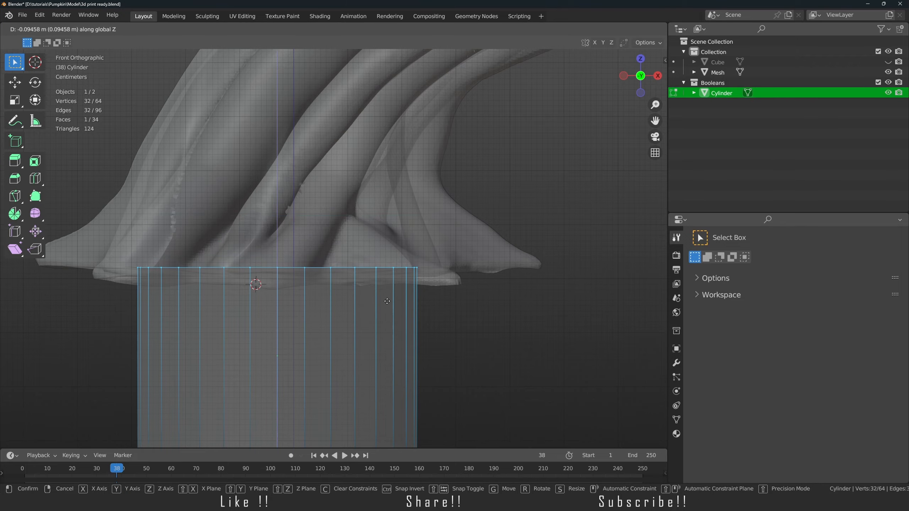
click(322, 342)
key(alt+z)
alt+drag(322, 342, 70, 138)
middle_drag(70, 139, 666, 253)
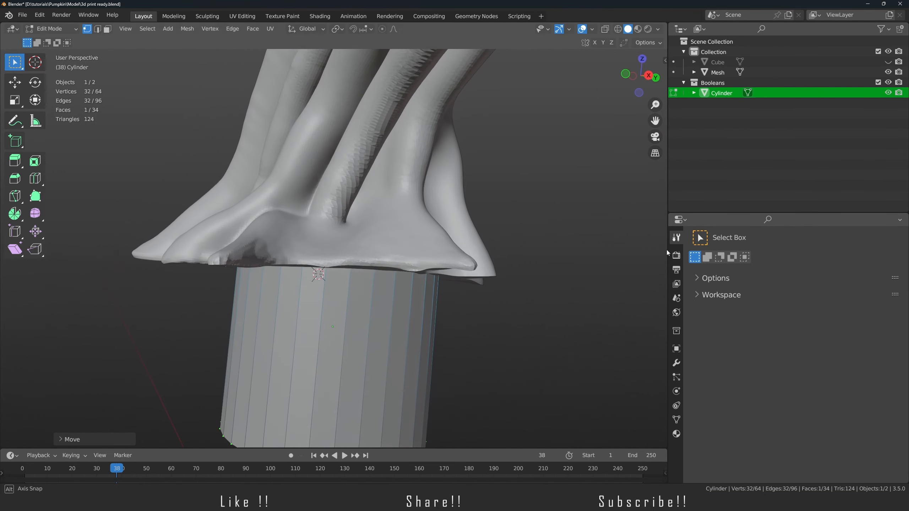
key(Tab)
mouse_move(349, 226)
middle_down()
mouse_move(354, 258)
mouse_move(343, 262)
mouse_move(338, 300)
mouse_move(341, 242)
middle_up()
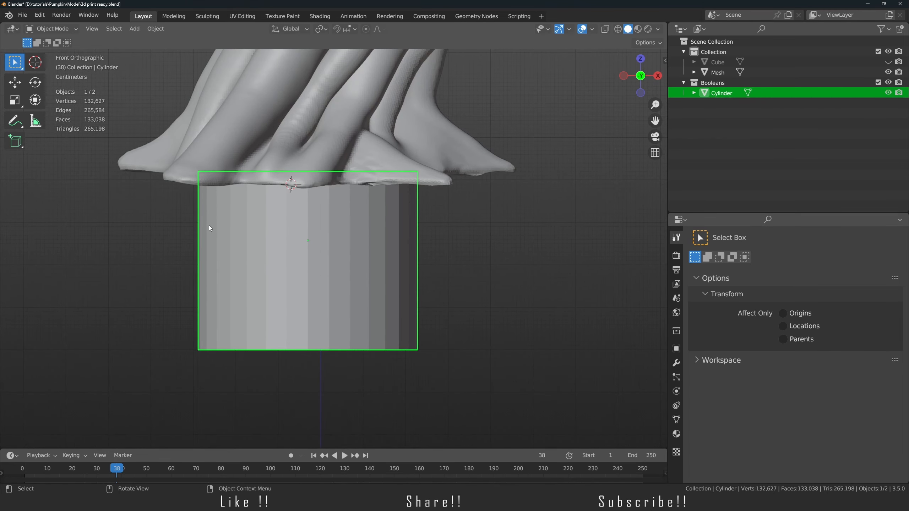
- Examine the cylinder's overlap with the stem's base in front view, using X-ray in Edit Mode
scroll(352, 209, up, 2)
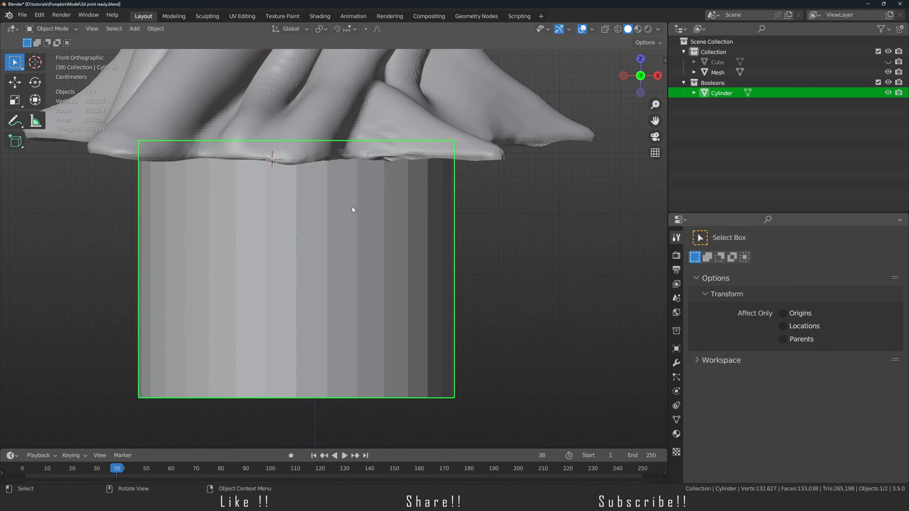
key(Tab)
key(alt+z)
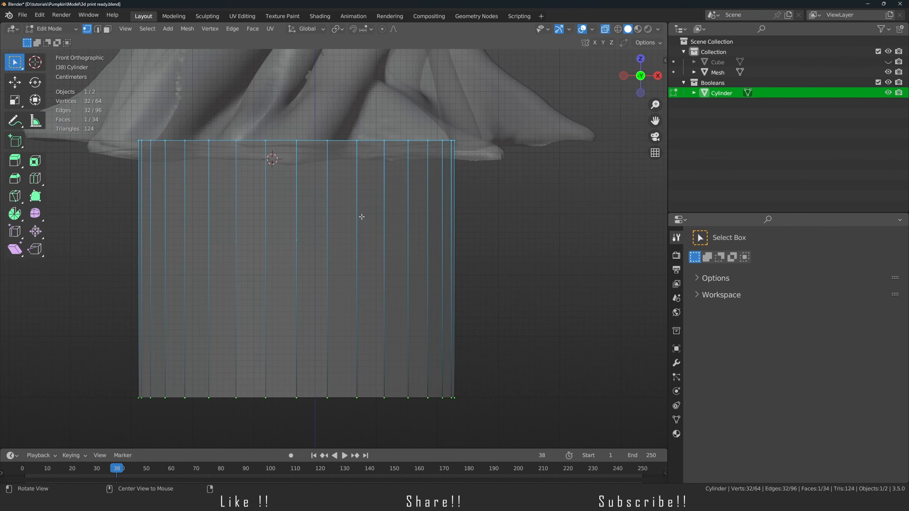
key(a)
key(alt+z)
key(alt+z)
ctrl+alt+drag(411, 170, 414, 221)
alt+shift+drag(499, 231, 399, 302)
key(Tab)
alt+shift+drag(487, 242, 438, 238)
key(alt+z)
alt+shift+drag(335, 299, 397, 252)
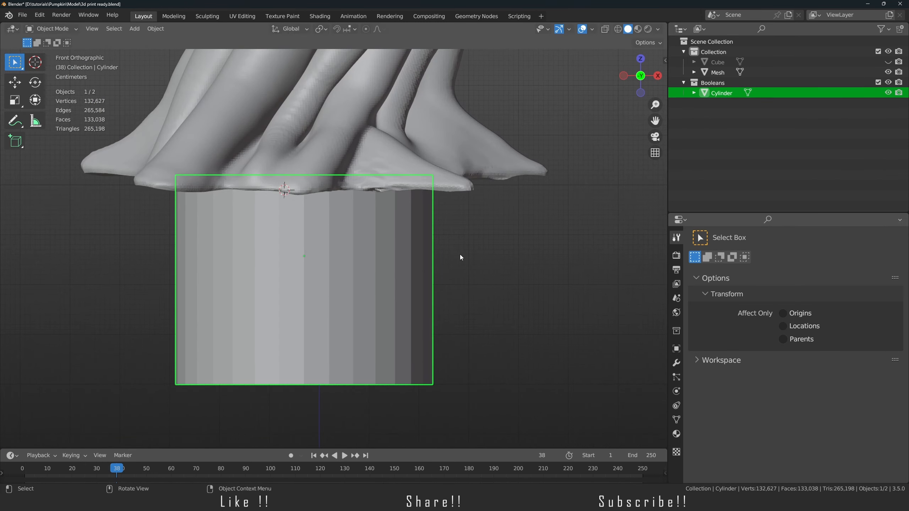
- Duplicate the cylinder in place with the original hidden, and name the copy "Male key"
key(shift+d)
right_click(561, 214)
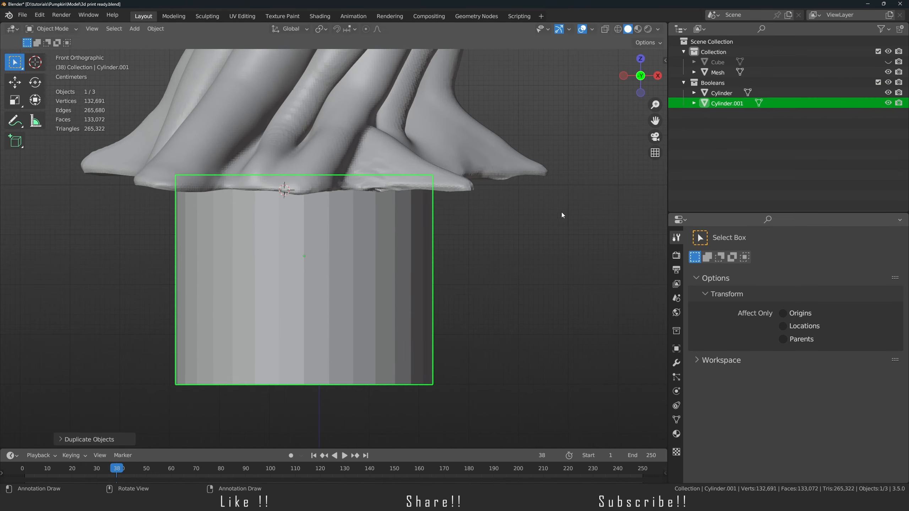
click(888, 93)
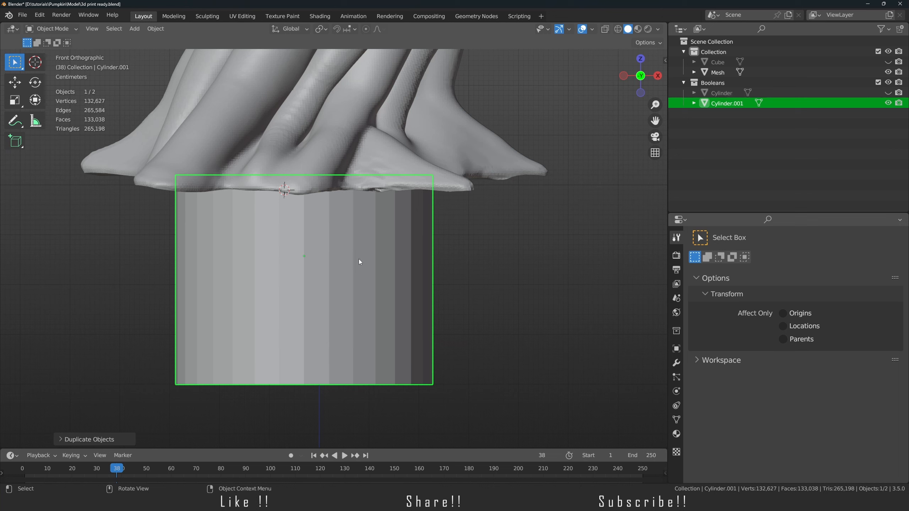
double_click(727, 107)
text(Male key)
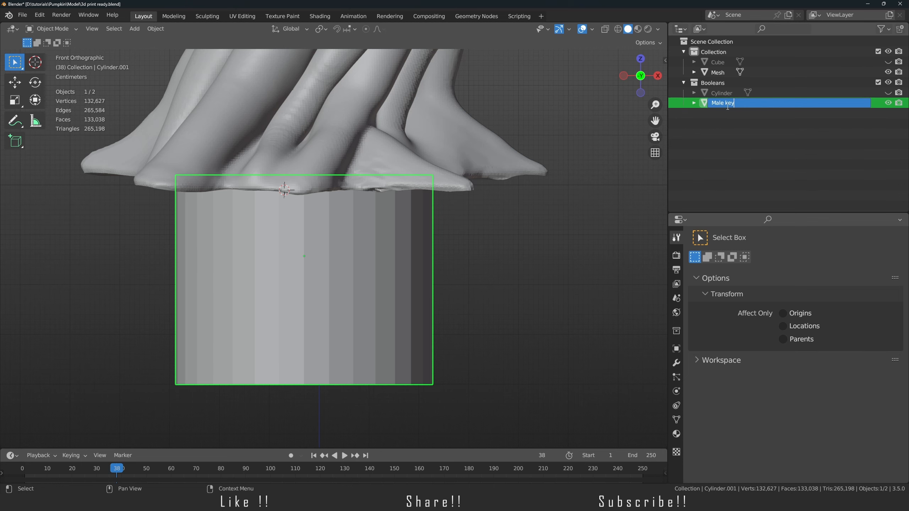
- Shrink the whole Male key mesh inward along its normals by about 0.001 m with Shrink/Fatten
key(Return)
key(Tab)
scroll(407, 211, up, 5)
shift+middle_drag(492, 311, 463, 297)
scroll(491, 212, up, 3)
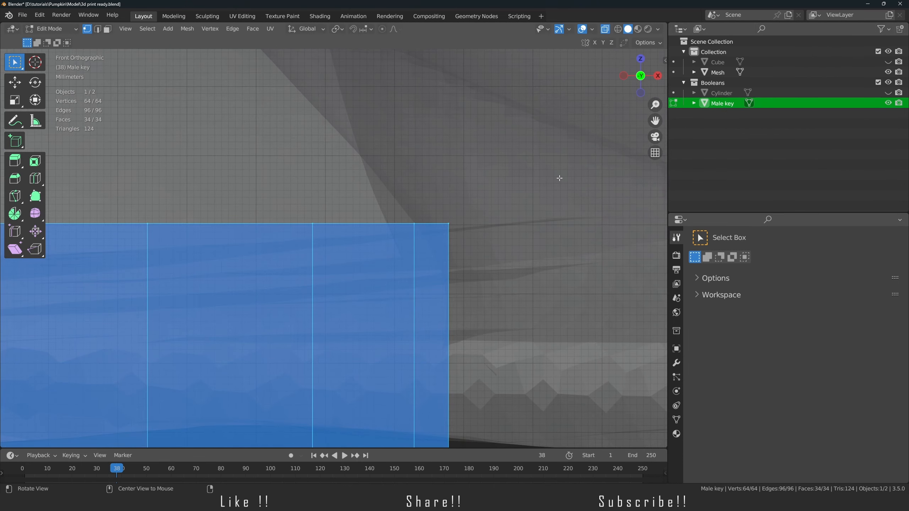
key(alt+s)
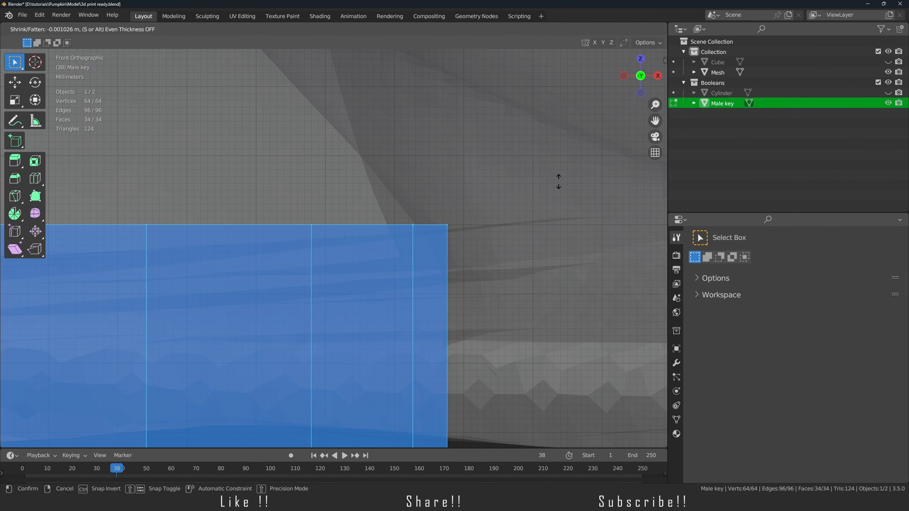
click(558, 182)
scroll(398, 253, down, 8)
key(Tab)
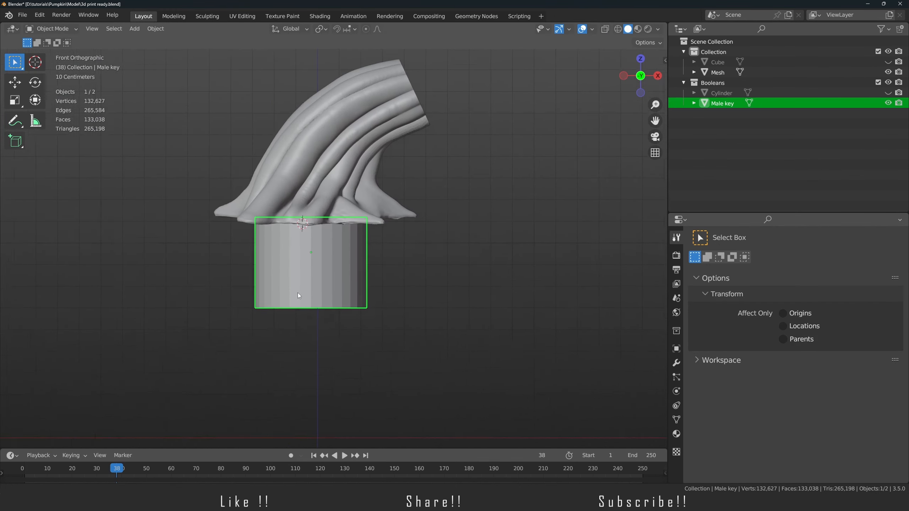
- Raise the Male key's bottom vertices along Z until the cylinder is about half its height
scroll(299, 295, up, 2)
key(Tab)
key(alt+z)
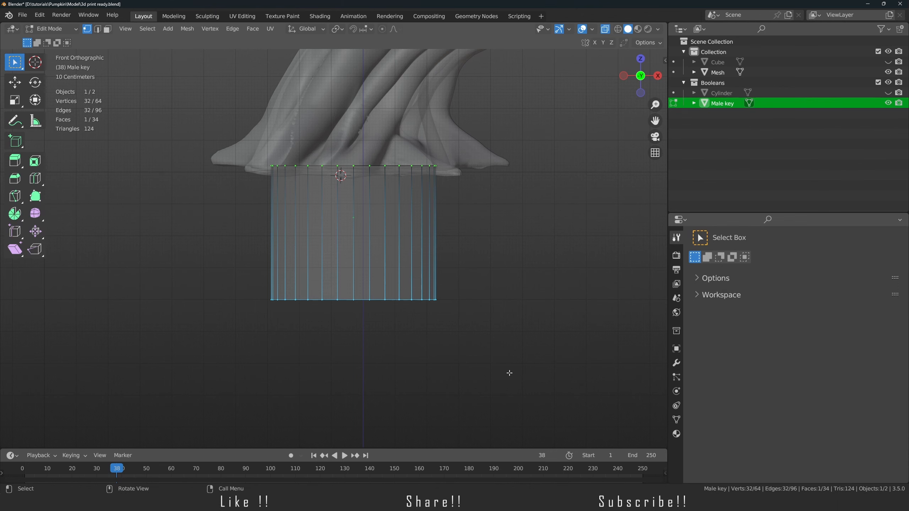
key(g)
key(z)
click(505, 305)
key(alt+z)
key(Tab)
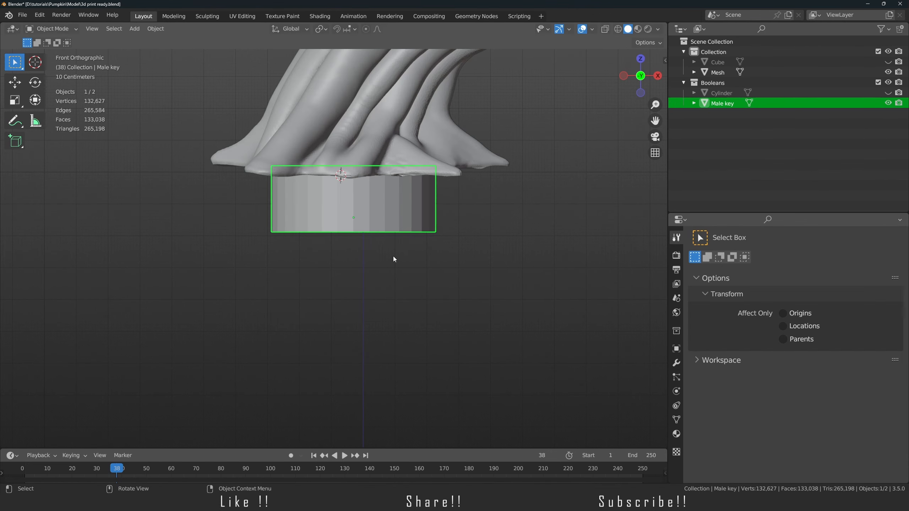
key(KP_Divide)
key(KP_Divide)
key(alt+z)
middle_drag(377, 290, 365, 249)
key(alt+z)
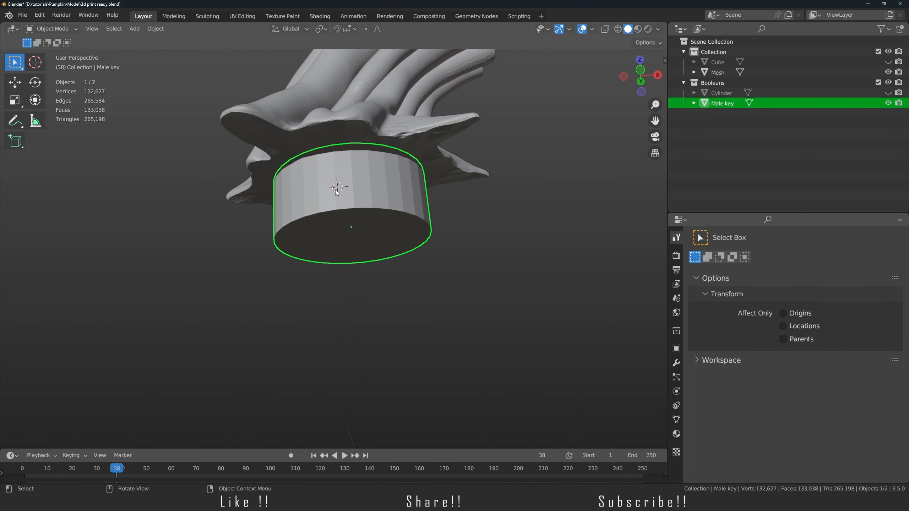
- Show the pumpkin and raise the Male key's bottom face slightly further along Z
middle_drag(343, 197, 513, 166)
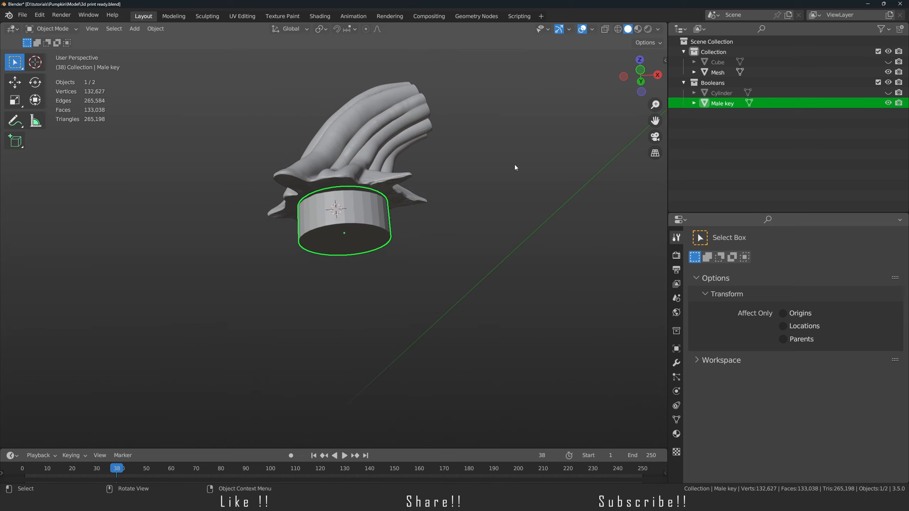
click(888, 62)
middle_drag(262, 302, 341, 233)
scroll(291, 205, up, 3)
scroll(341, 233, up, 1)
key(Tab)
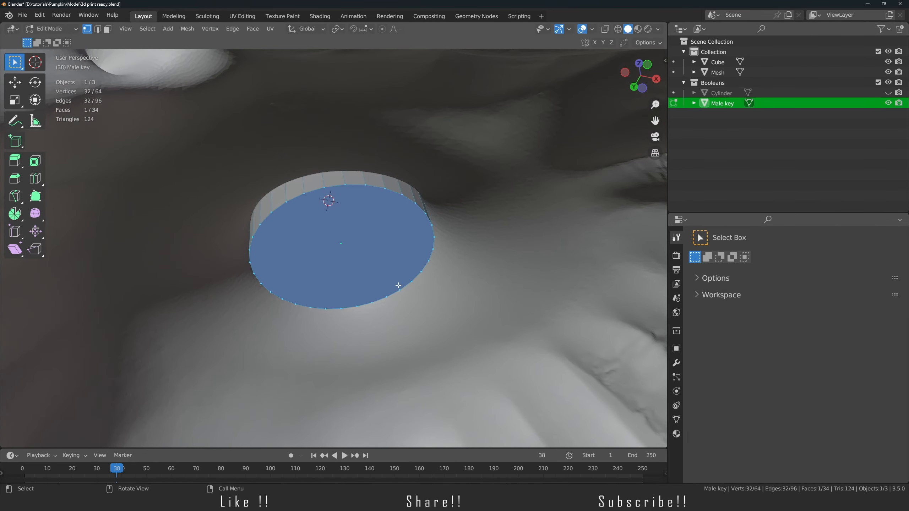
key(g)
key(z)
click(398, 269)
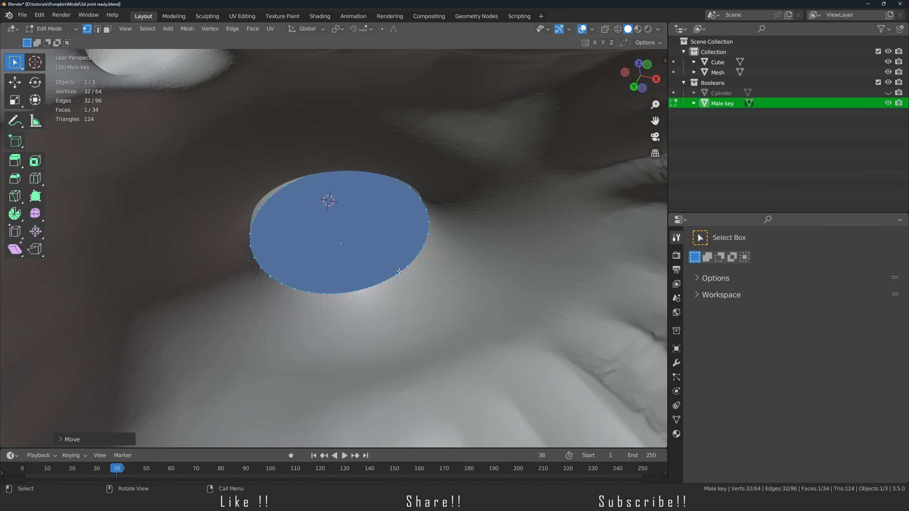
- Scale the Male key's bottom face down slightly so its sides taper, and hide the pumpkin again
key(s)
click(467, 266)
middle_drag(467, 266, 361, 173)
key(KP_Divide)
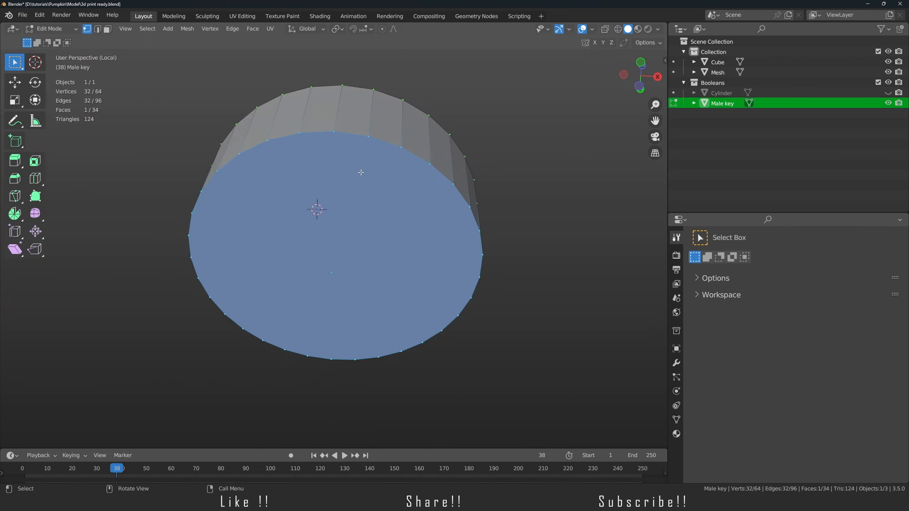
key(KP_1)
key(Tab)
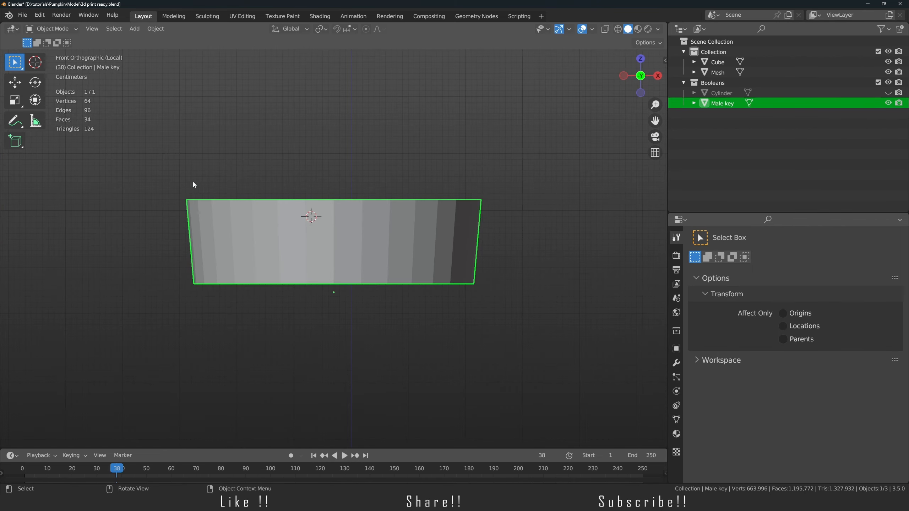
click(888, 62)
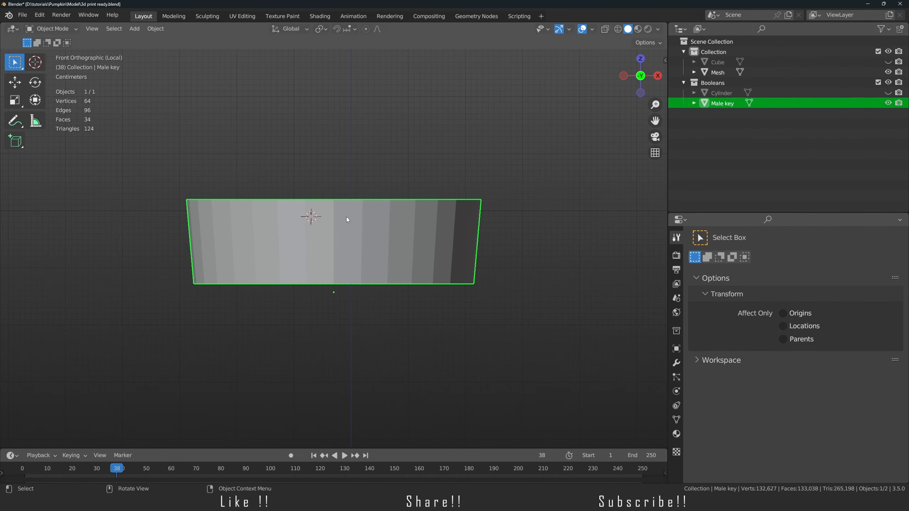
key(KP_Divide)
- Add a Boolean modifier to the stem mesh, set to Union with the Male key as its object
middle_drag(298, 216, 422, 104)
click(486, 138)
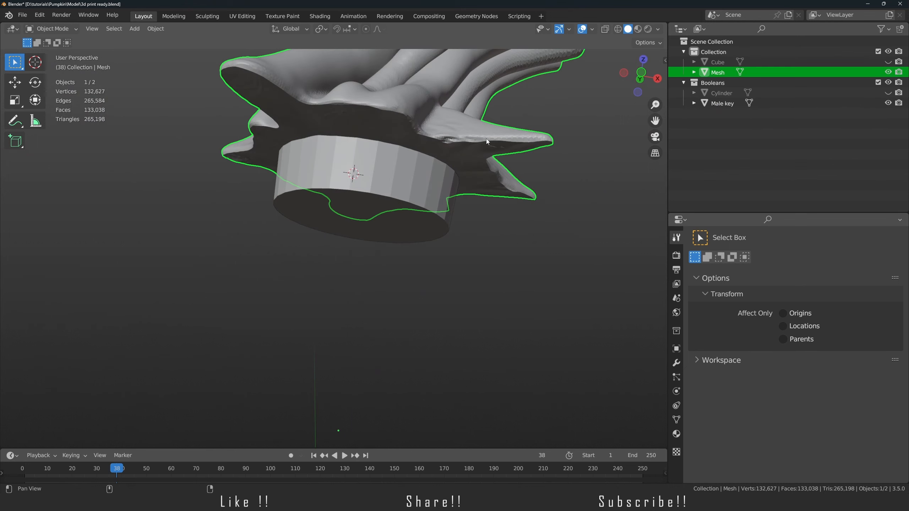
middle_drag(485, 138, 558, 323)
click(677, 363)
click(714, 261)
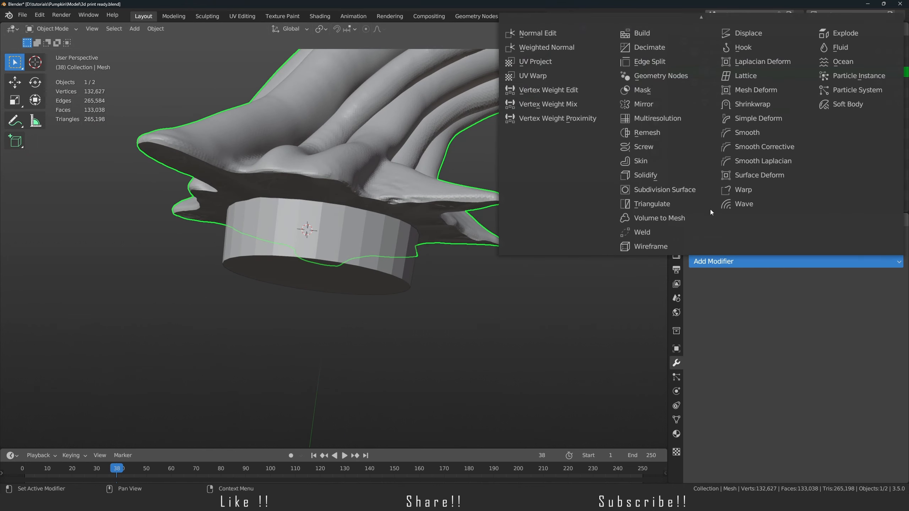
scroll(687, 143, up, 5)
click(667, 73)
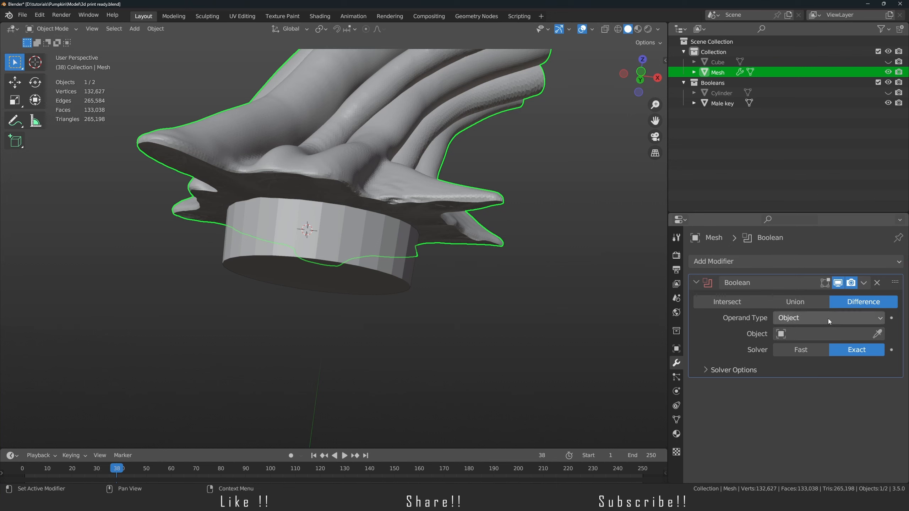
click(803, 305)
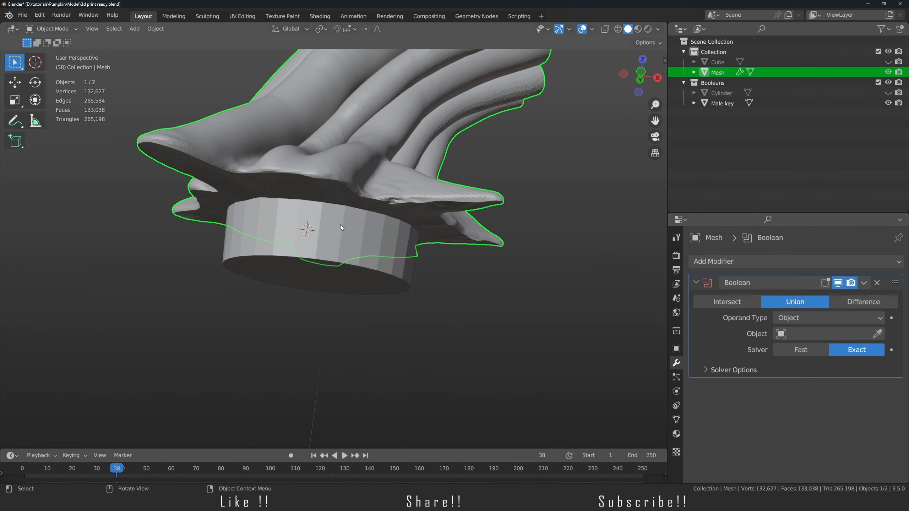
click(871, 335)
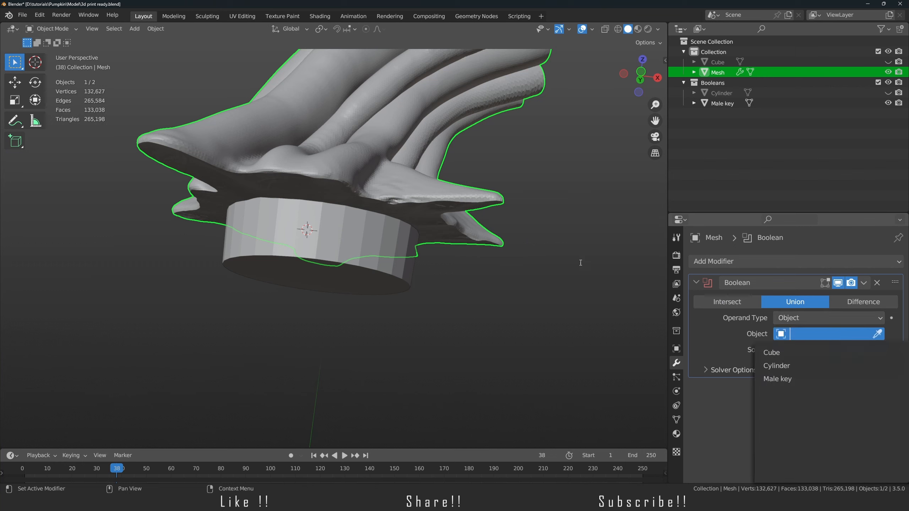
click(876, 334)
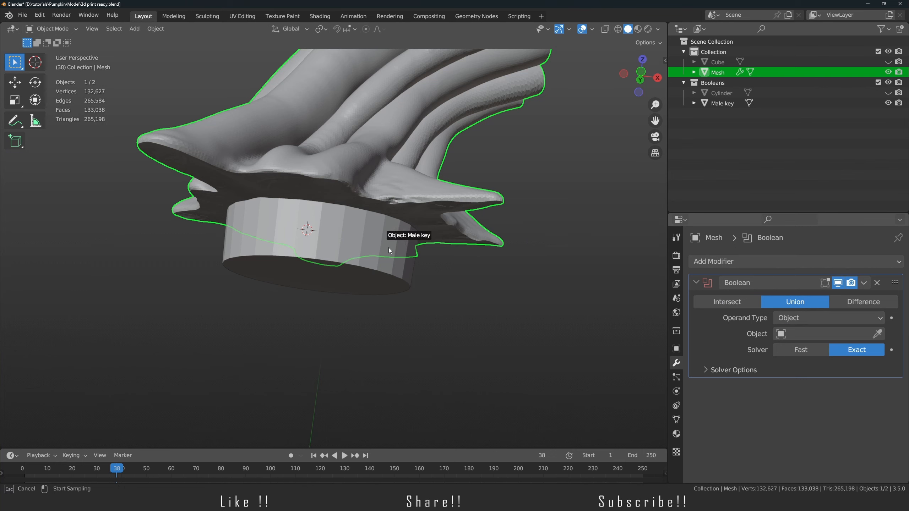
click(389, 247)
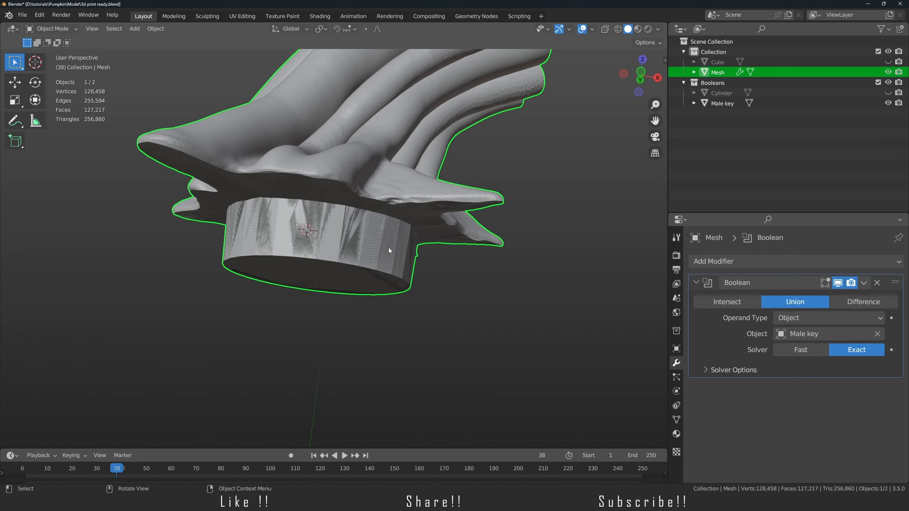
- Inspect the stem joined with the key, and turn off the Boolean modifier's viewport display
shift+middle_drag(360, 252, 368, 312)
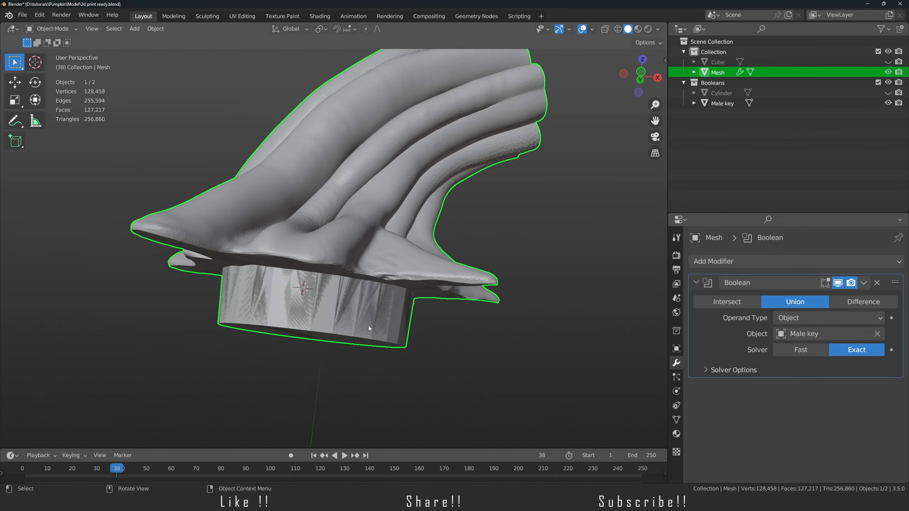
middle_drag(444, 74, 300, 203)
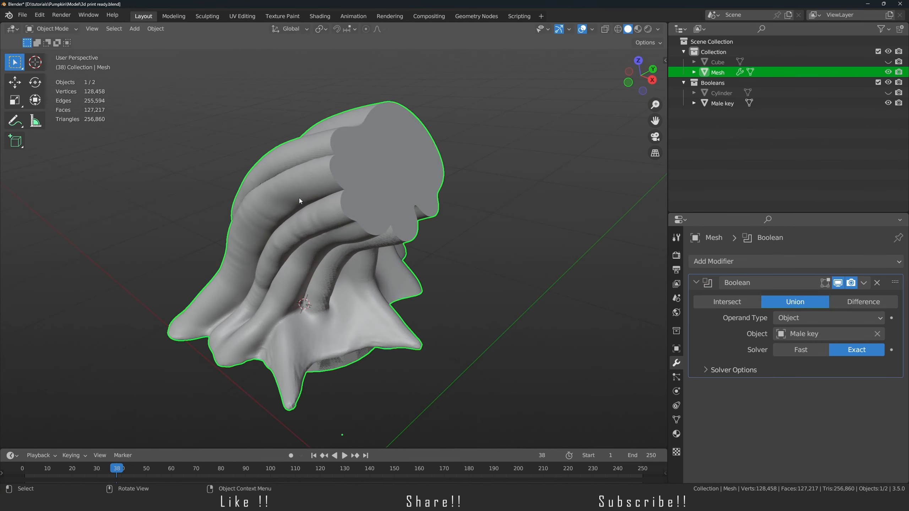
middle_drag(341, 279, 376, 250)
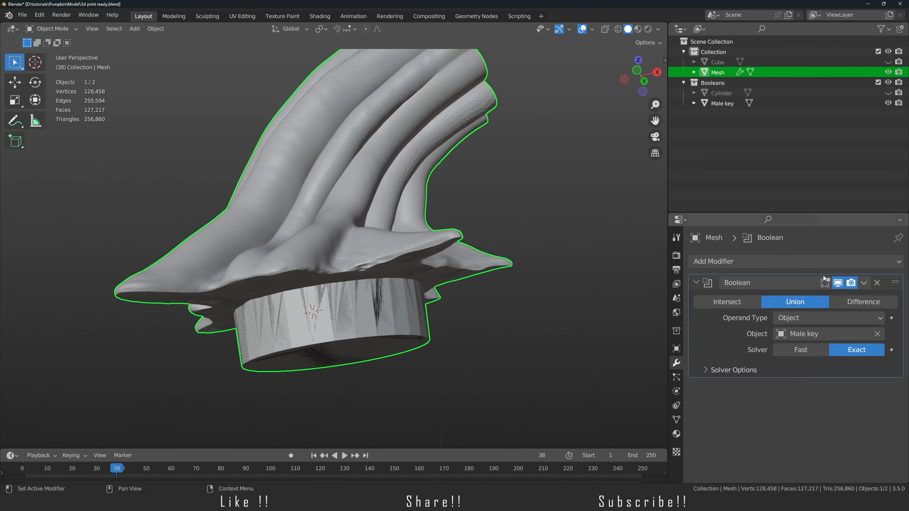
click(838, 283)
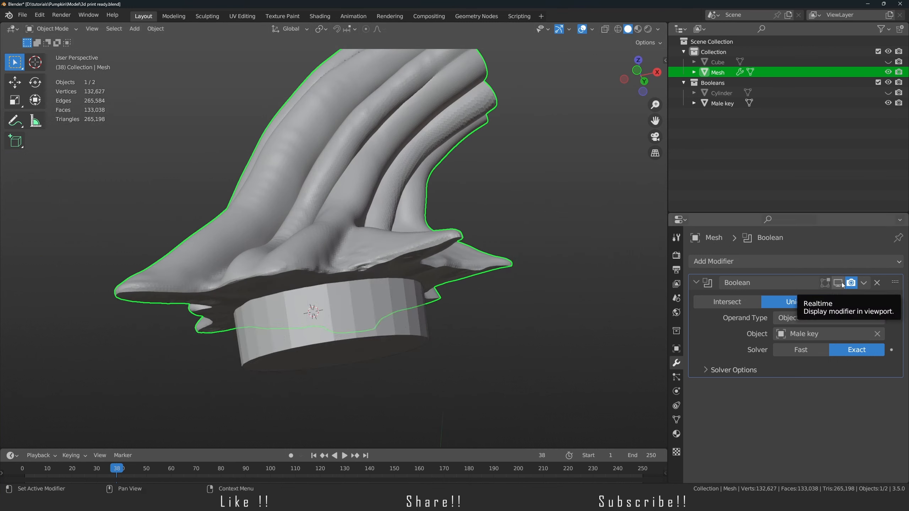
- Add a Decimate modifier to the stem and place it above the Boolean modifier in the stack
click(823, 265)
mouse_move(702, 13)
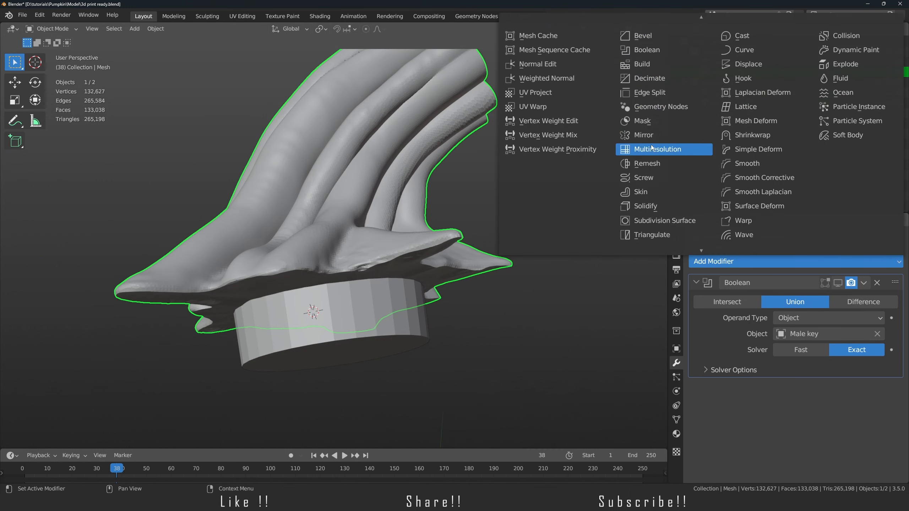
click(662, 79)
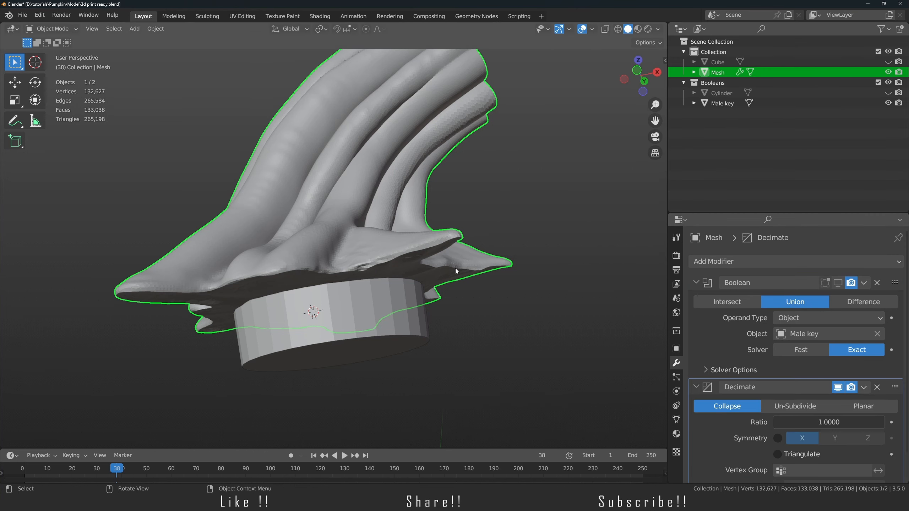
scroll(633, 378, down, 4)
scroll(633, 378, up, 3)
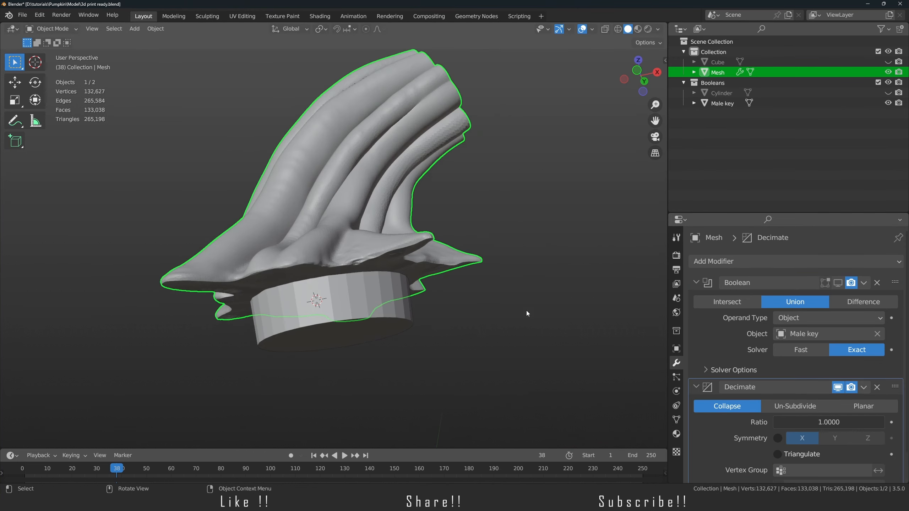
drag(894, 386, 894, 283)
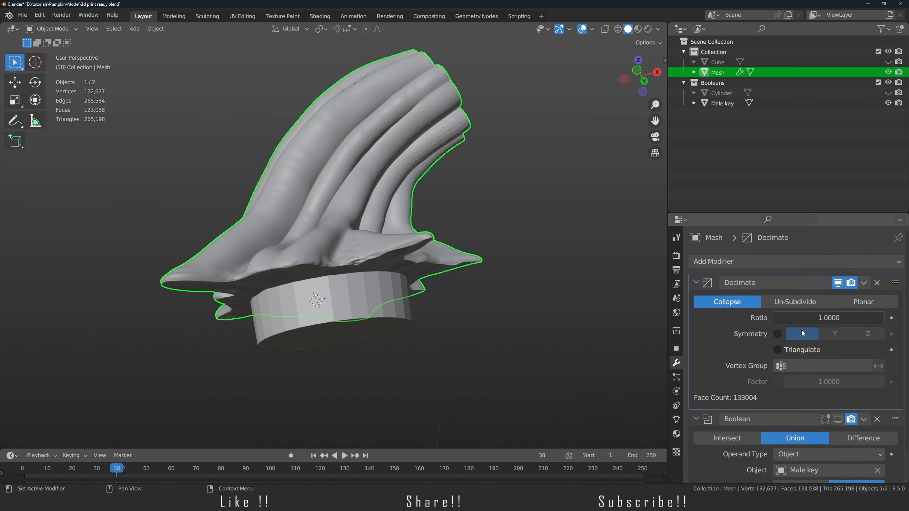
- Set the stem's Decimate ratio to 0.1 and apply that modifier
click(829, 317)
text(.1)
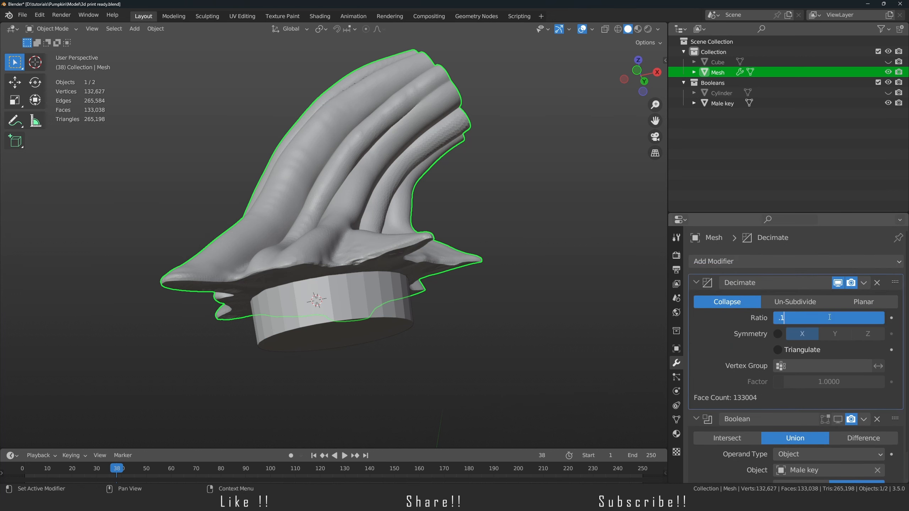
key(Return)
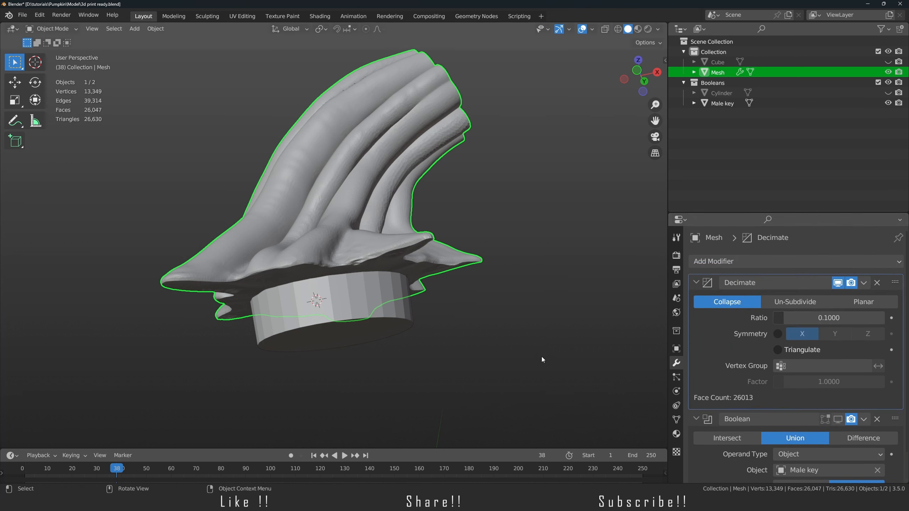
middle_drag(541, 357, 327, 242)
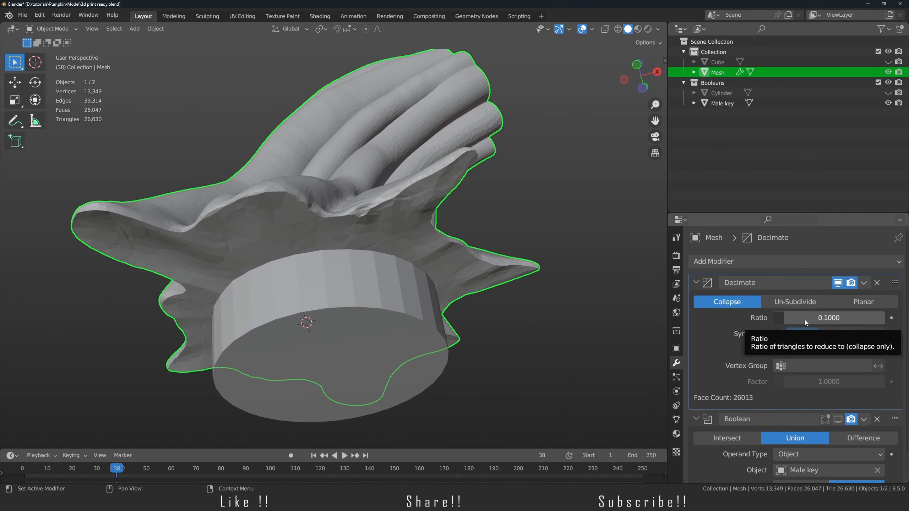
click(863, 283)
click(815, 299)
- Turn the Boolean union's viewport display back on and apply the modifier to the stem
middle_drag(352, 265, 360, 293)
scroll(360, 308, down, 1)
scroll(359, 308, up, 1)
click(839, 284)
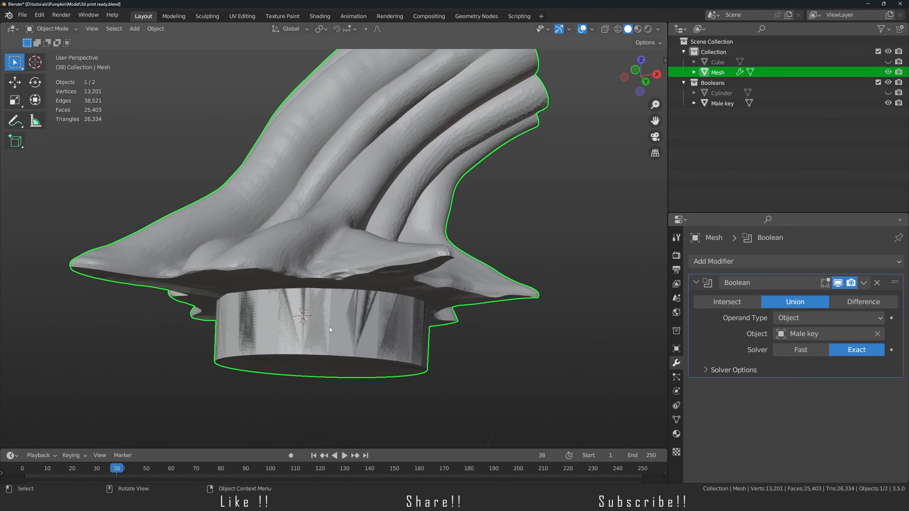
click(863, 283)
click(806, 296)
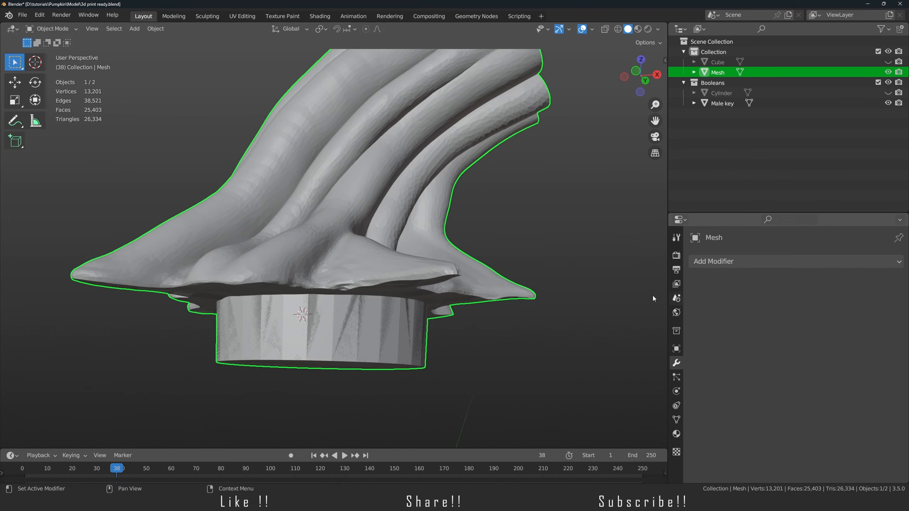
- Exclude the Booleans collection from the view layer and show the pumpkin beneath the stem
click(858, 103)
key(alt+z)
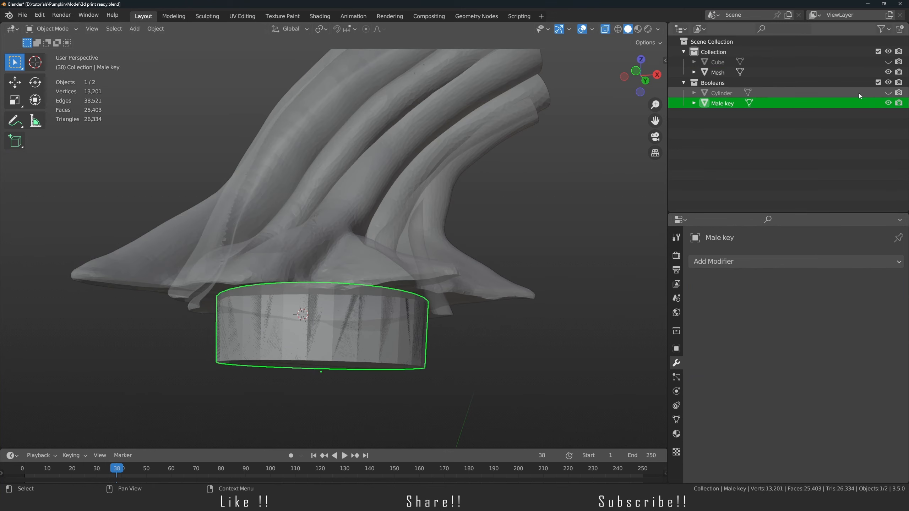
click(878, 82)
key(alt+z)
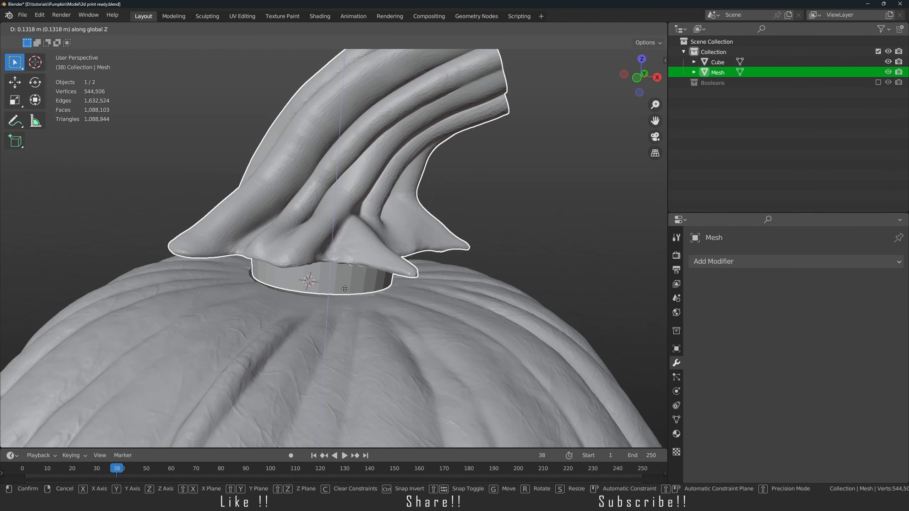
- Test lifting the stem along Z without keeping the move, and examine how its base seats on the pumpkin
right_click(340, 291)
scroll(329, 337, up, 4)
alt+shift+drag(332, 378, 350, 309)
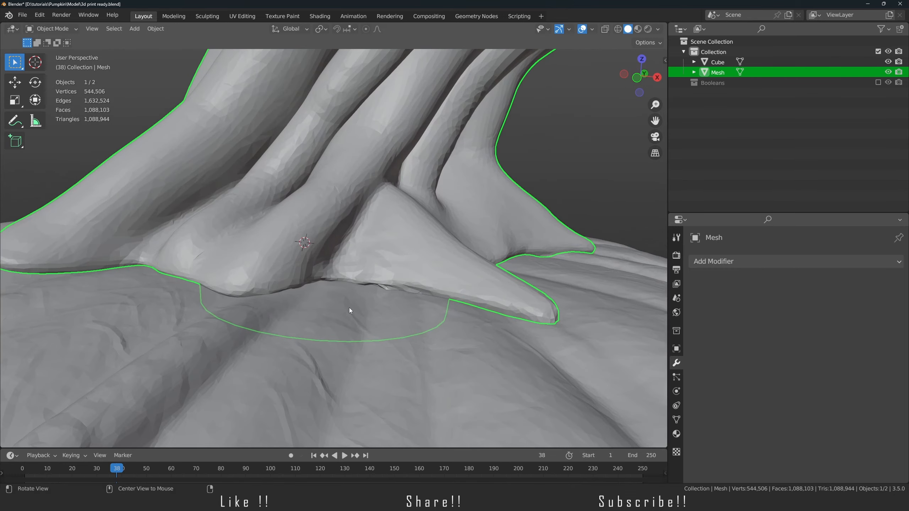
- Try raising the stem along Z far enough to expose its key above the pumpkin, without keeping the move
key(g)
key(z)
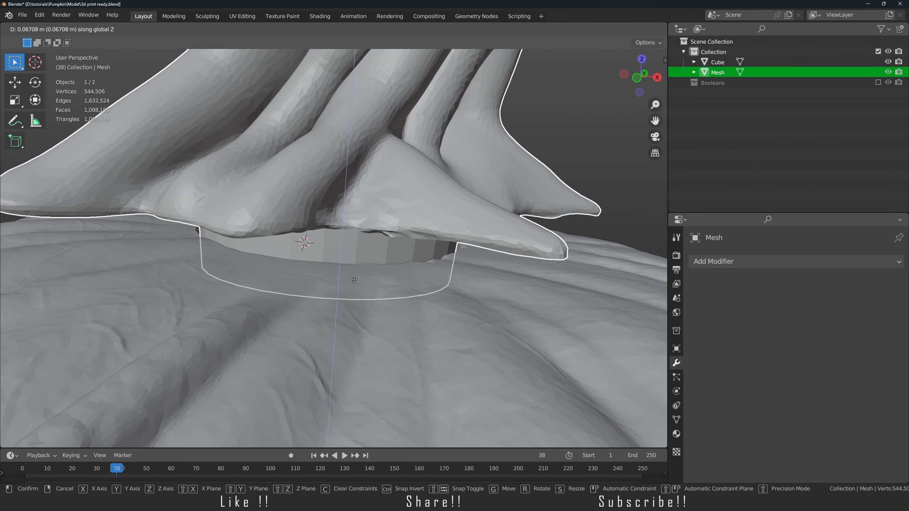
click(353, 280)
scroll(353, 245, down, 5)
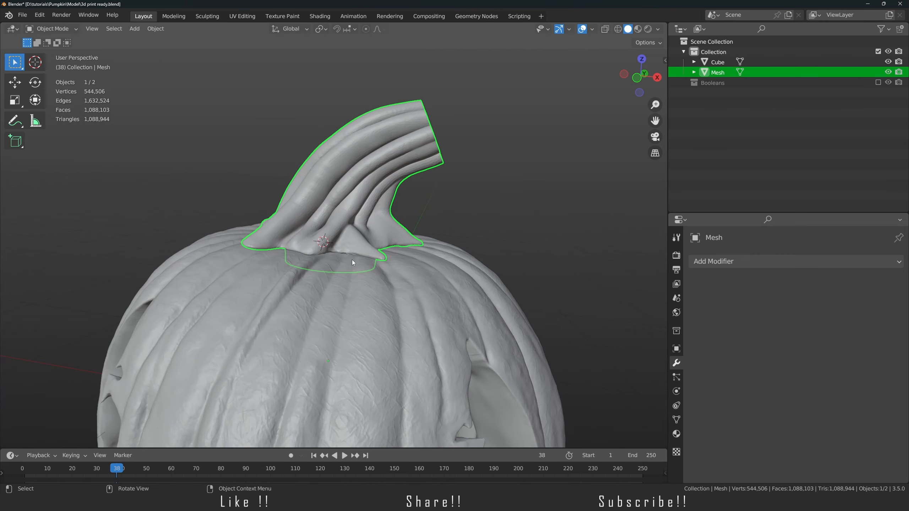
- Deselect everything, review the whole pumpkin with its stem seated, and save the file
scroll(352, 260, down, 5)
key(alt+a)
middle_drag(321, 269, 378, 250)
scroll(378, 251, up, 2)
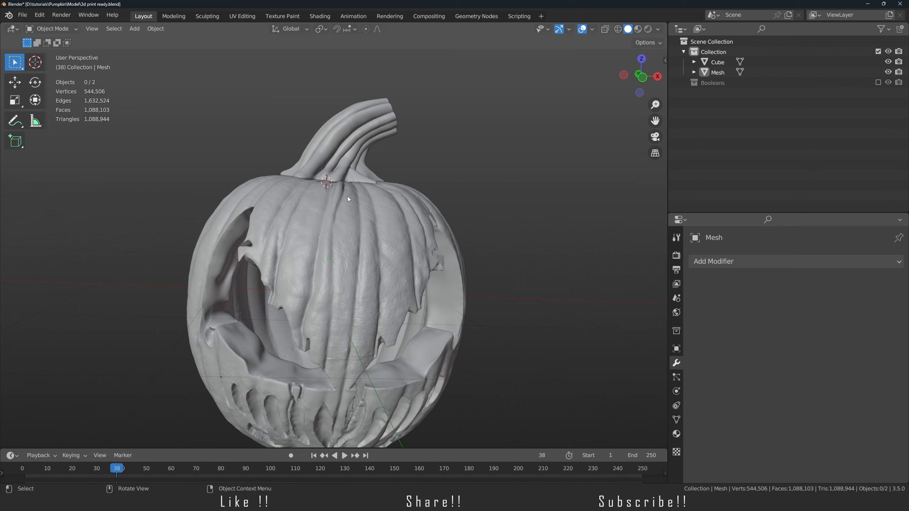
middle_drag(352, 213, 391, 298)
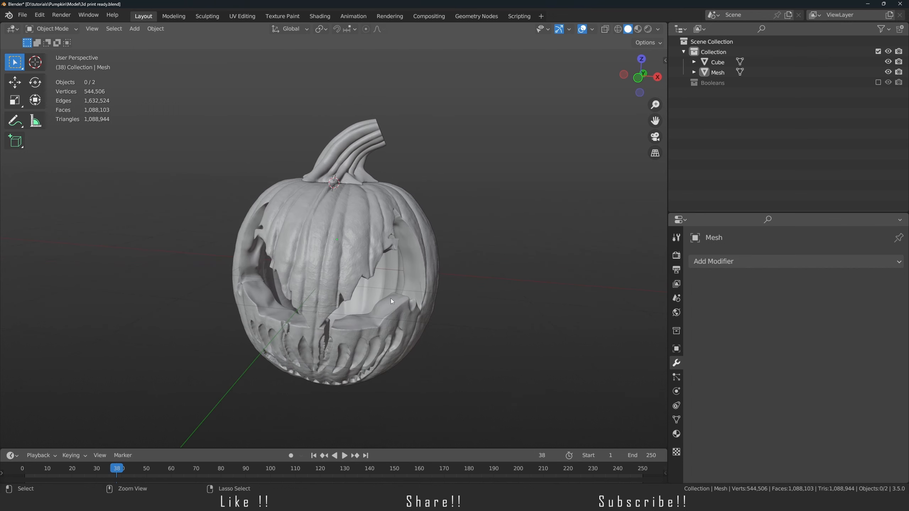
key(ctrl+s)
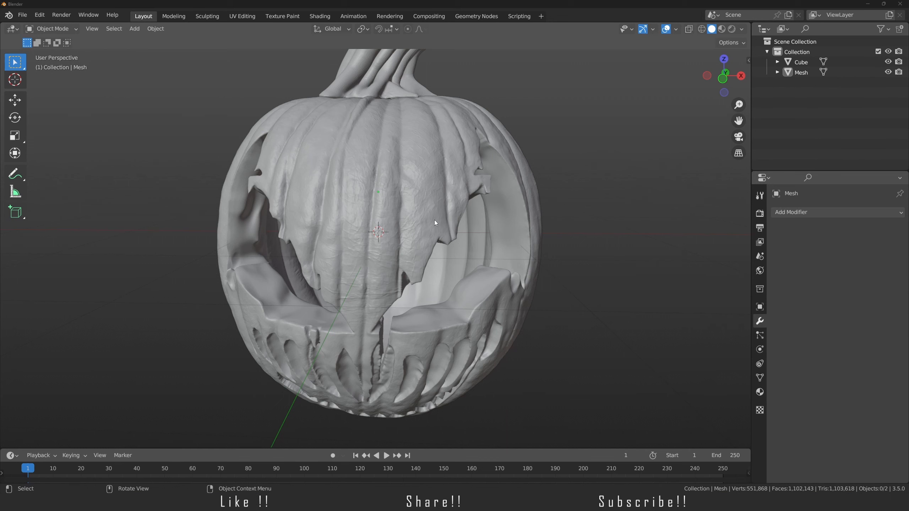
- Hide the stem temporarily to inspect the pumpkin's top where it attaches, and bring the stem back
drag(415, 223, 409, 262)
shift+middle_drag(390, 161, 396, 274)
key(alt+a)
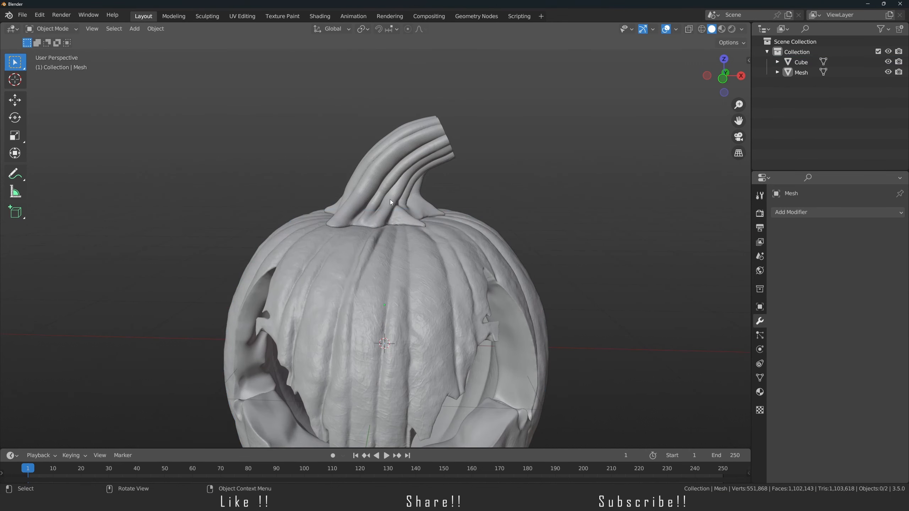
click(390, 200)
key(h)
middle_drag(390, 199, 399, 270)
scroll(406, 288, up, 2)
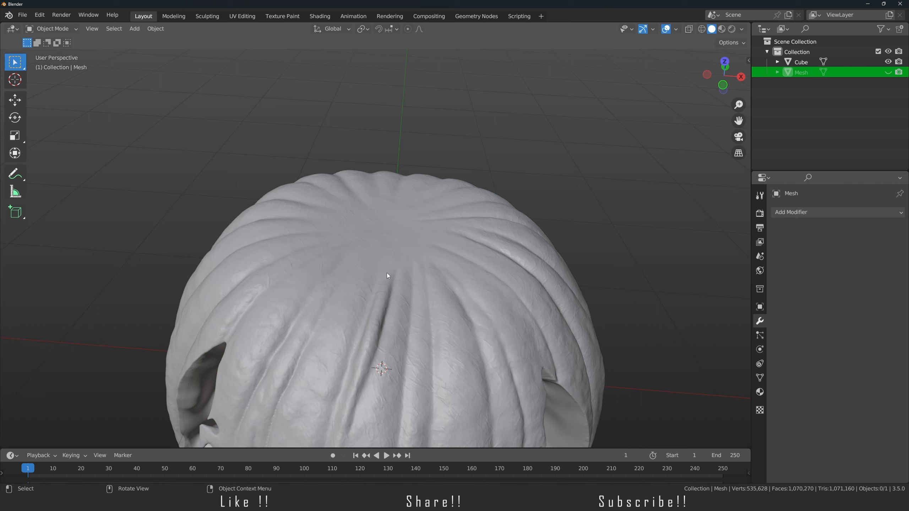
key(alt+h)
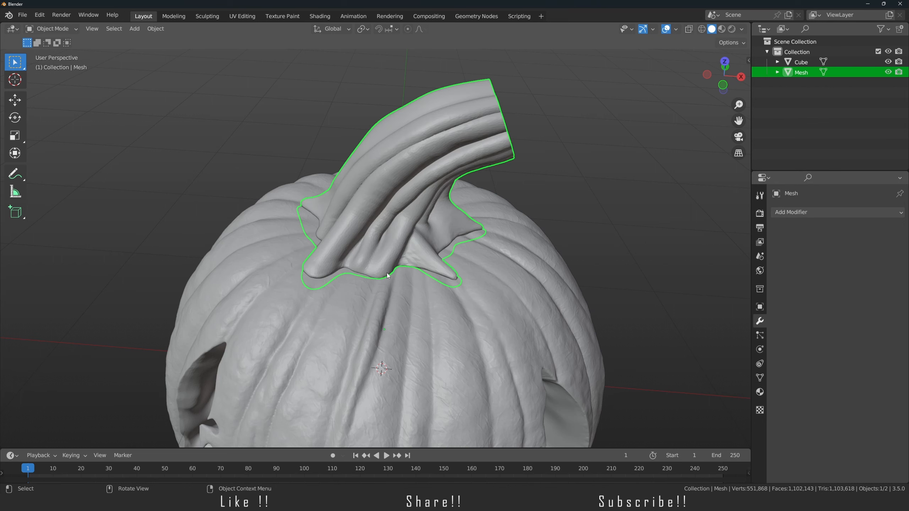
key(alt+a)
click(365, 282)
scroll(373, 288, up, 2)
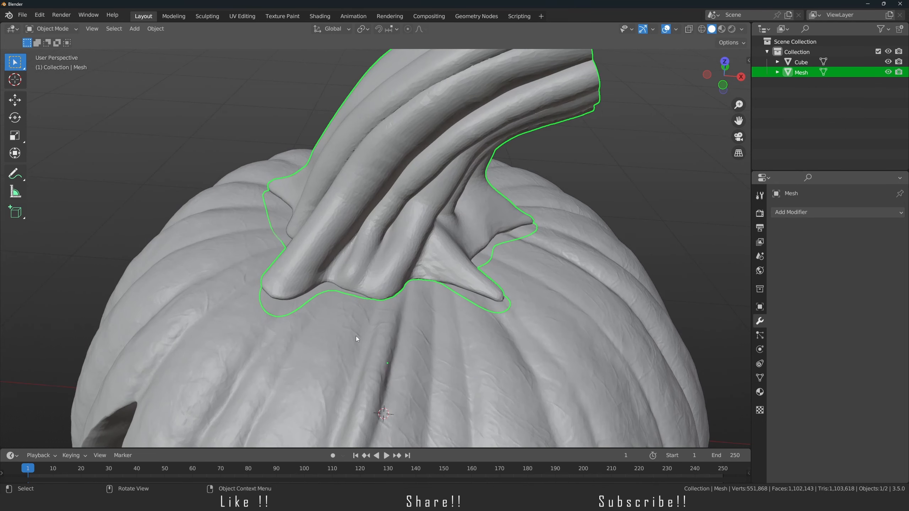
- Isolate the pumpkin in Local View seen from the top and switch it to Sculpt Mode
click(355, 340)
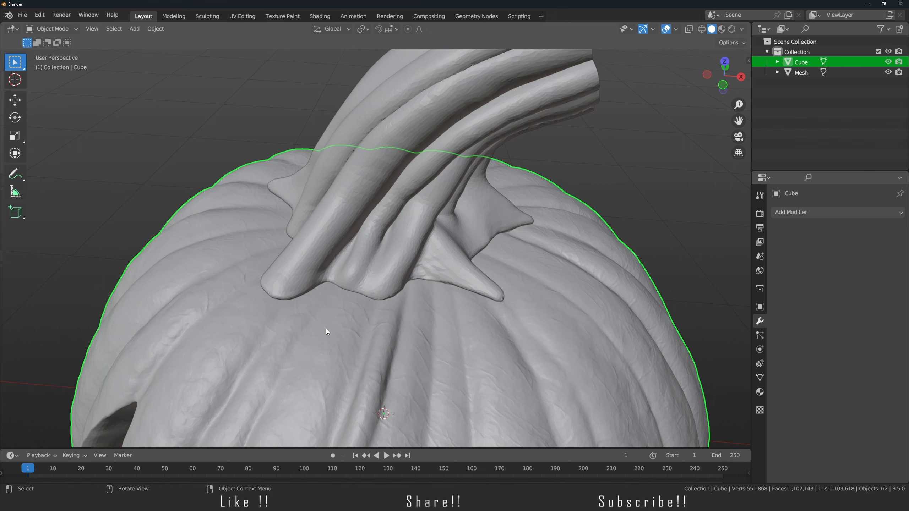
key(KP_Divide)
key(KP_7)
scroll(353, 269, up, 5)
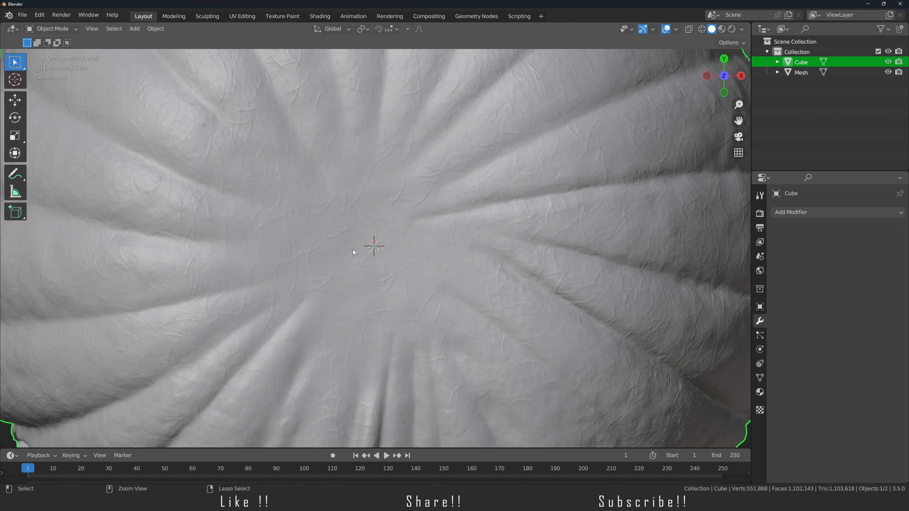
key(ctrl+Tab)
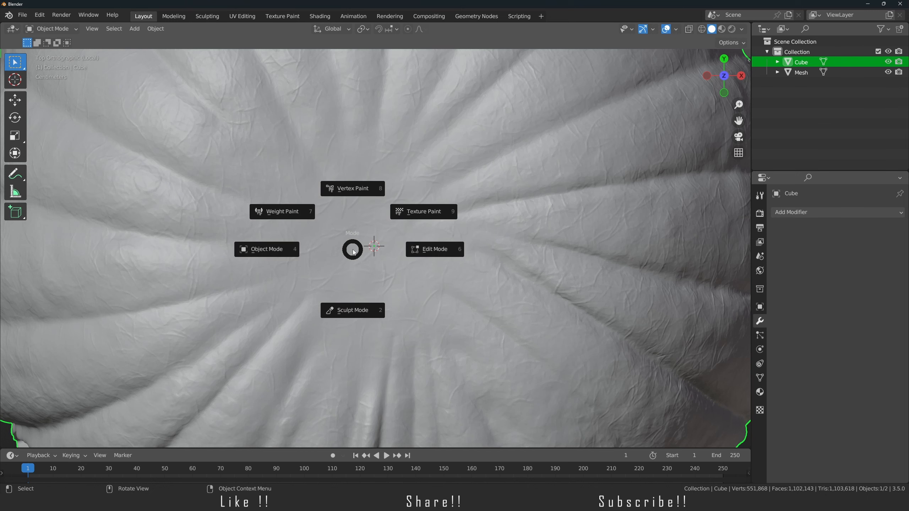
click(352, 310)
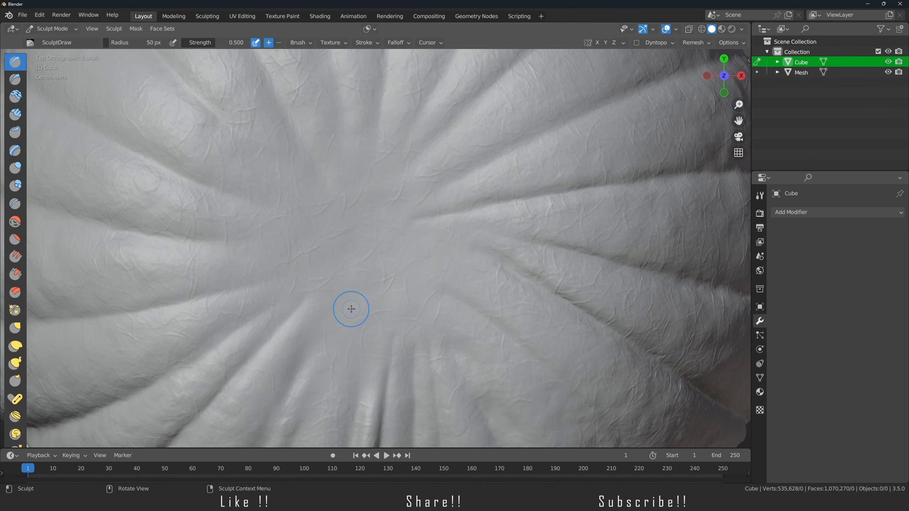
- Smooth the wrinkled centre of the pumpkin's top using the Smooth brush with a 185 px radius
key(f)
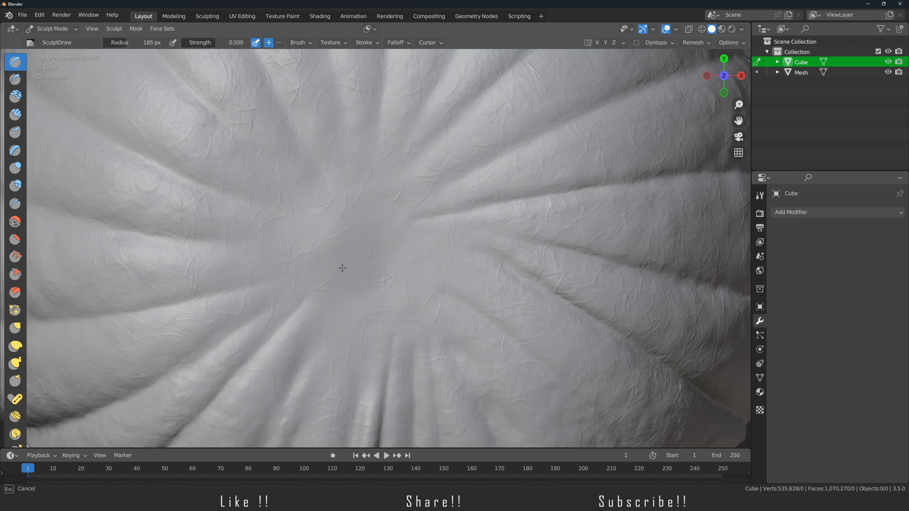
click(343, 268)
click(15, 222)
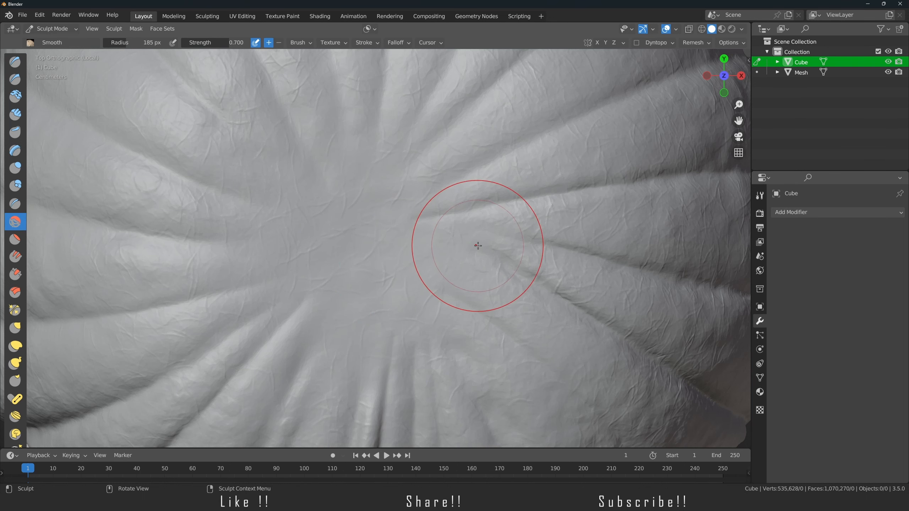
drag(478, 246, 338, 217)
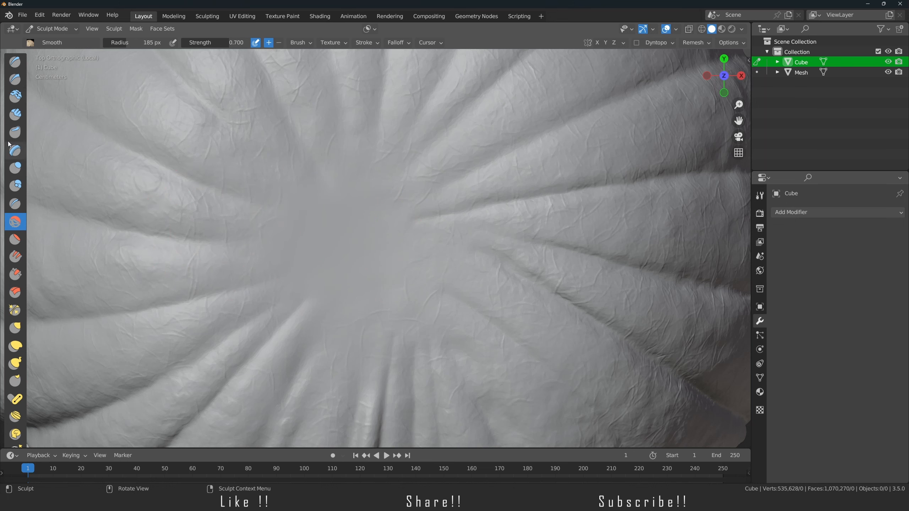
- Leave Local View and, with the Draw brush at 67 px radius, smooth the pumpkin surface around the stem's longest front lobe
click(14, 61)
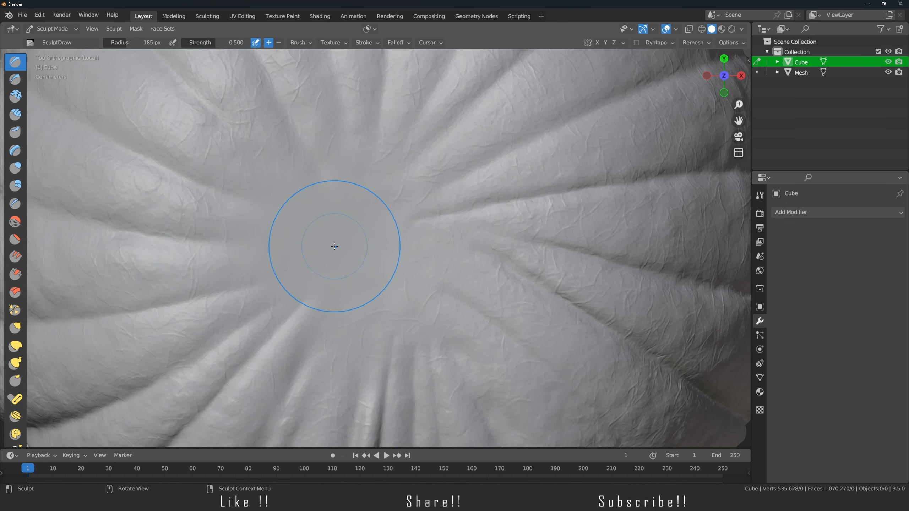
key(KP_Divide)
mouse_move(336, 247)
middle_down()
mouse_move(348, 285)
mouse_move(338, 251)
middle_up()
scroll(338, 250, up, 1)
key(f)
click(321, 290)
shift+middle_drag(321, 290, 320, 268)
scroll(320, 268, up, 1)
drag(320, 268, 299, 346)
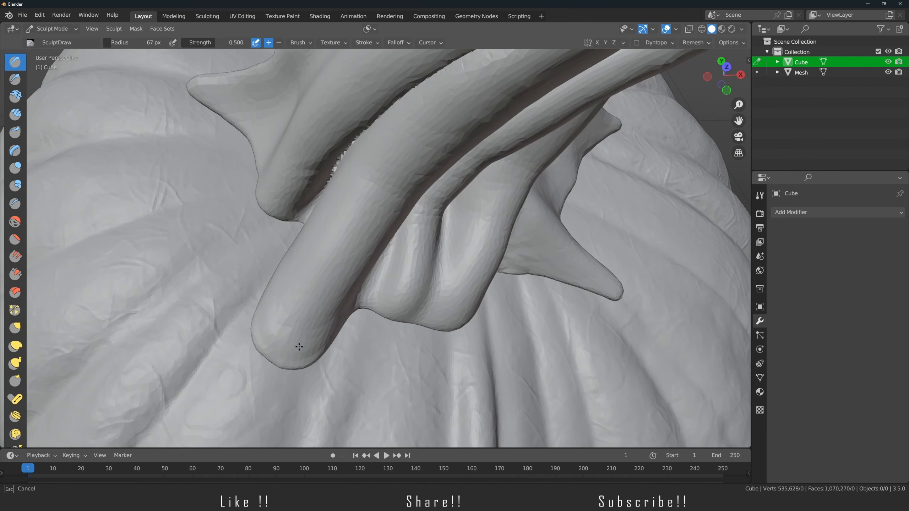
drag(332, 274, 336, 276)
- Set the brush radius to 105 px and smooth the pumpkin surface around the stem's front lobes and pointed tips
middle_drag(359, 276, 345, 270)
key(f)
click(338, 278)
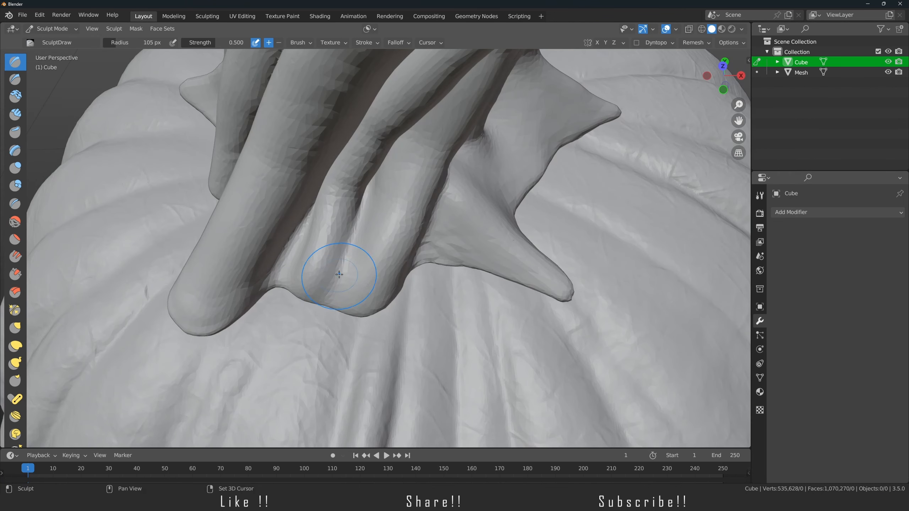
drag(339, 280, 347, 290)
middle_drag(472, 252, 445, 259)
drag(345, 243, 383, 264)
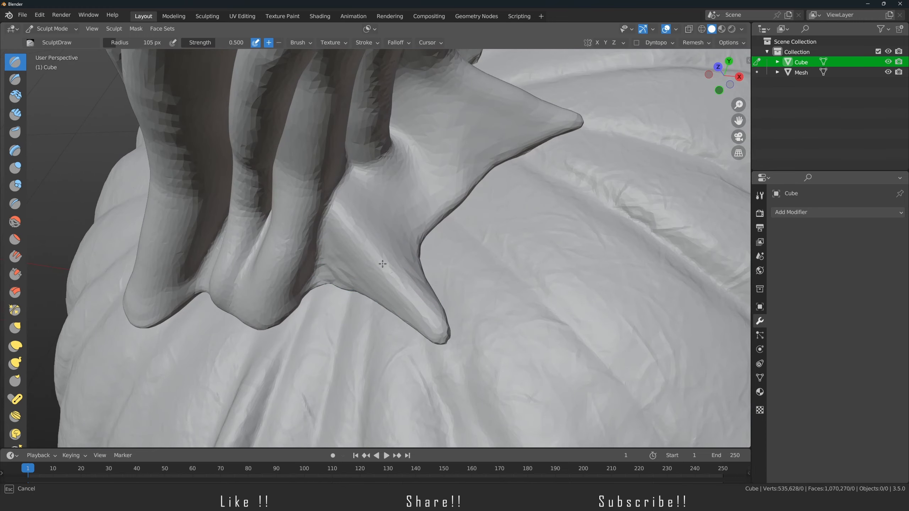
drag(434, 311, 440, 323)
middle_drag(450, 223, 426, 254)
drag(378, 298, 377, 276)
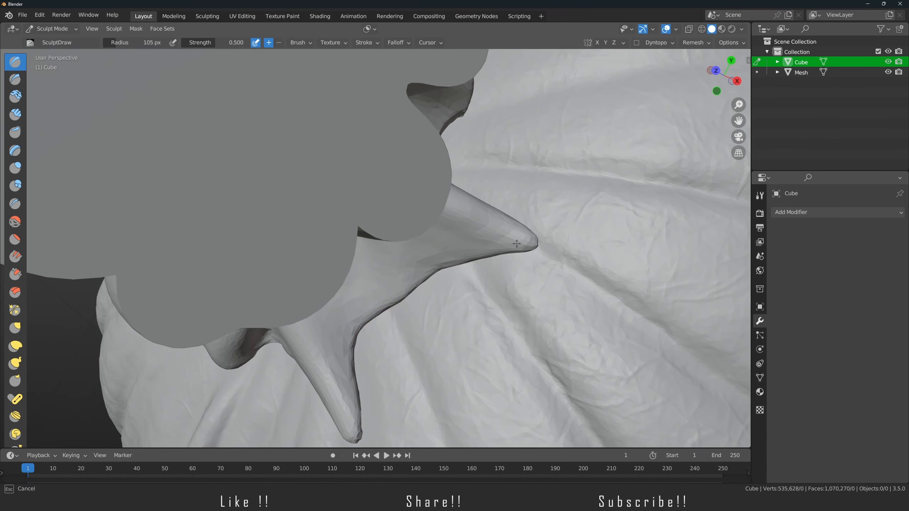
- Smooth the pumpkin surface around the stem's remaining side and back lobes with the same brush
drag(517, 244, 515, 245)
middle_drag(515, 244, 401, 286)
mouse_move(304, 256)
mouse_down()
mouse_move(294, 250)
mouse_move(329, 265)
mouse_move(332, 229)
mouse_up()
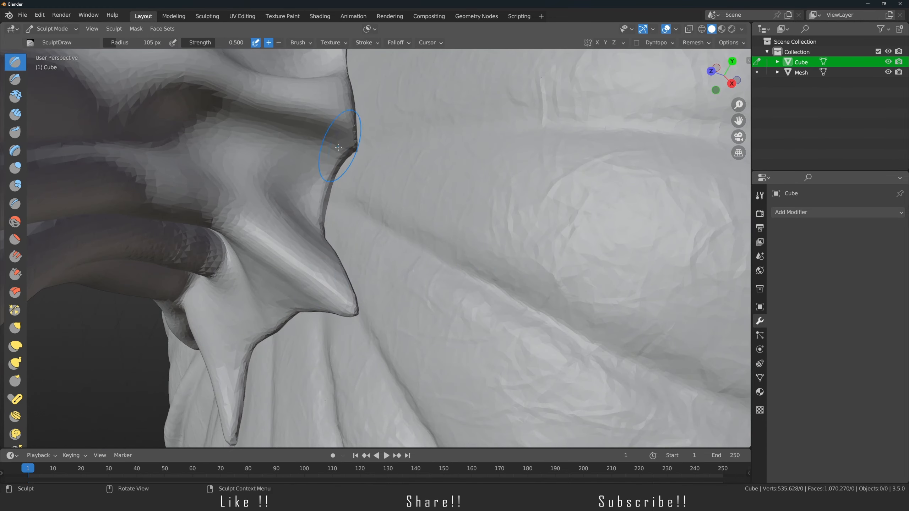
mouse_move(338, 147)
middle_down()
mouse_move(381, 233)
mouse_move(411, 238)
middle_up()
drag(410, 238, 418, 235)
middle_drag(407, 210, 456, 272)
drag(456, 272, 459, 273)
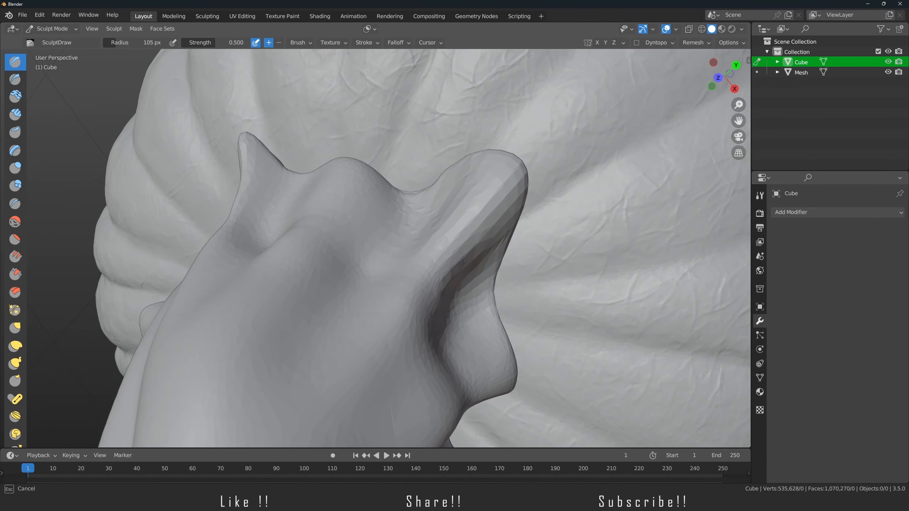
middle_drag(425, 217, 385, 203)
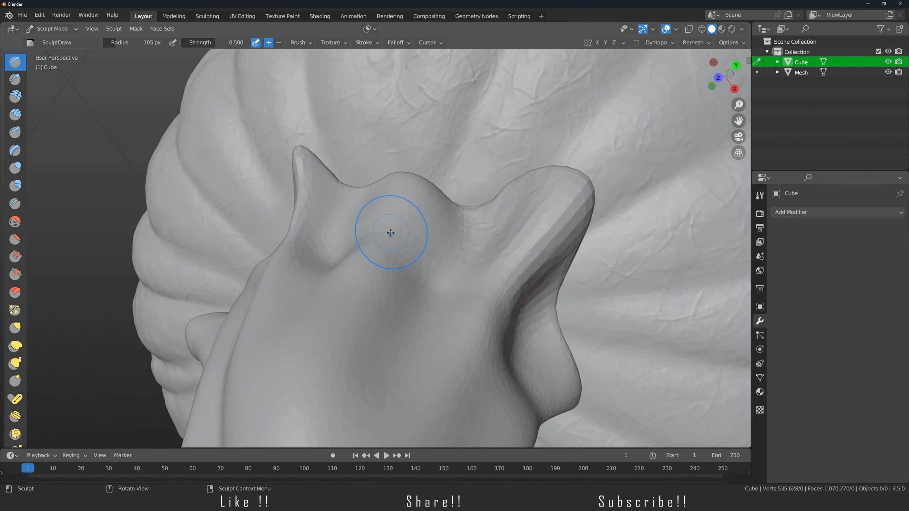
middle_drag(355, 240, 442, 227)
middle_drag(348, 181, 348, 182)
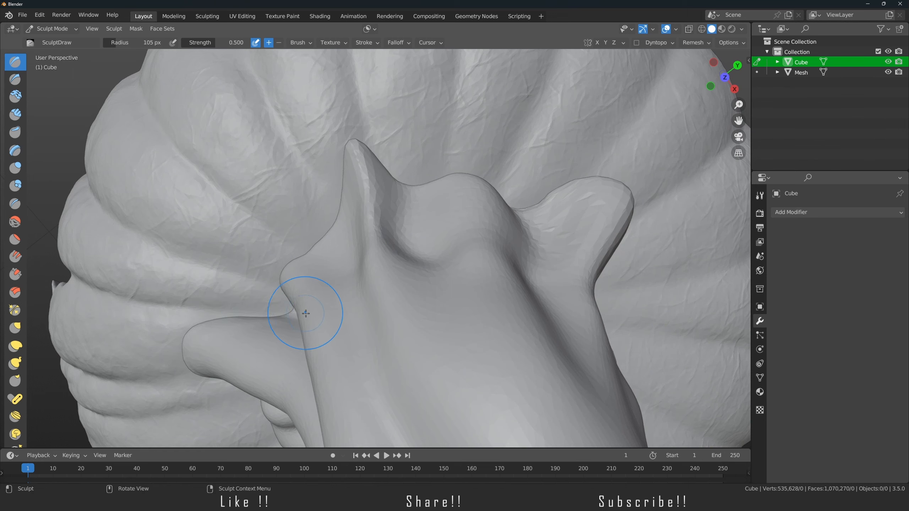
- Isolate the pumpkin from above and smooth the inner rib ends around its top centre with an 89 px brush
key(KP_Divide)
key(KP_7)
scroll(322, 210, up, 6)
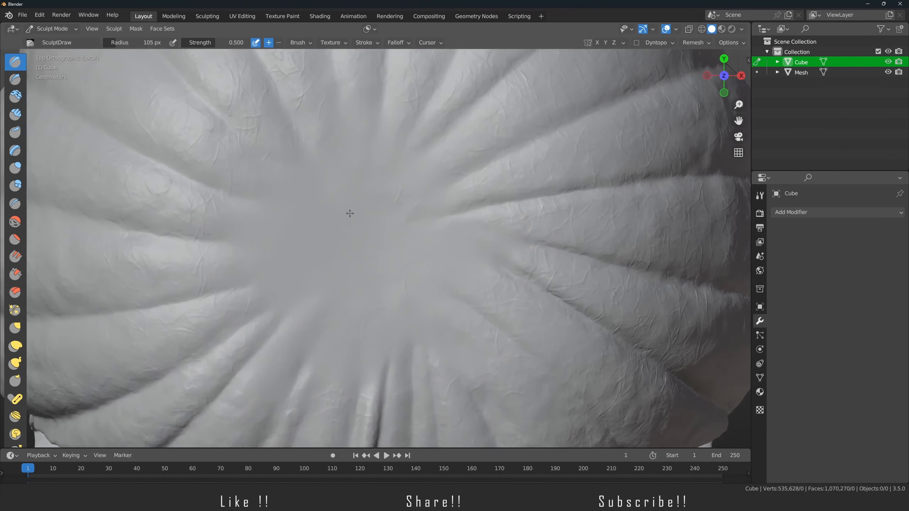
key(f)
click(322, 210)
drag(369, 176, 386, 185)
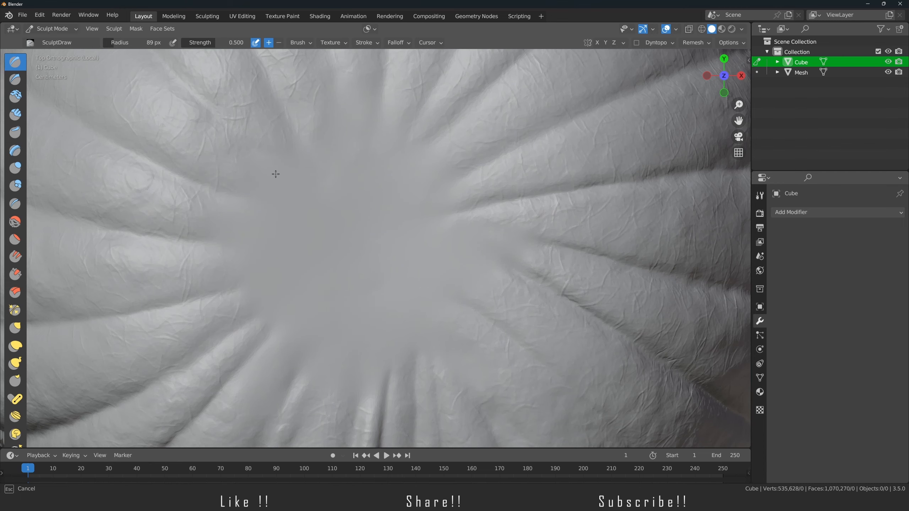
middle_drag(372, 296, 365, 234)
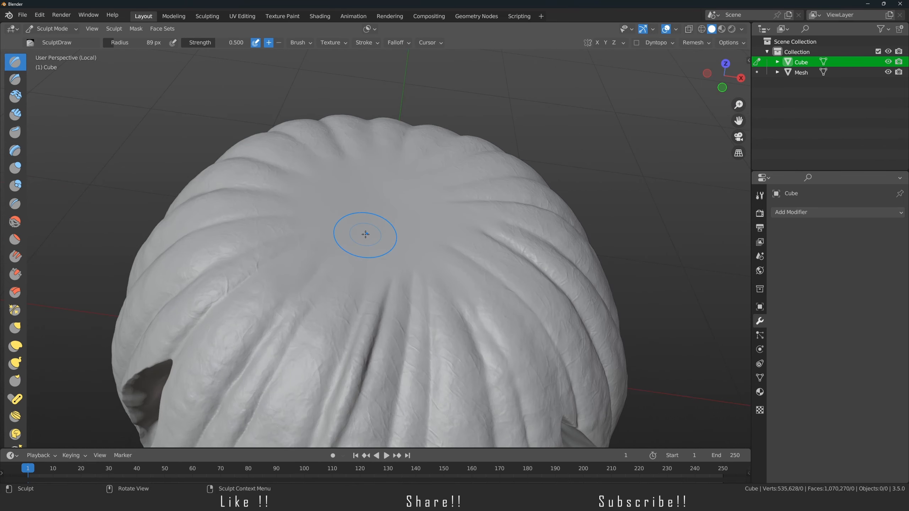
mouse_move(365, 237)
middle_down()
mouse_move(365, 312)
mouse_move(388, 243)
mouse_move(380, 245)
middle_up()
scroll(372, 272, up, 3)
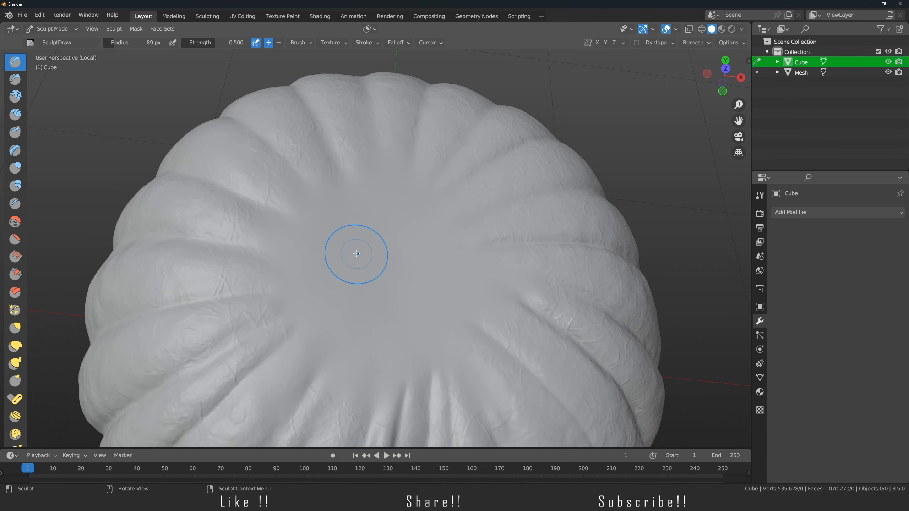
- Set the brush radius to 128 px and smooth the middle of the pumpkin's top once more
key(f)
click(391, 278)
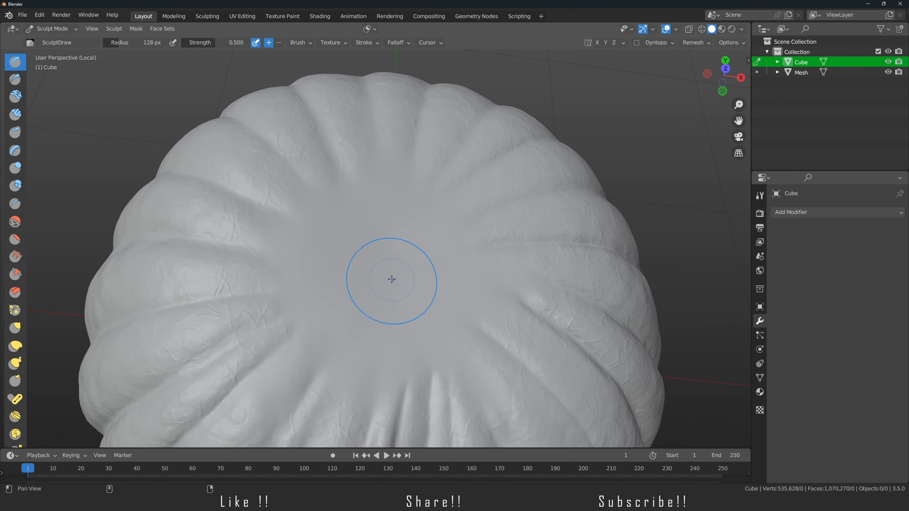
shift+middle_drag(391, 280, 390, 266)
mouse_move(357, 267)
mouse_down()
mouse_move(336, 273)
mouse_move(347, 298)
mouse_move(365, 261)
mouse_up()
- Leave Local View to check the stem against the smoothed pumpkin top, and return to Object Mode
scroll(374, 261, down, 1)
key(KP_Divide)
middle_drag(374, 263, 334, 184)
scroll(439, 243, up, 2)
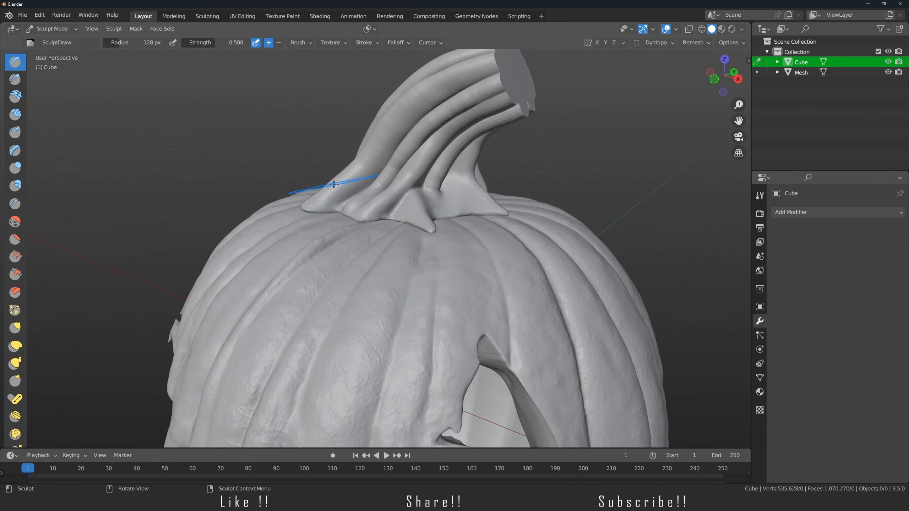
click(61, 29)
click(57, 43)
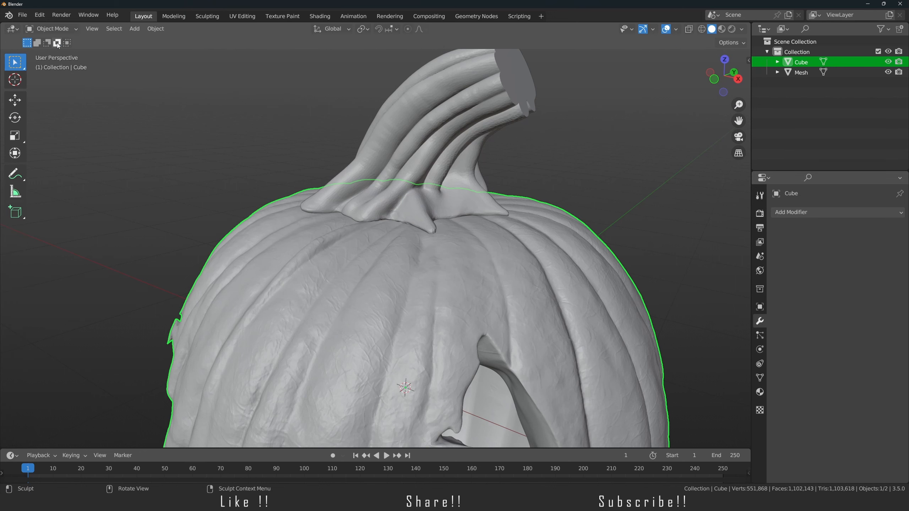
- Select the stem, check its overlap with the pumpkin in X-ray, and add a Boolean modifier to it
click(384, 193)
middle_drag(383, 193, 385, 255)
ctrl+alt+drag(385, 254, 385, 239)
key(alt+z)
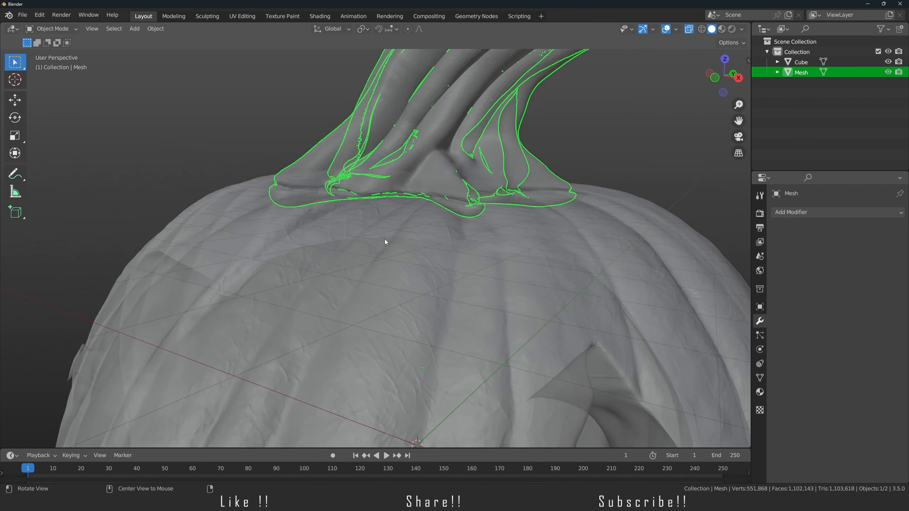
key(alt+z)
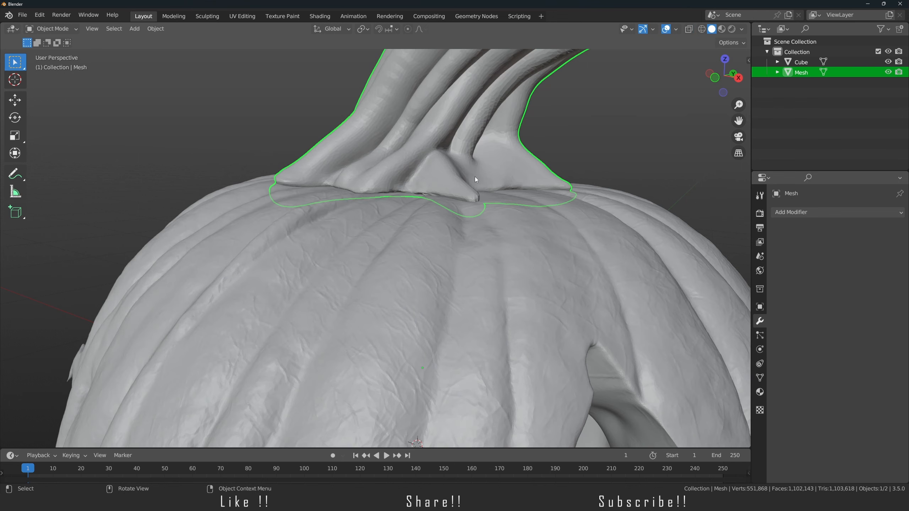
click(794, 212)
click(691, 264)
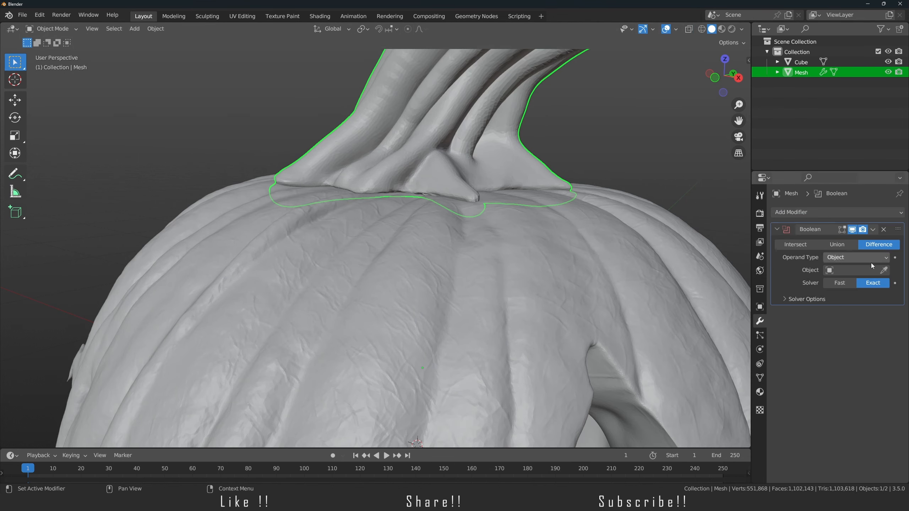
- Subtract the pumpkin from the stem's base using the Boolean Difference, apply the modifier, and clear the selection after checking the fit
click(883, 270)
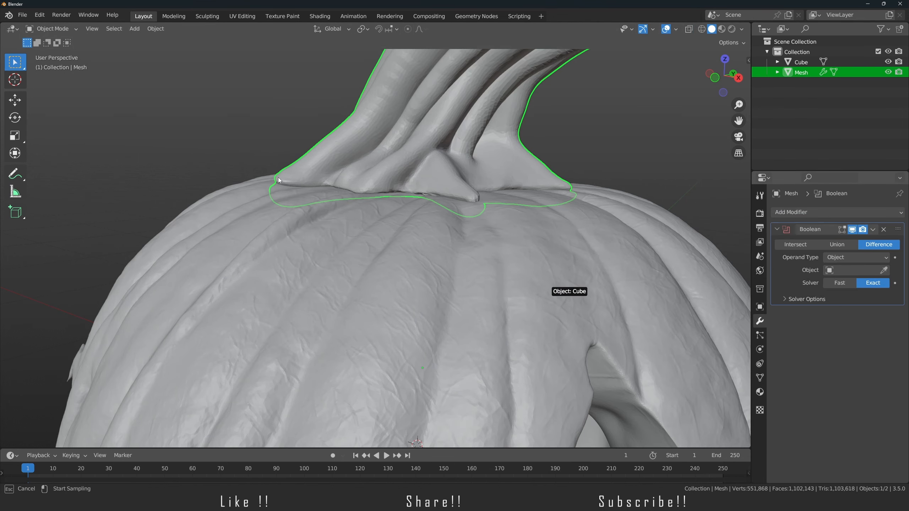
click(373, 205)
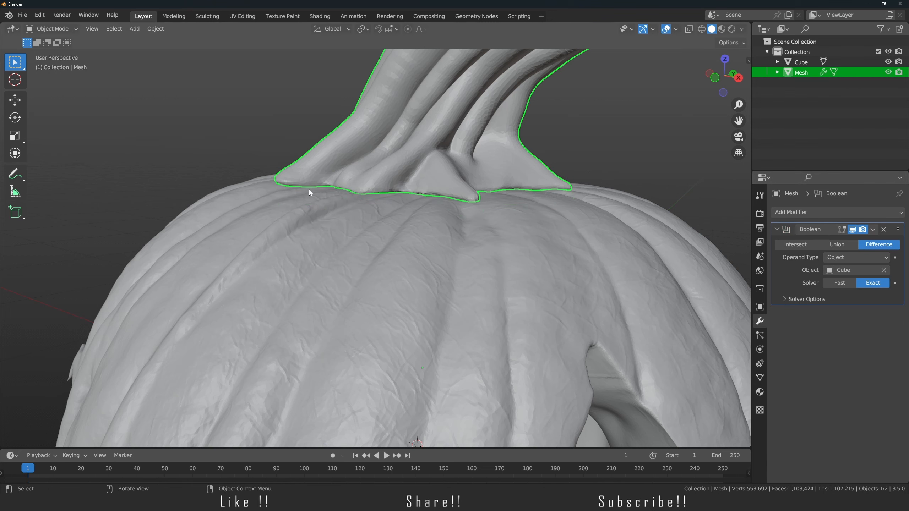
click(873, 229)
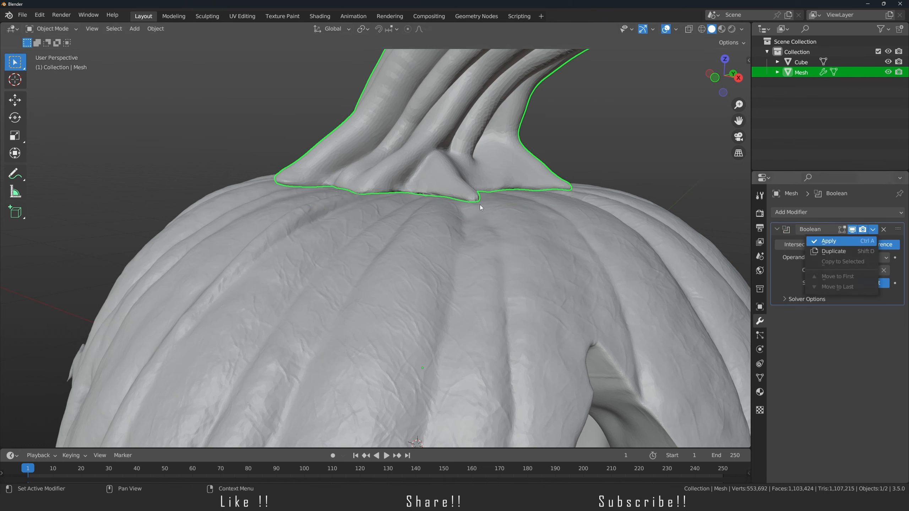
key(ctrl+a)
middle_drag(509, 225, 430, 246)
key(g)
click(433, 184)
shift+middle_drag(433, 184, 411, 283)
middle_drag(412, 283, 403, 334)
key(alt+a)
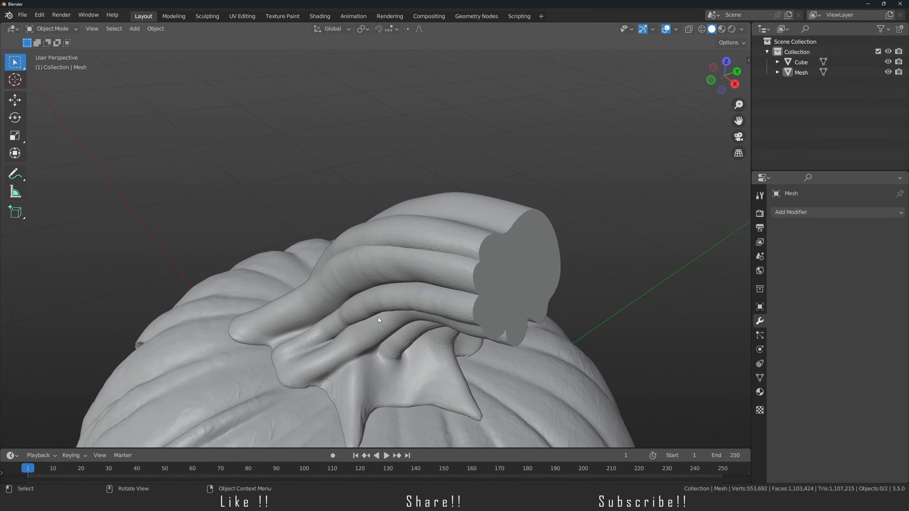
- Add a cube in front view, shrink it, and place it across the joint between stem and pumpkin as a key block
key(KP_1)
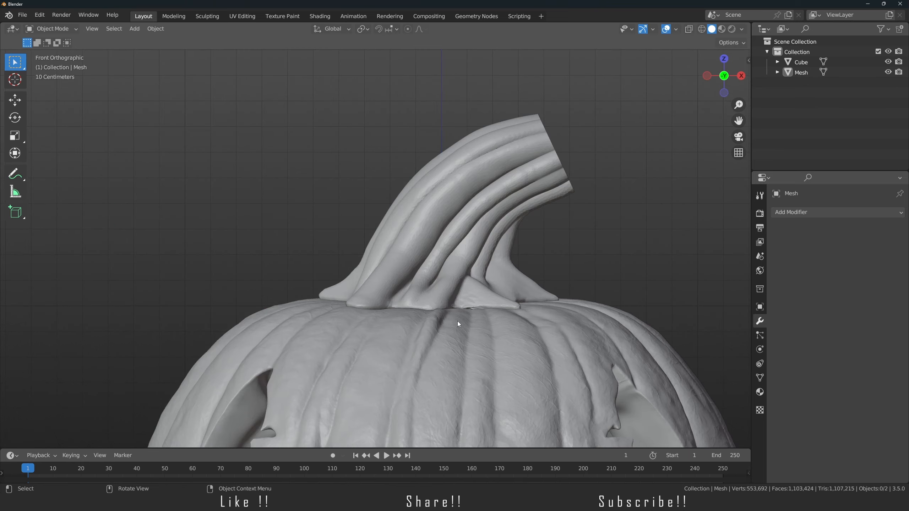
key(shift+a)
mouse_move(421, 164)
click(461, 174)
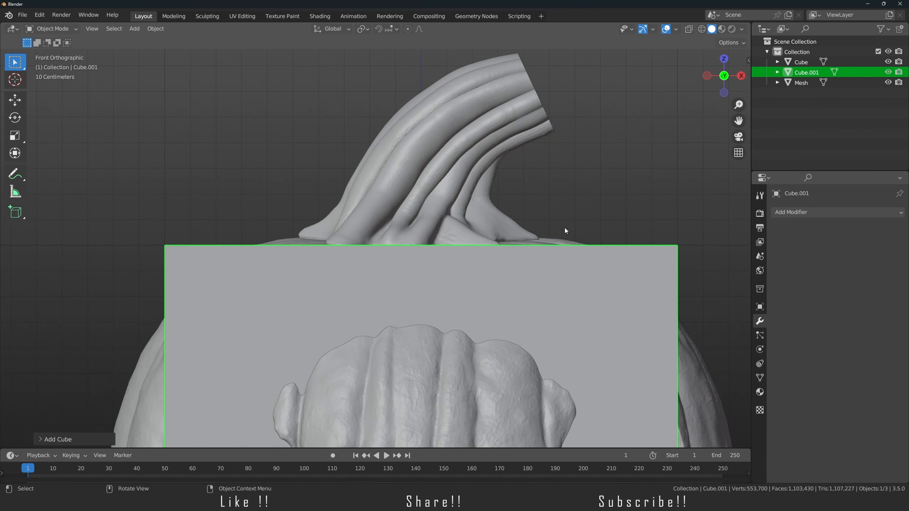
key(s)
click(438, 372)
key(g)
click(460, 155)
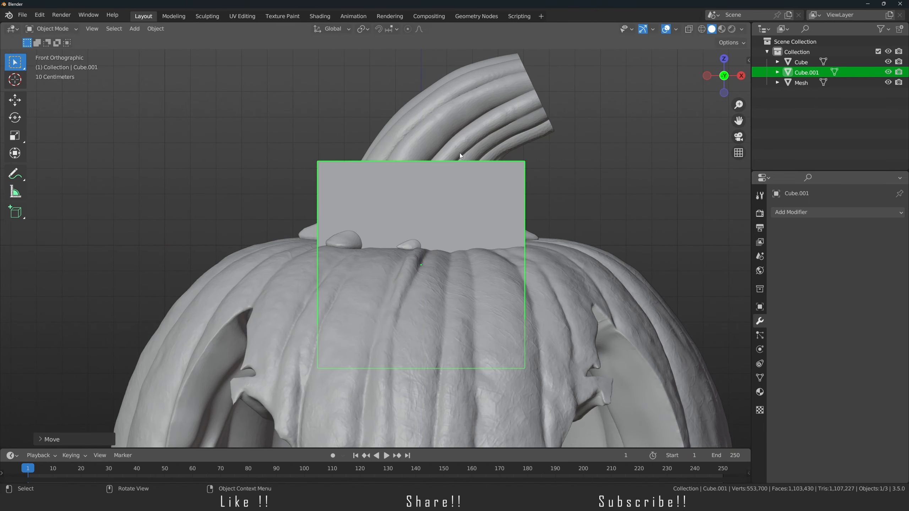
shift+middle_drag(459, 153, 404, 115)
key(s)
click(449, 260)
- Select the stem together with the key cube, isolate both in Local View, and clear the selection
key(alt+z)
middle_drag(425, 207, 394, 224)
key(alt+z)
shift+click(395, 224)
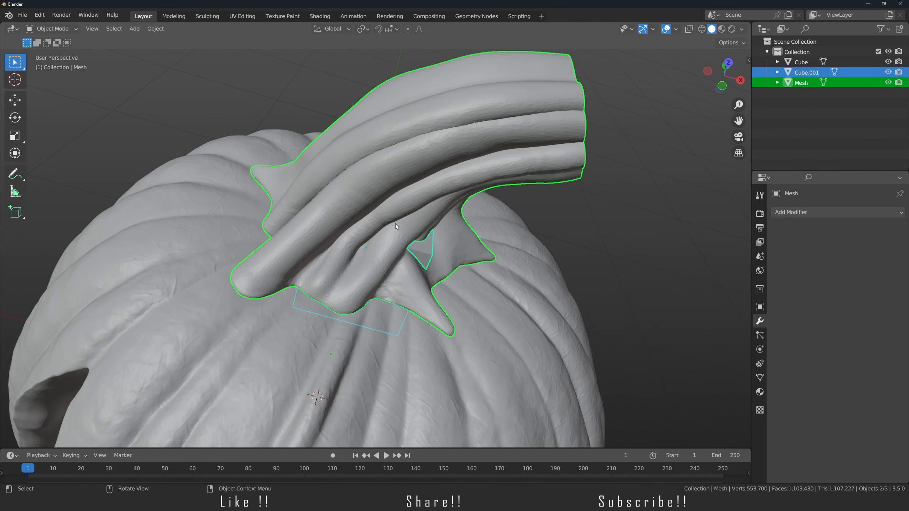
key(KP_Divide)
key(KP_7)
key(alt+a)
- Centre the key cube on the underside of the stem's base in bottom view
middle_drag(385, 315, 389, 339)
click(365, 289)
middle_drag(365, 289, 369, 90)
key(ctrl+KP_7)
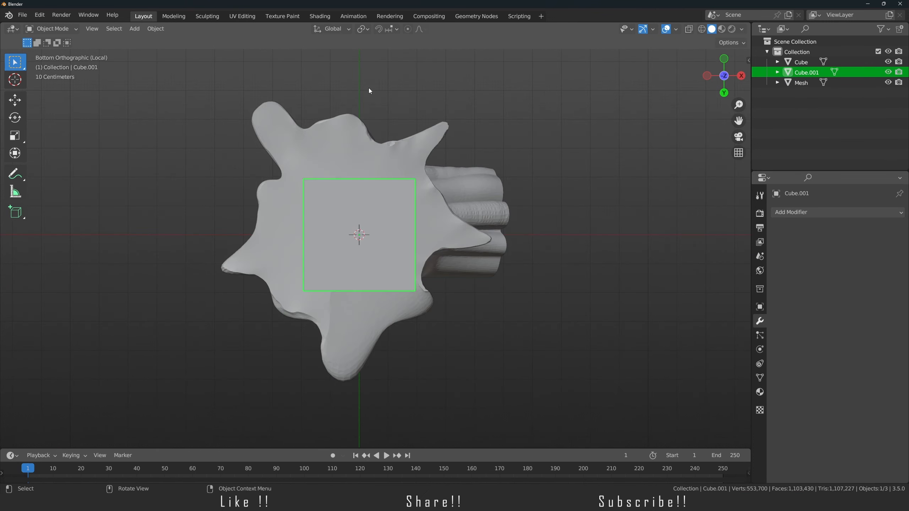
scroll(377, 194, up, 3)
key(g)
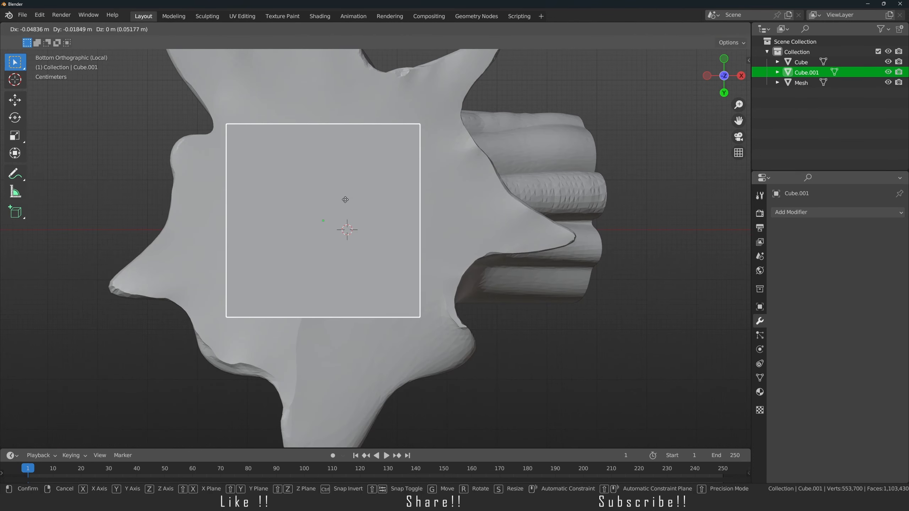
click(347, 203)
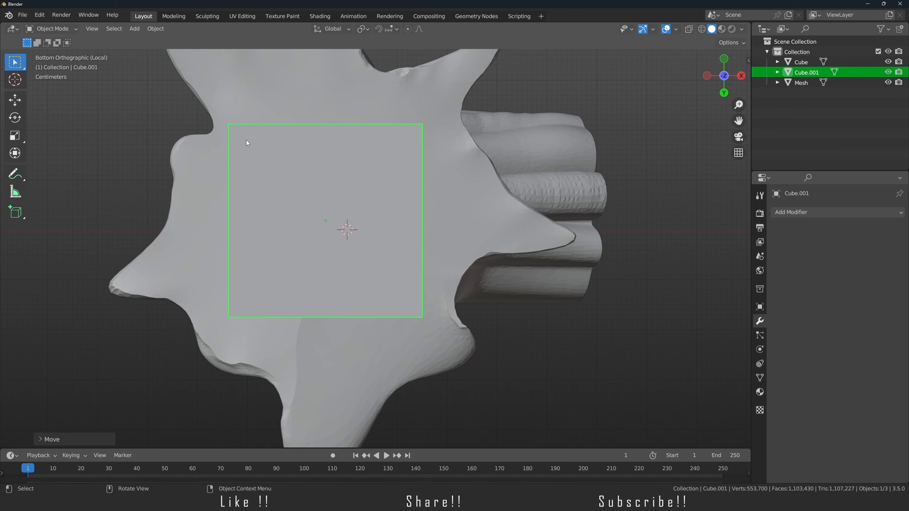
- Lower the key cube's upper vertices along Z in front view so its top sits just inside the stem's base
key(KP_1)
key(Tab)
key(alt+z)
drag(184, 147, 445, 248)
scroll(363, 247, up, 1)
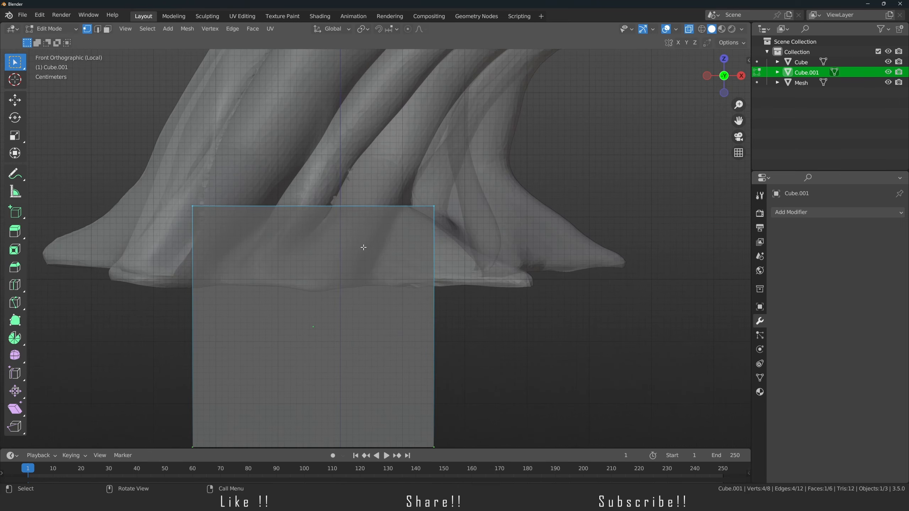
key(g)
key(z)
click(369, 271)
key(alt+z)
middle_drag(370, 269, 374, 291)
key(Tab)
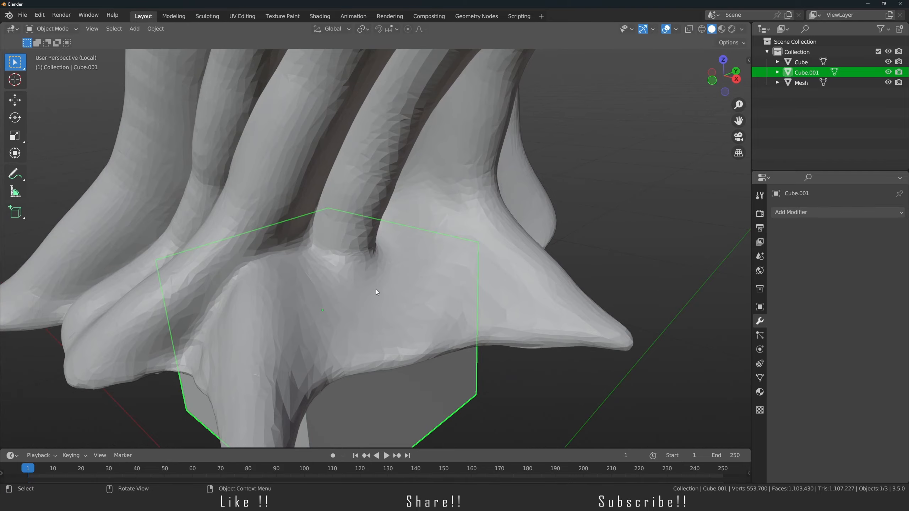
mouse_move(452, 253)
middle_down()
mouse_move(179, 341)
mouse_move(353, 254)
mouse_move(615, 188)
mouse_move(531, 212)
mouse_move(482, 163)
mouse_move(486, 232)
middle_up()
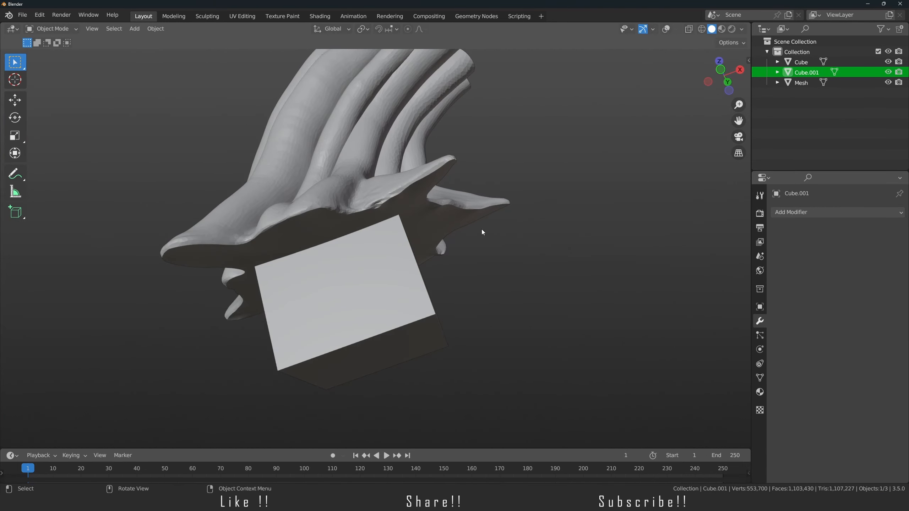
- Taper the key cube by scaling down its lower four vertices, and return to Object Mode
key(KP_1)
key(Tab)
key(alt+z)
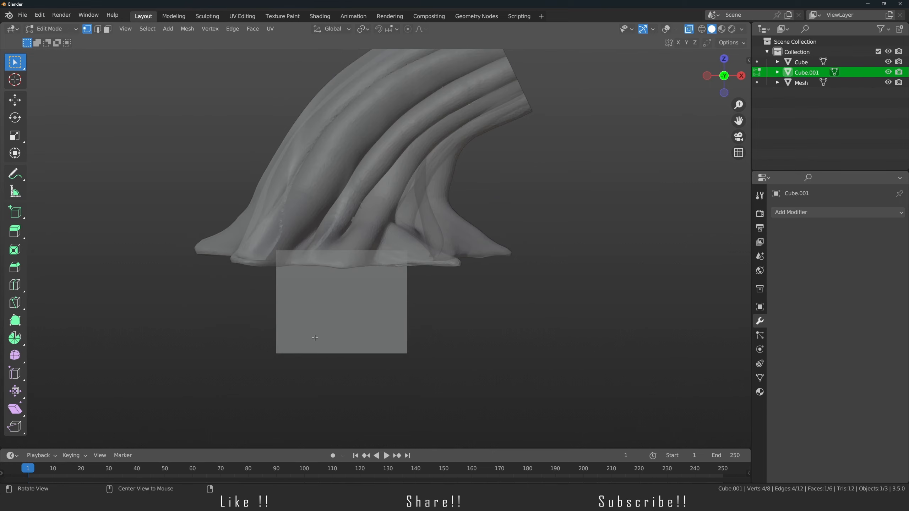
key(shift+alt+z)
drag(237, 325, 439, 400)
key(s)
click(442, 381)
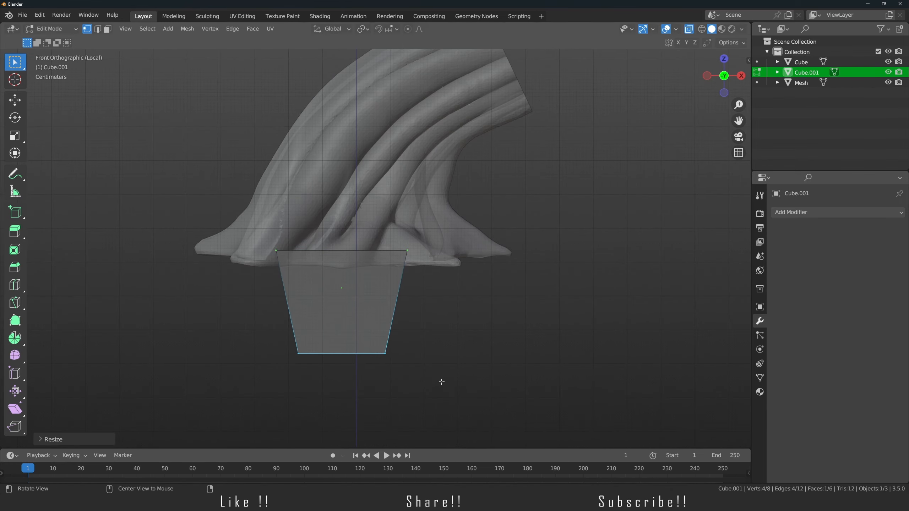
key(alt+z)
key(Tab)
- Leave Local View and shift the key's lower face up along Z, checking its depth from inside the pumpkin and in X-ray
key(KP_Divide)
middle_drag(387, 310, 390, 227)
scroll(390, 228, up, 2)
key(Tab)
key(g)
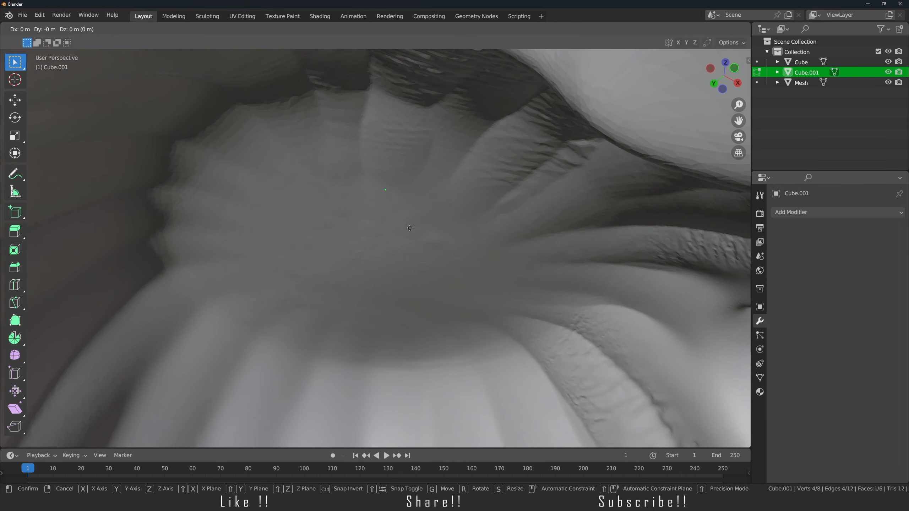
key(z)
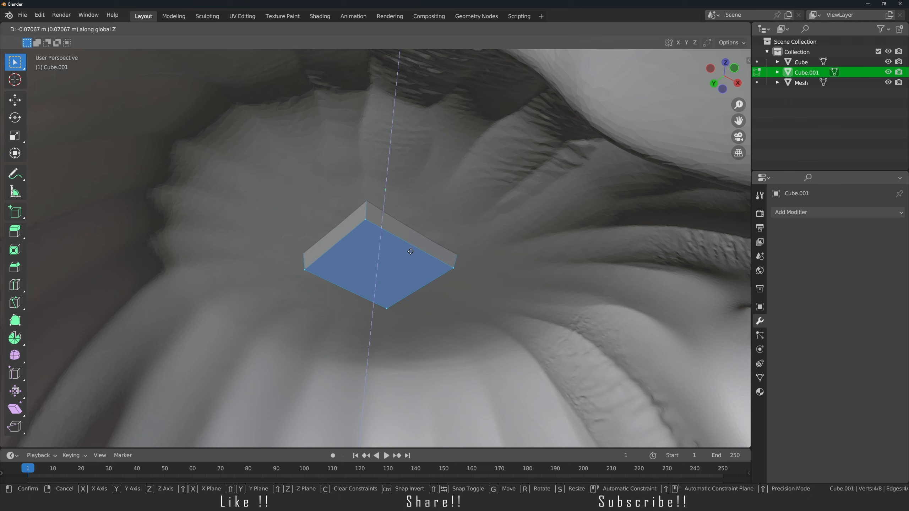
click(411, 236)
middle_drag(411, 236, 383, 170)
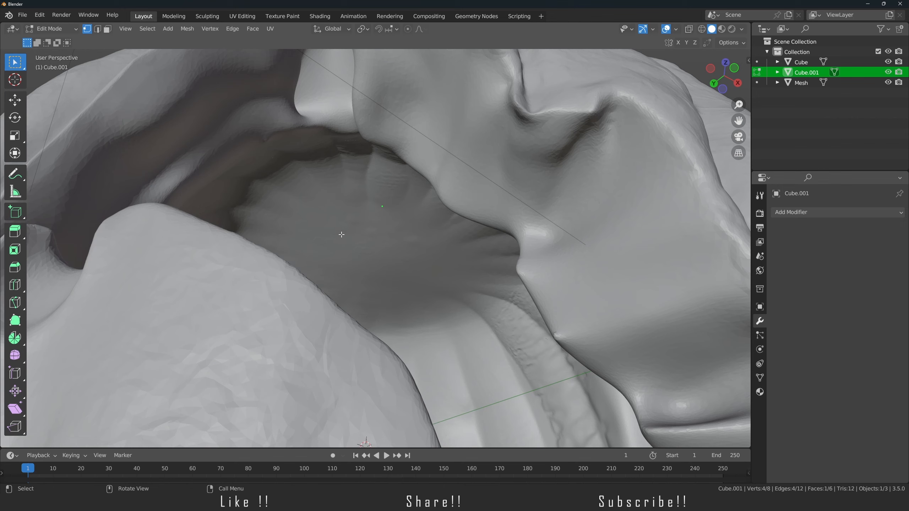
scroll(378, 250, down, 5)
key(Tab)
key(alt+z)
middle_drag(400, 276, 361, 309)
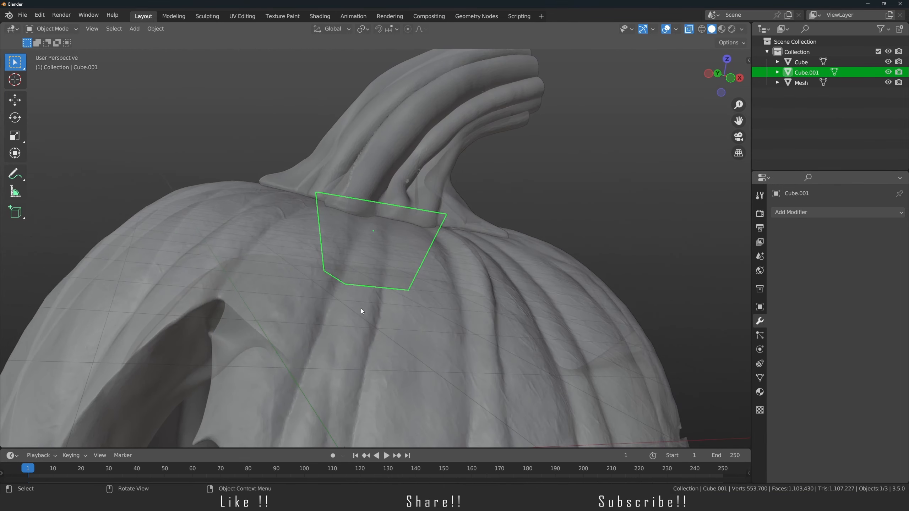
- Raise the key's lower face further along Z in front view to keep it within the pumpkin's wall, and return to Object Mode
key(KP_1)
key(Tab)
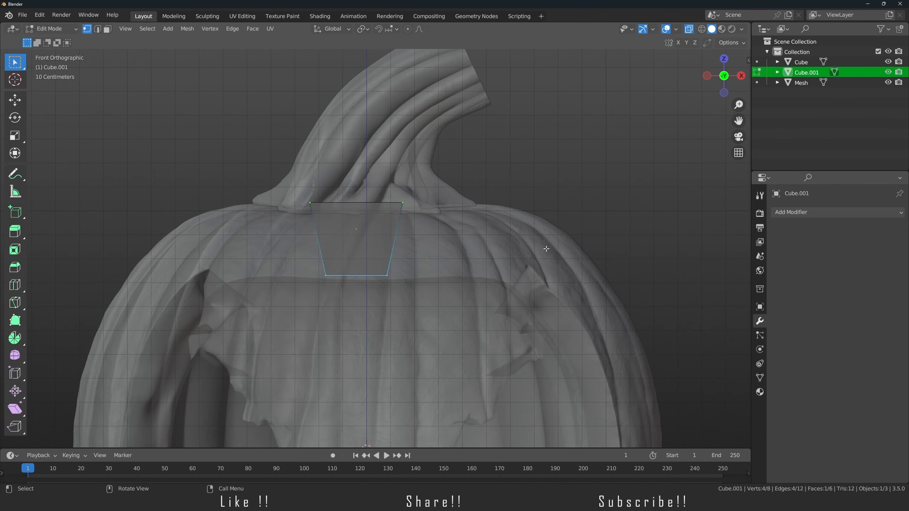
scroll(383, 278, up, 4)
key(g)
key(z)
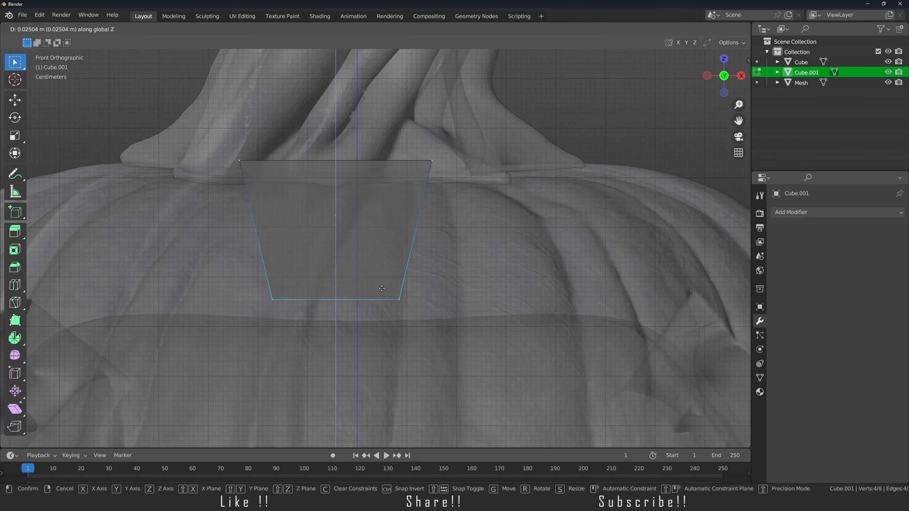
click(297, 286)
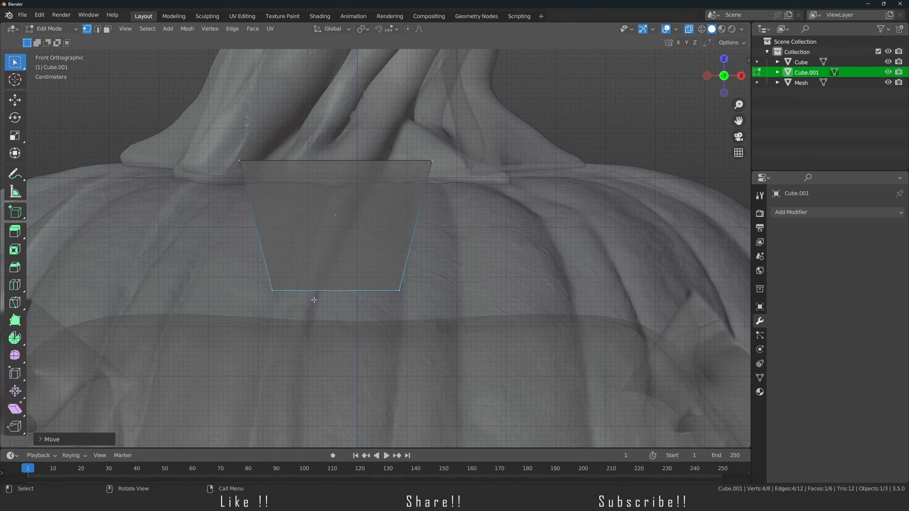
key(Tab)
middle_drag(314, 301, 368, 274)
scroll(368, 275, up, 1)
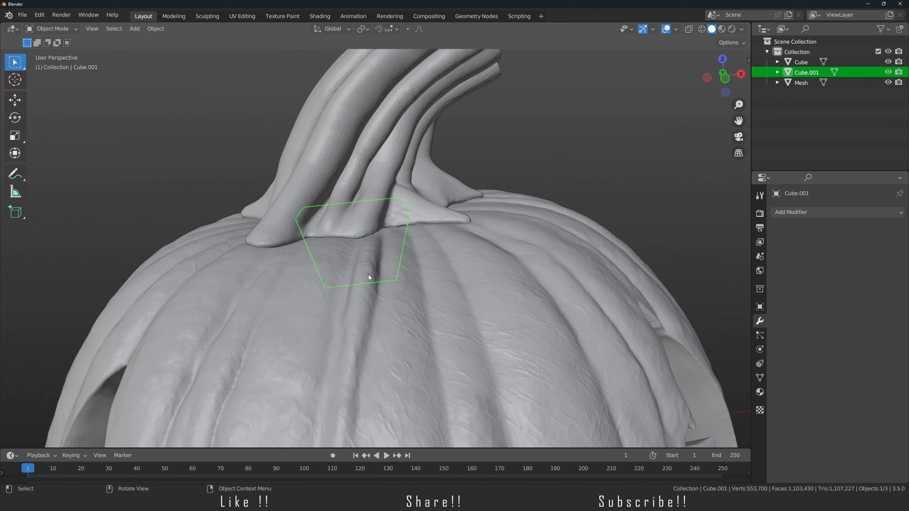
- Rename the tapered cube as Key and isolate it together with the stem in Local View
double_click(804, 72)
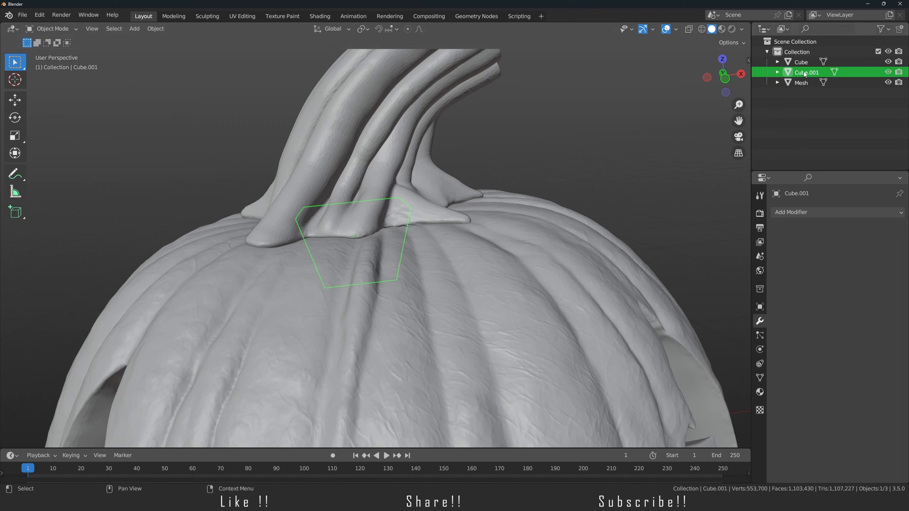
text(Key)
key(Return)
shift+click(435, 157)
key(KP_Divide)
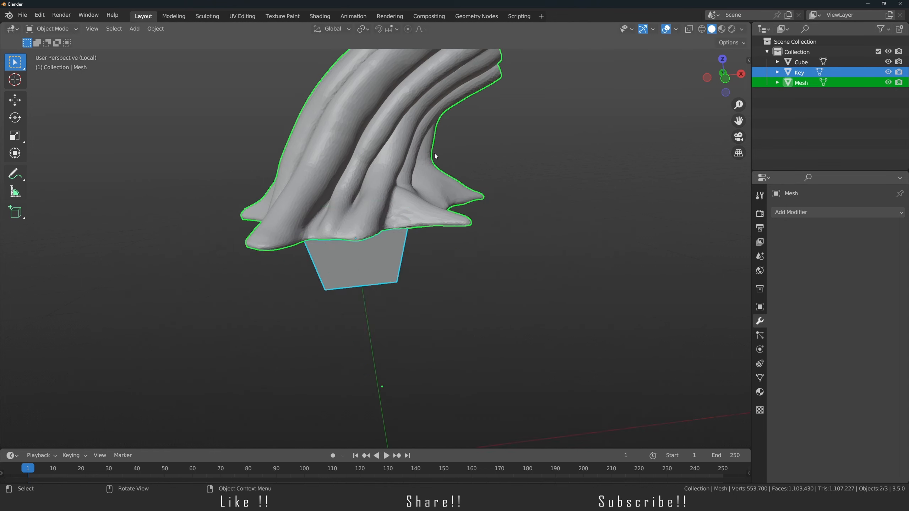
middle_drag(376, 274, 352, 242)
key(alt+a)
shift+middle_drag(352, 242, 339, 205)
- Join the Key to the stem with a Boolean Union modifier, apply it, and check the merged shape in X-ray
click(422, 210)
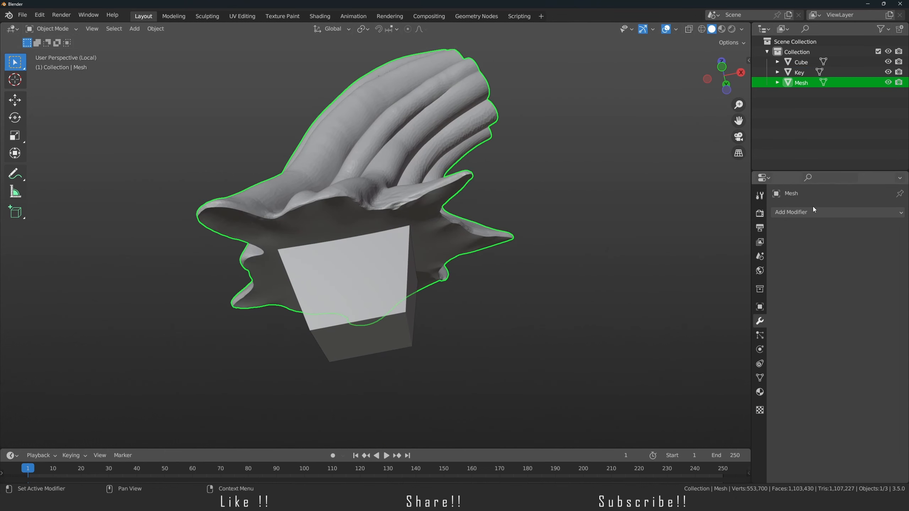
click(813, 212)
click(681, 252)
click(836, 244)
click(883, 269)
click(412, 327)
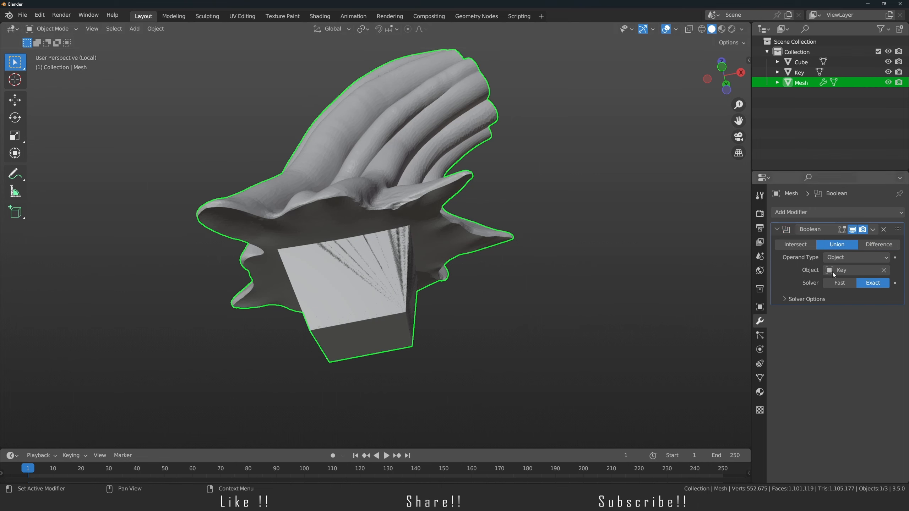
click(873, 229)
click(823, 247)
middle_drag(589, 331, 573, 344)
key(alt+z)
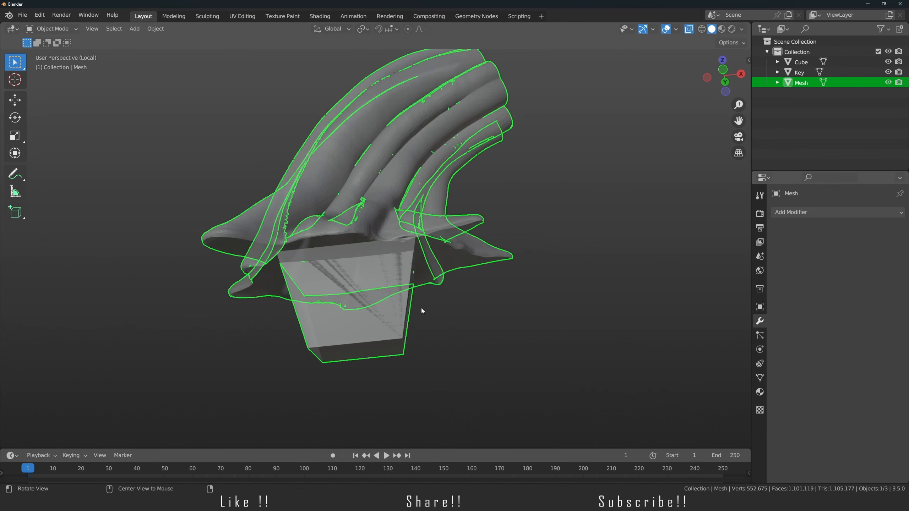
key(alt+z)
middle_drag(404, 339, 385, 321)
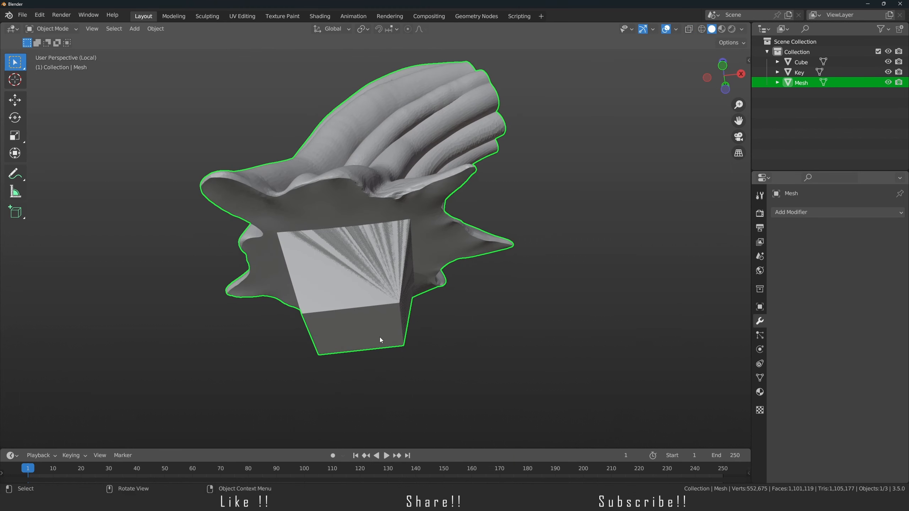
key(alt+z)
key(alt+z)
- Enlarge all of the separate Key's geometry slightly with Shrink/Fatten, and leave Edit Mode and Local View
click(358, 321)
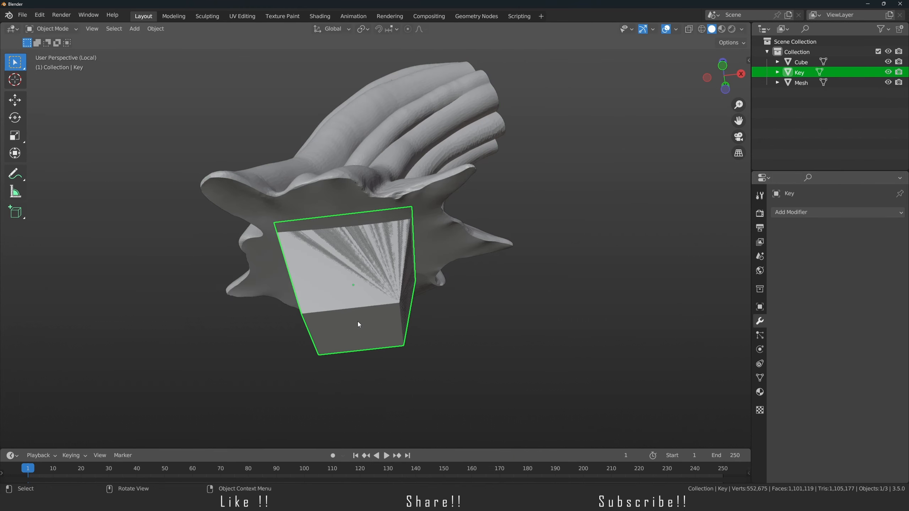
key(Tab)
scroll(447, 299, up, 3)
key(alt+z)
middle_drag(447, 299, 511, 274)
key(alt+z)
key(alt+z)
key(a)
scroll(457, 283, up, 2)
key(alt+z)
scroll(488, 272, up, 3)
key(alt+z)
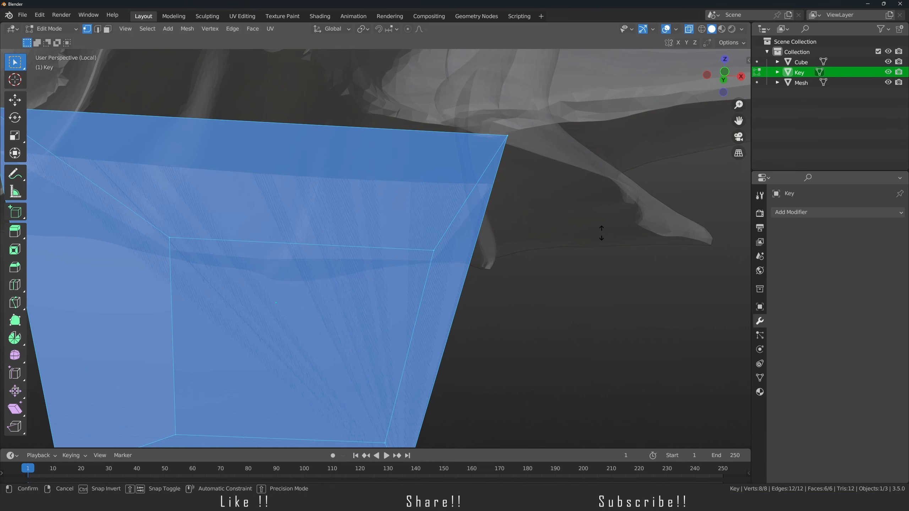
key(alt+s)
click(607, 214)
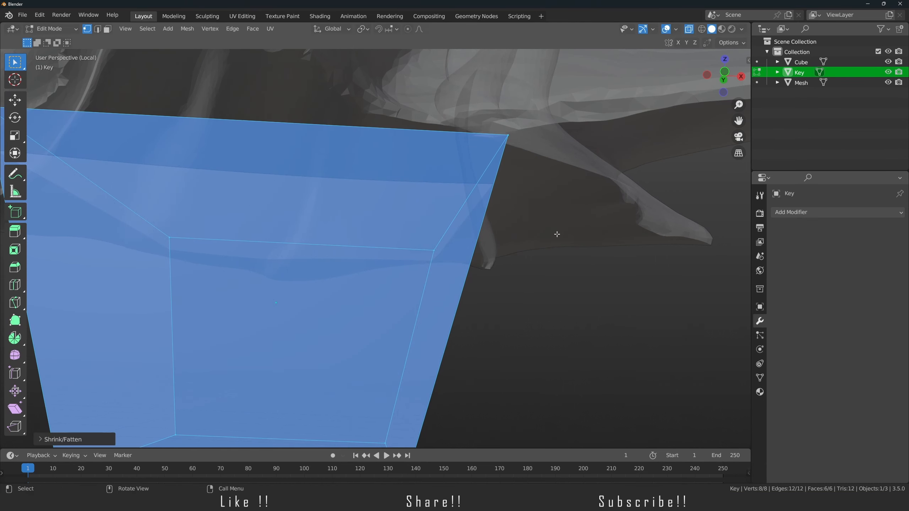
key(alt+z)
scroll(394, 254, down, 7)
key(Tab)
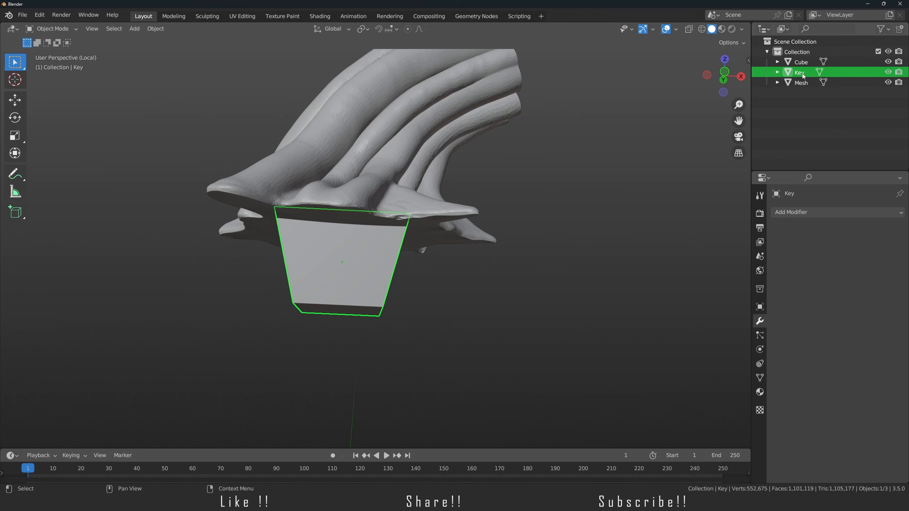
key(KP_Divide)
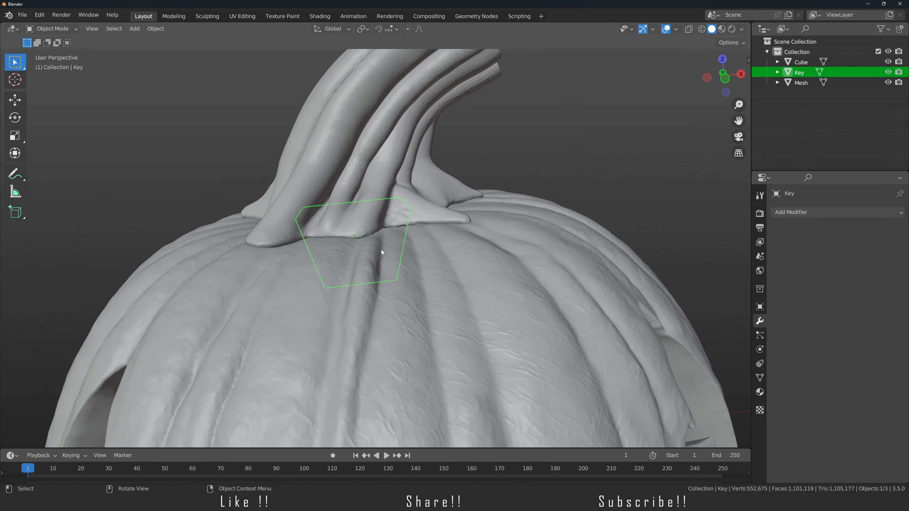
- With the stem hidden, cut the enlarged Key out of the pumpkin using a Boolean Difference modifier, and apply it
click(361, 179)
key(h)
middle_drag(385, 201, 372, 233)
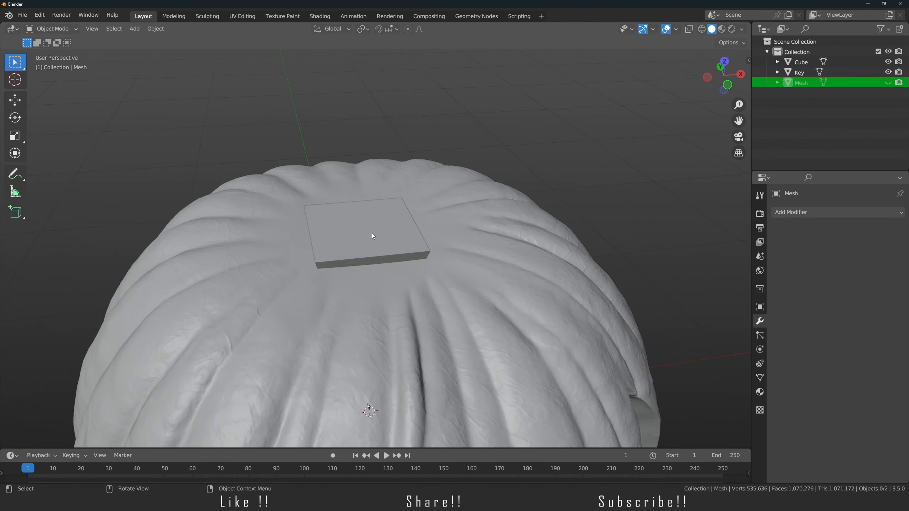
click(372, 233)
click(469, 280)
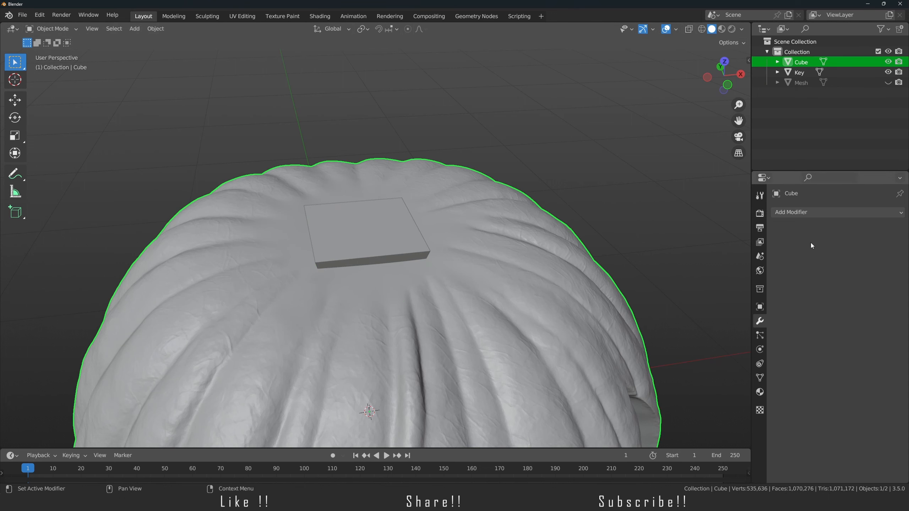
click(814, 212)
click(721, 263)
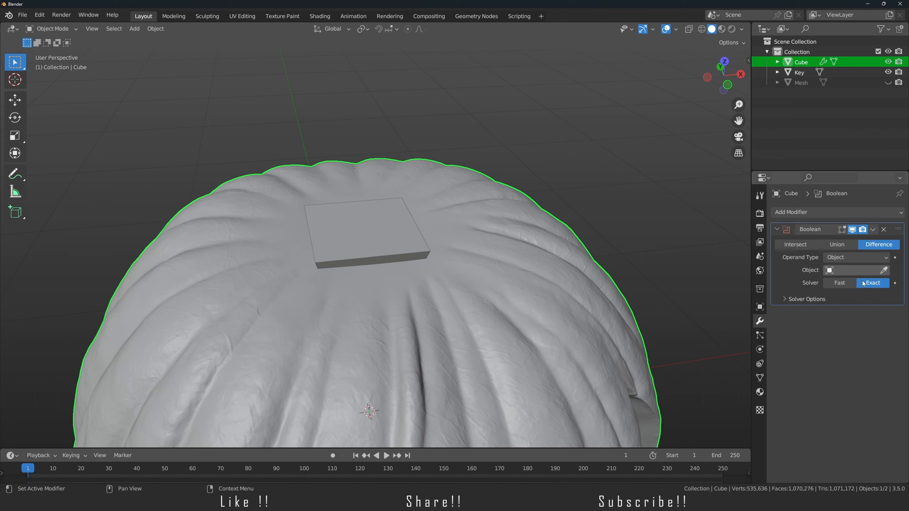
click(883, 270)
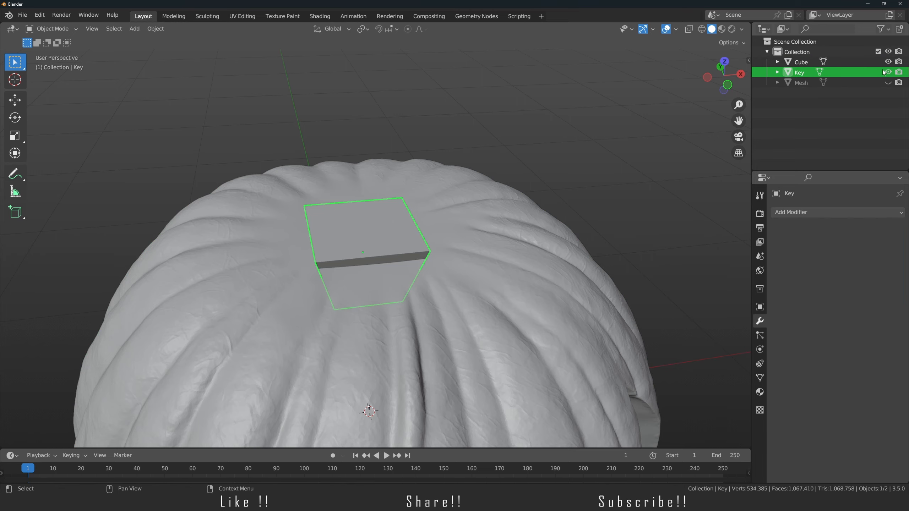
- Hide the Key to check the socket cut into the pumpkin's top, and unhide the stem
click(888, 72)
middle_drag(465, 260, 416, 233)
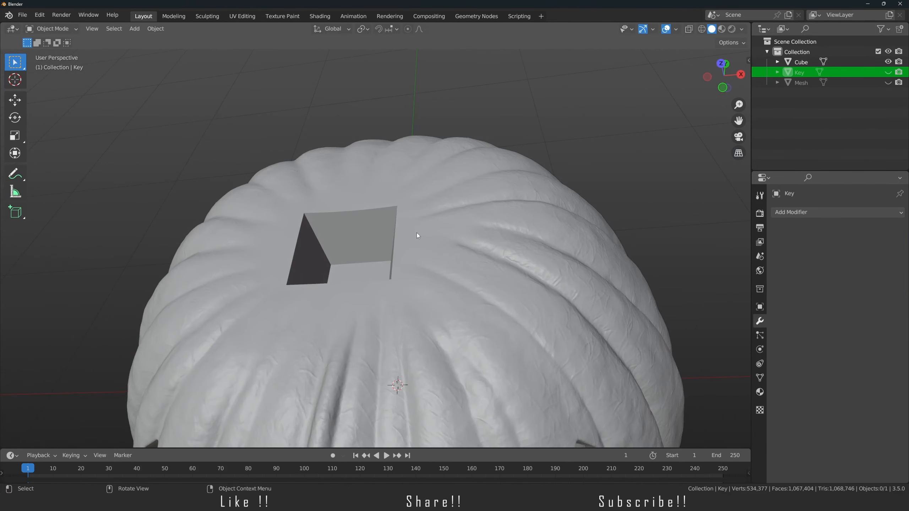
click(888, 83)
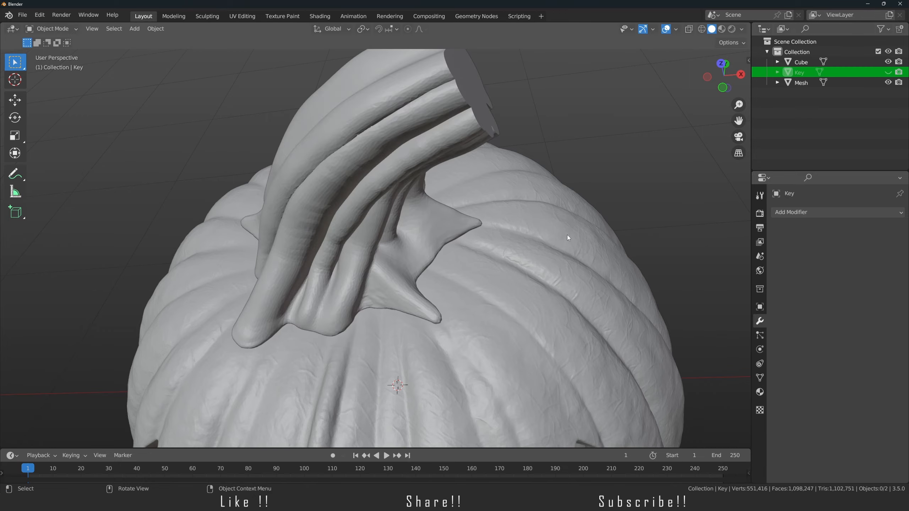
- Raise the stem along Z above the pumpkin to check how its tapered key fits the socket
middle_drag(567, 235, 347, 229)
click(347, 229)
key(g)
key(z)
click(425, 202)
scroll(425, 203, up, 4)
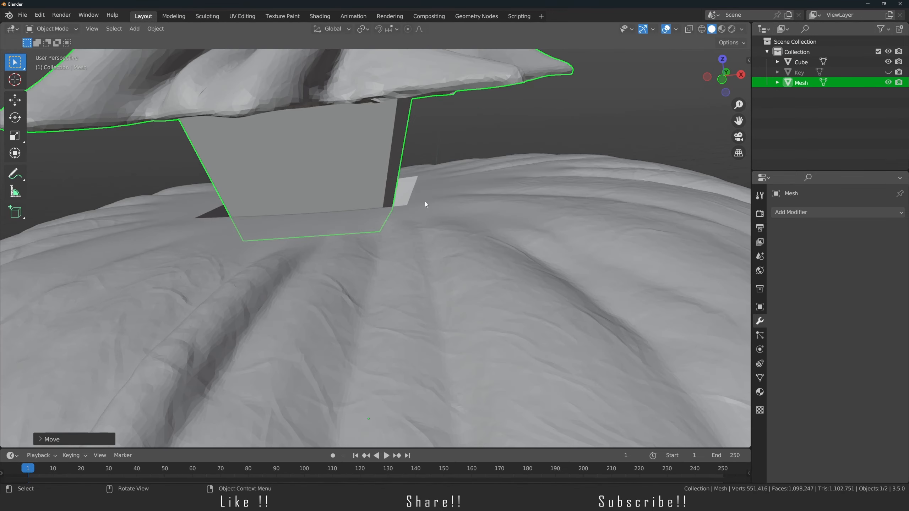
key(g)
key(z)
right_click(434, 250)
scroll(422, 279, down, 8)
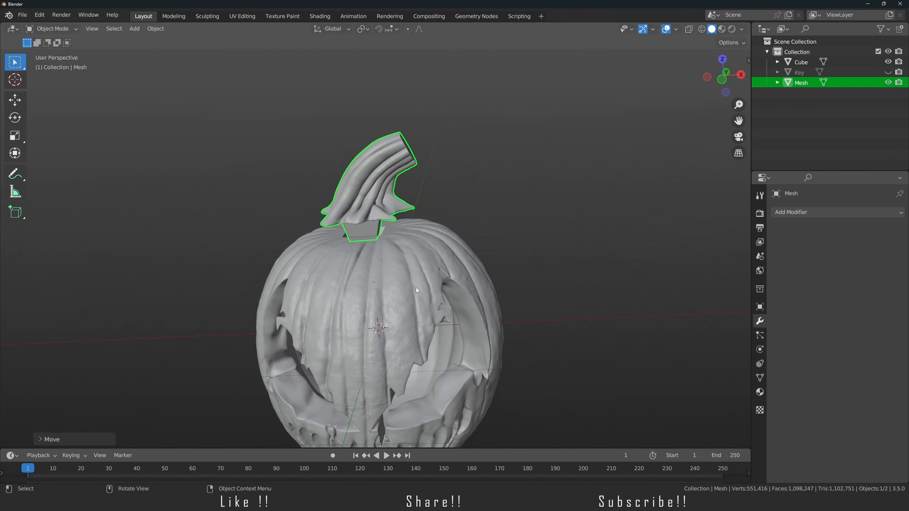
- Deselect everything and examine the pumpkin with its raised, keyed stem from several angles
key(alt+a)
scroll(362, 301, down, 2)
middle_drag(363, 302, 333, 337)
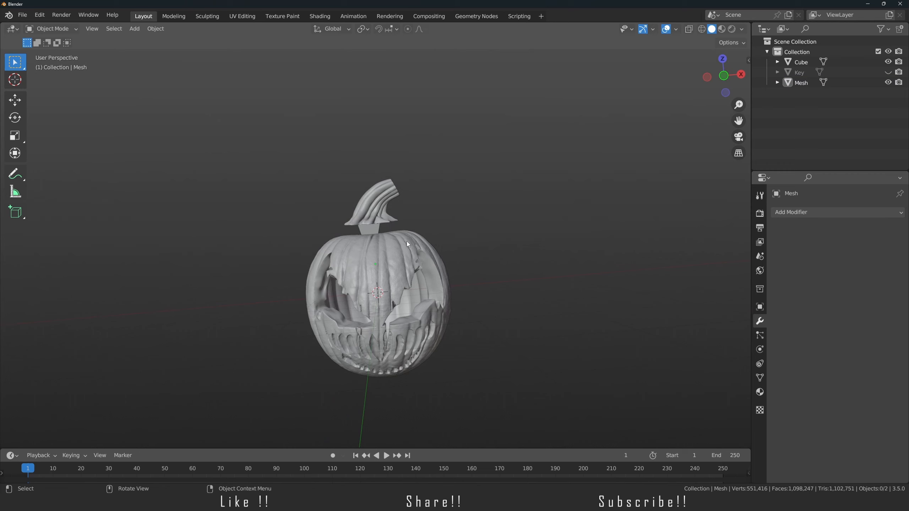
scroll(406, 242, up, 2)
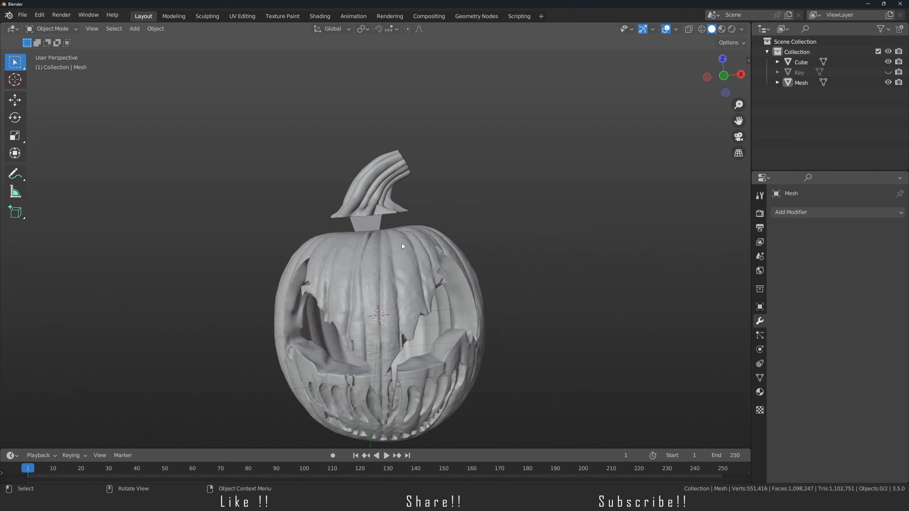
middle_drag(332, 296, 325, 297)
shift+middle_drag(325, 298, 325, 264)
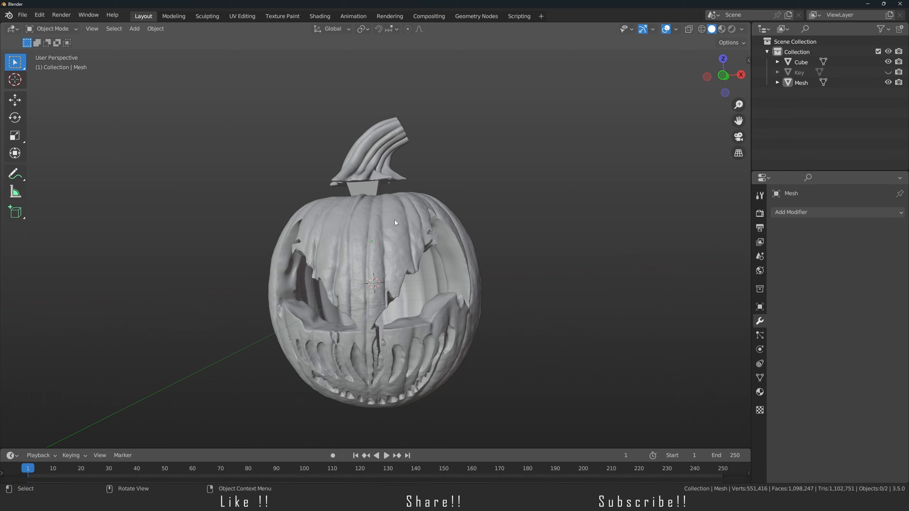
middle_drag(395, 220, 399, 259)
scroll(368, 267, up, 3)
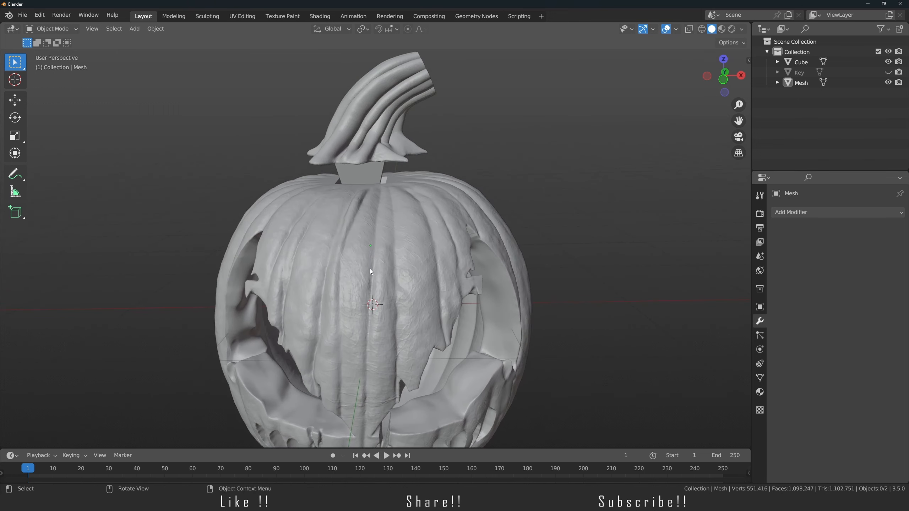